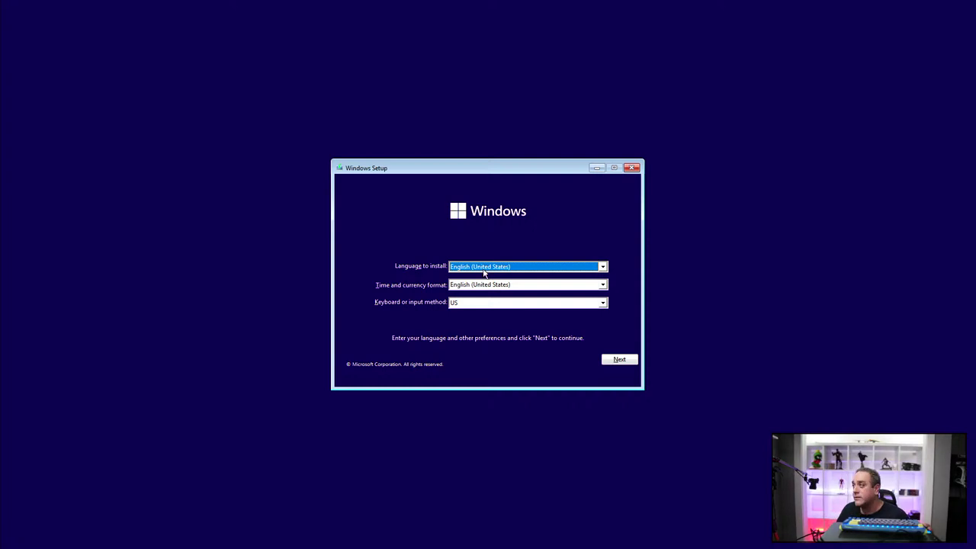
Close Windows Setup and confirm cancelling the installation
left_click(631, 167)
left_click(556, 317)
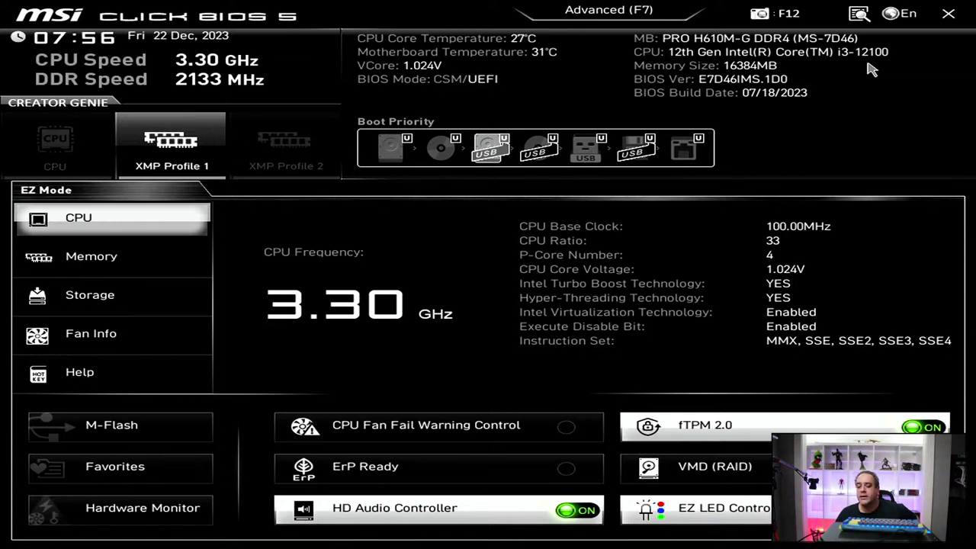
Launch M-Flash from the BIOS and agree to reboot into flash mode
key("Down")
key("Down")
key("Down")
key("Down")
key("Down")
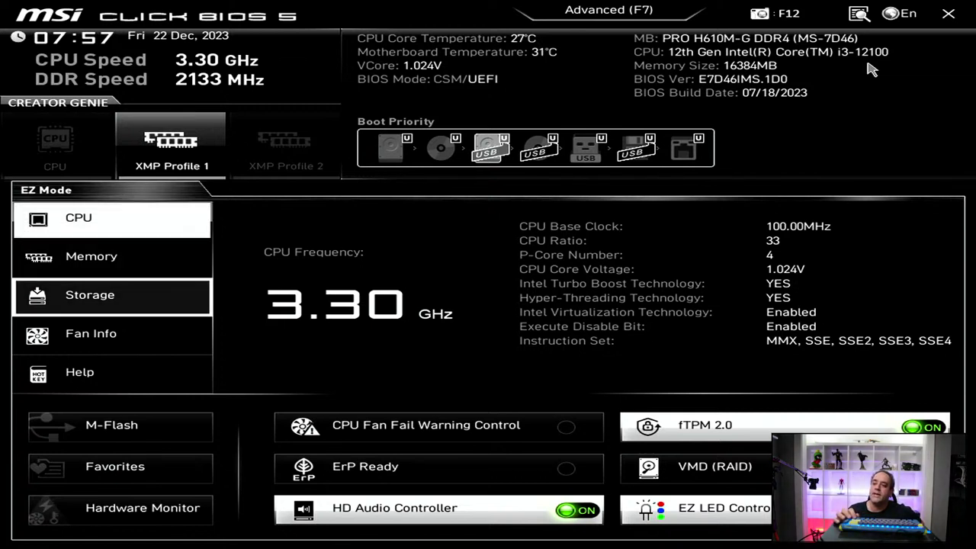
key("Return")
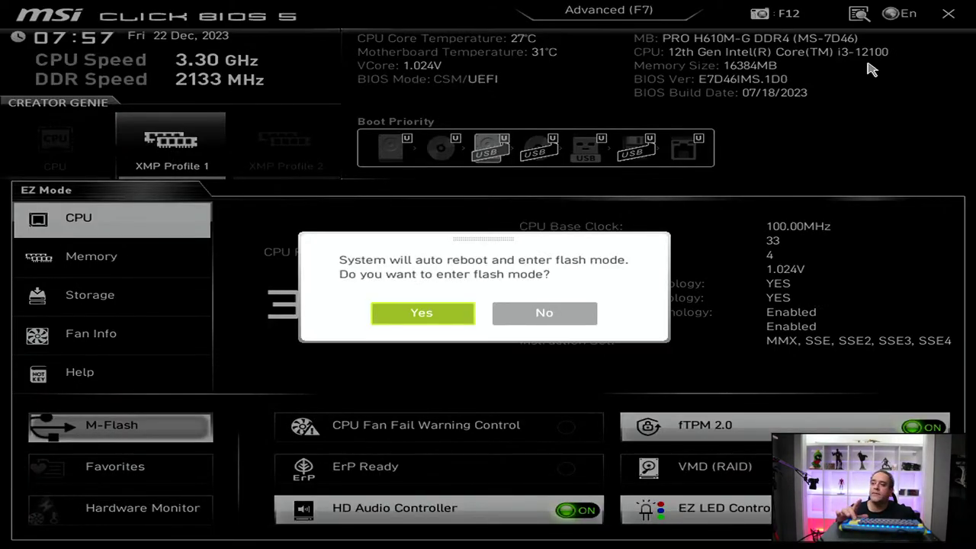
key("Escape")
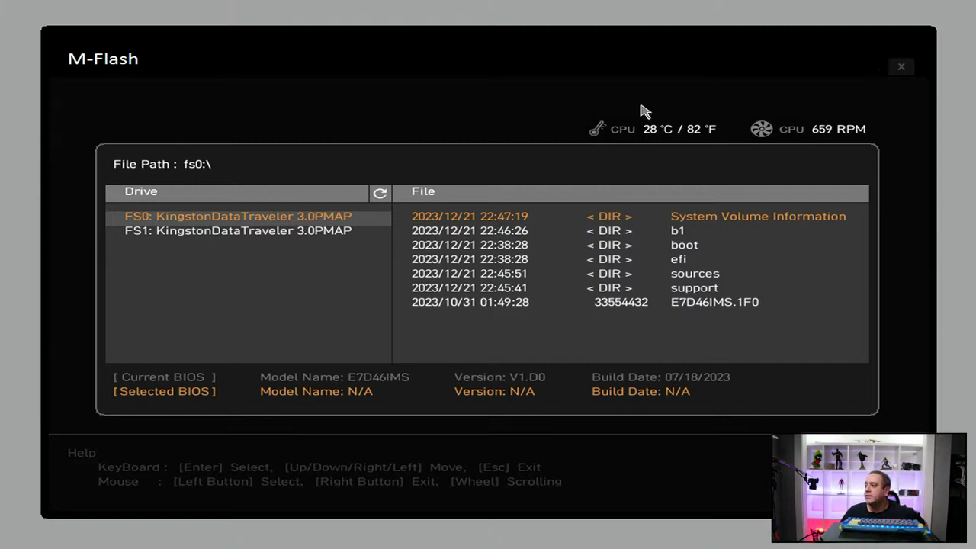
Choose BIOS file E7D46IMS.1F0 on the FS0 Kingston drive and confirm it for flashing
mouse_move(705, 305)
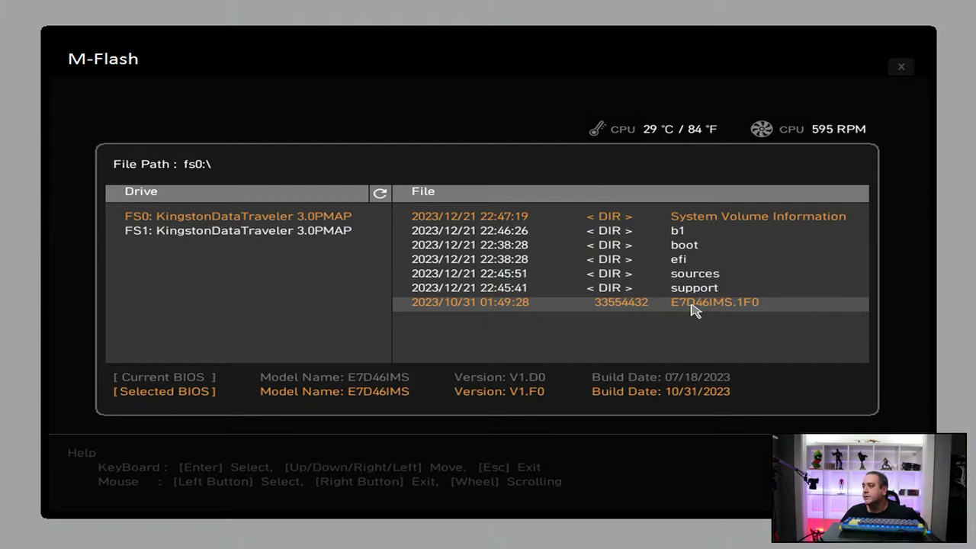
double_click(694, 309)
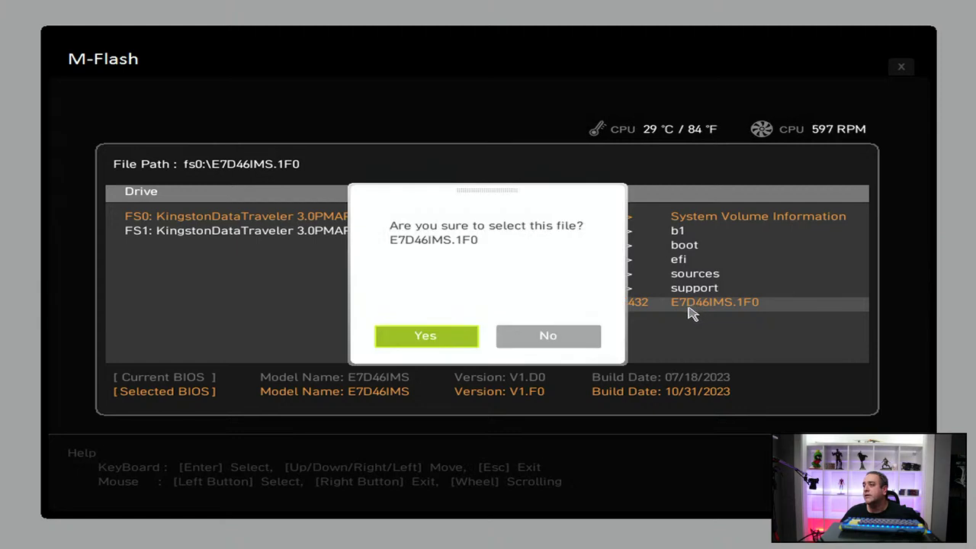
left_click(421, 344)
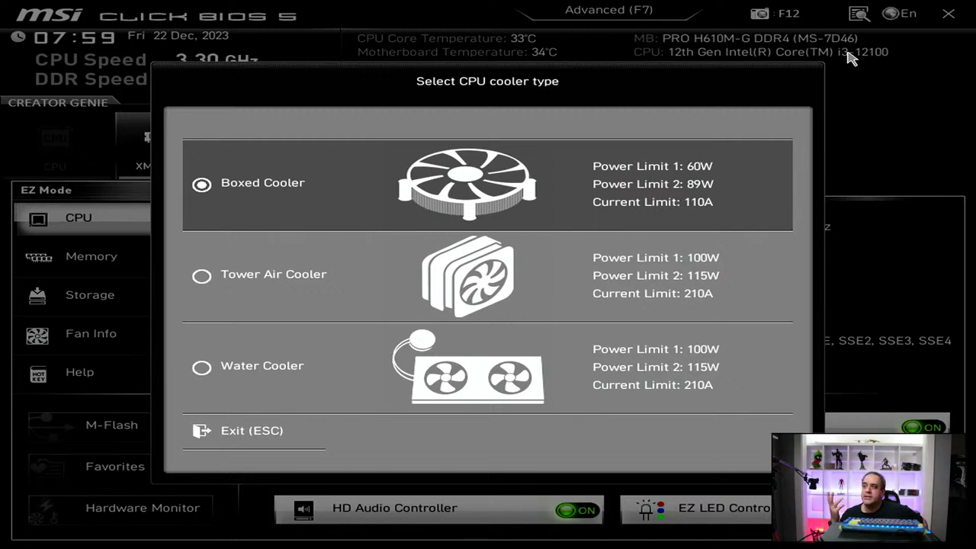
Dismiss the CPU cooler type selection with Boxed Cooler kept, and display the memory information
key("Escape")
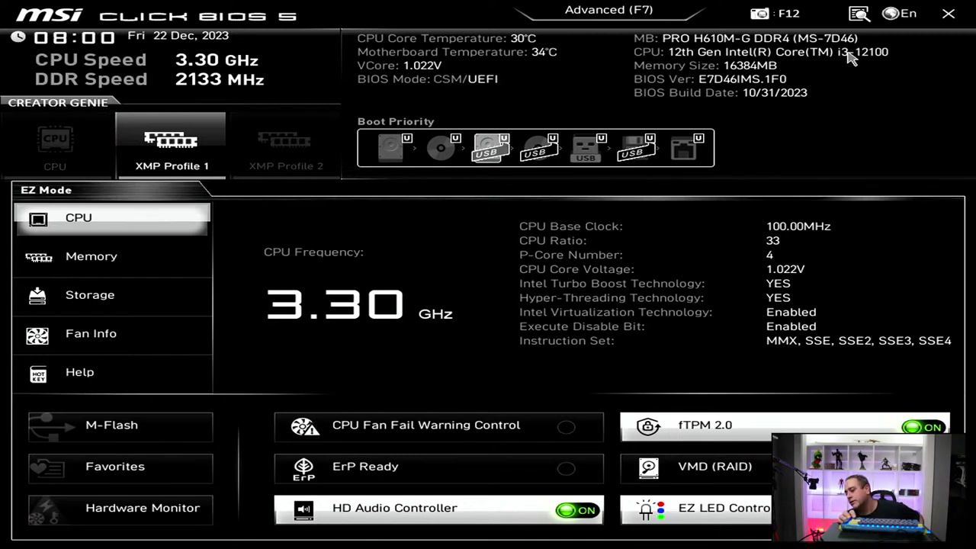
key("Down")
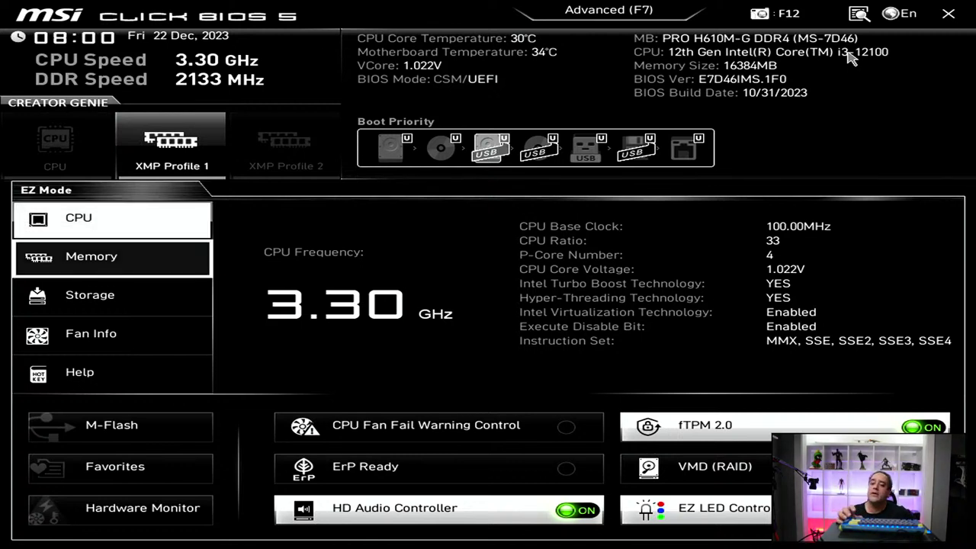
key("Return")
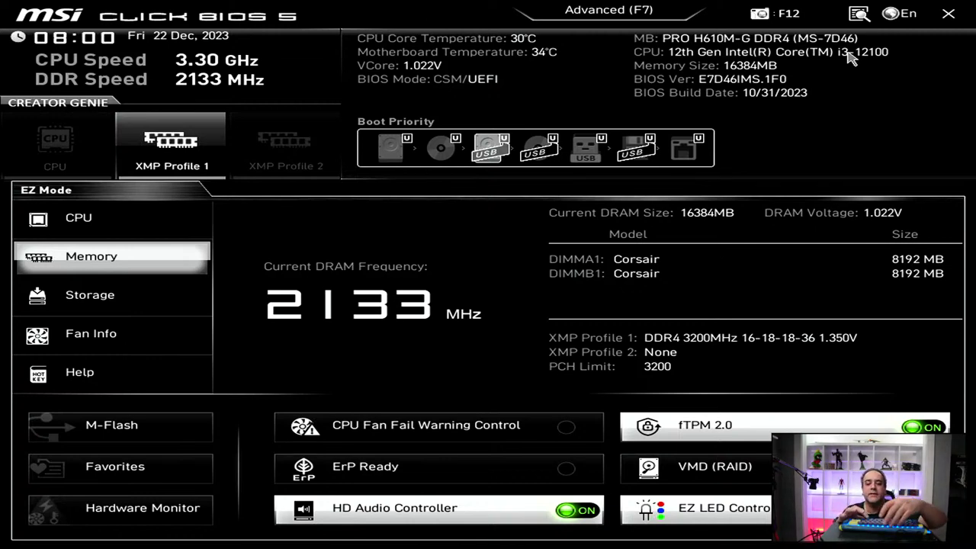
Switch to the advanced BIOS mode and set the system date to 12/21/2023 in System Status
key("F7")
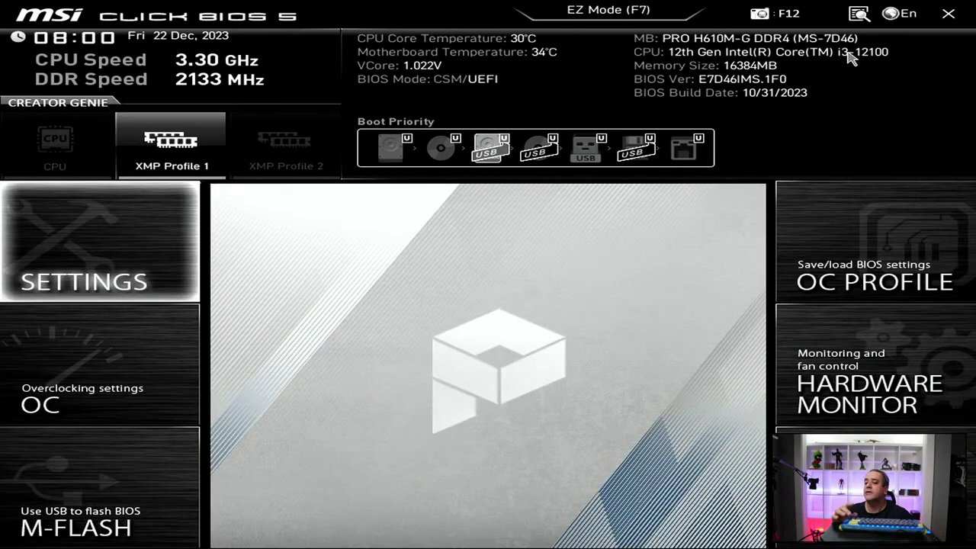
key("Return")
key("Down")
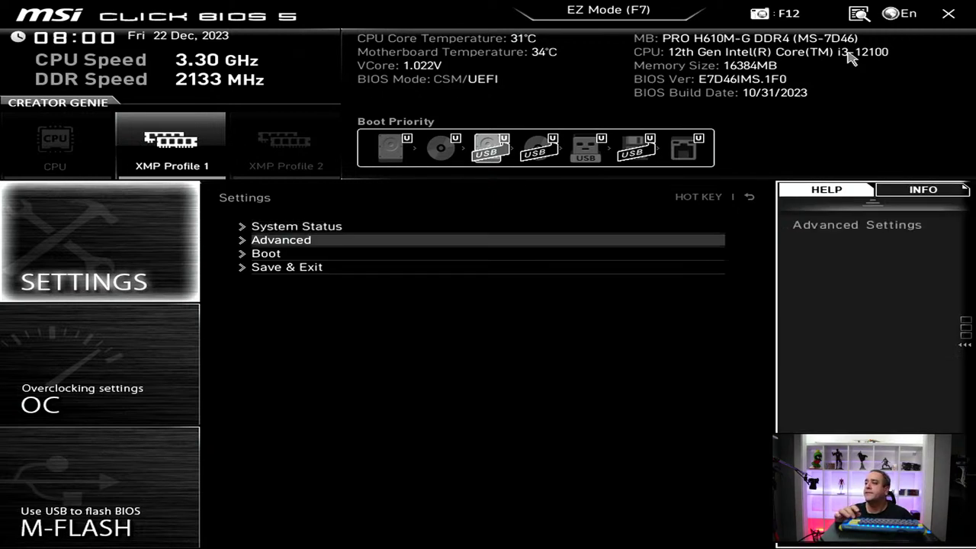
key("Up")
key("Return")
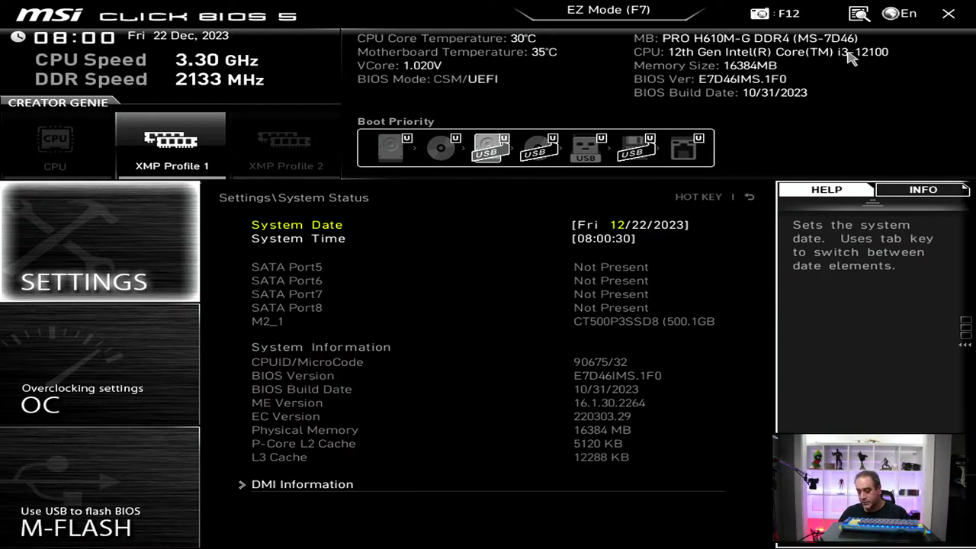
key("Tab")
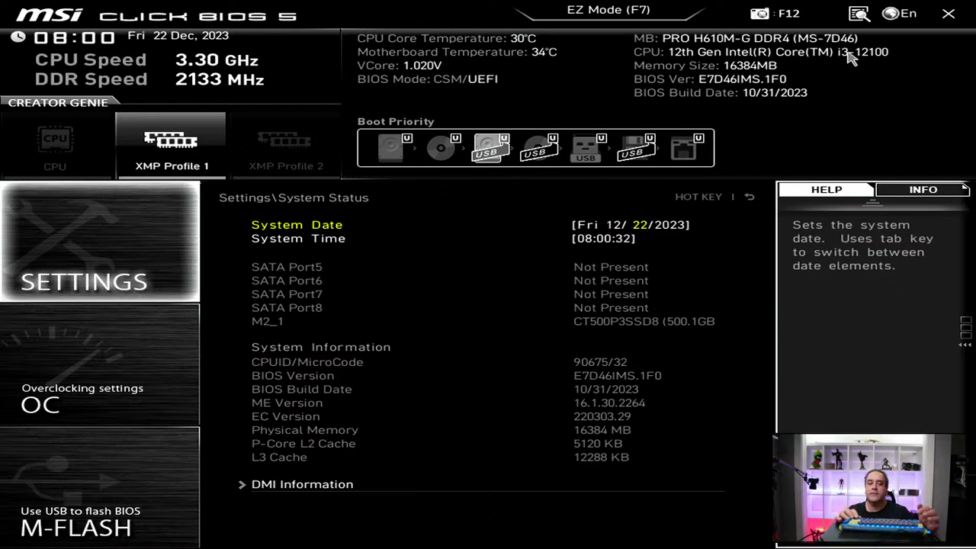
key("minus")
key("Tab")
Set the hour of the system time to 19
key("Down")
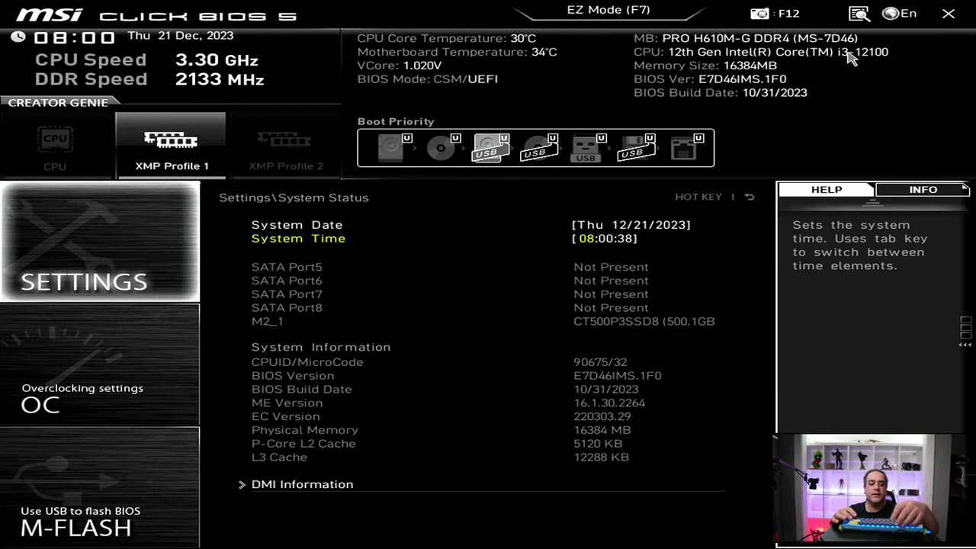
type("19")
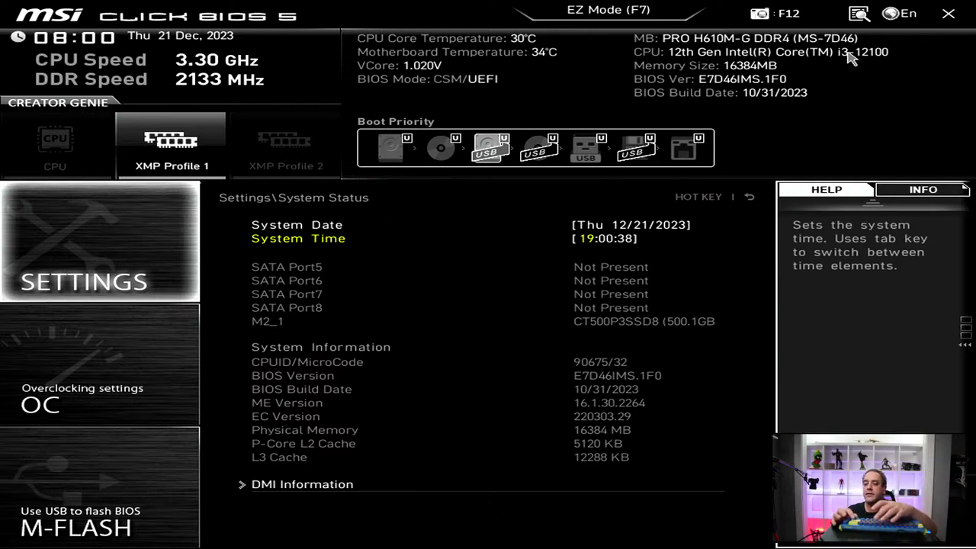
key("Return")
Examine the DMI Information for the system and desktop board, and return to System Status
key("Down")
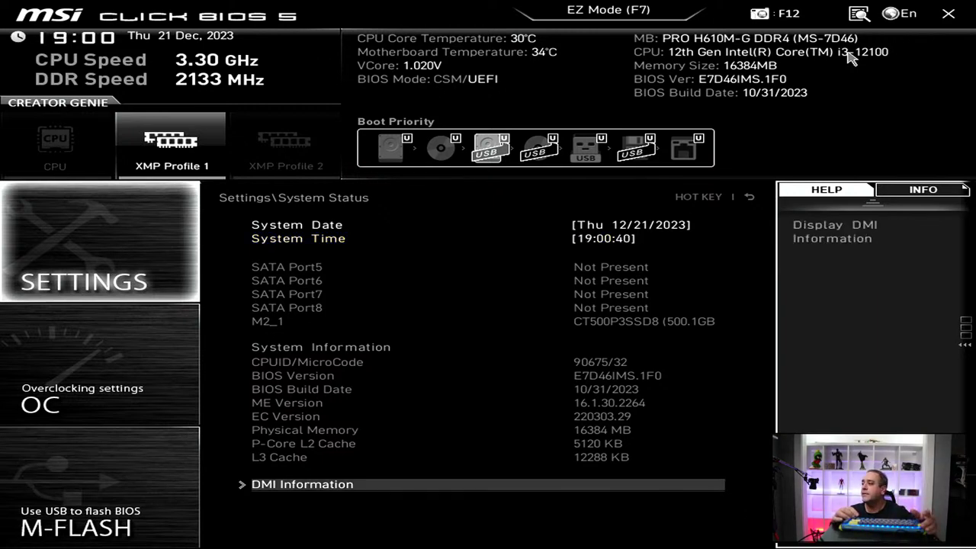
key("Return")
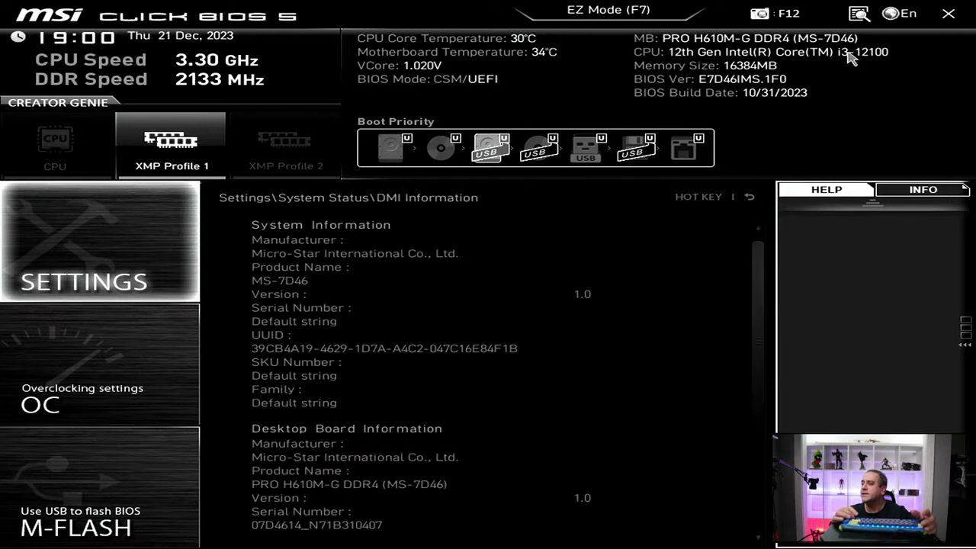
key("Down")
key("Down")
key("Down")
key("Down")
key("Down")
key("Down")
key("Down")
key("Down")
key("Up")
key("Up")
key("Up")
key("Up")
key("Up")
key("Up")
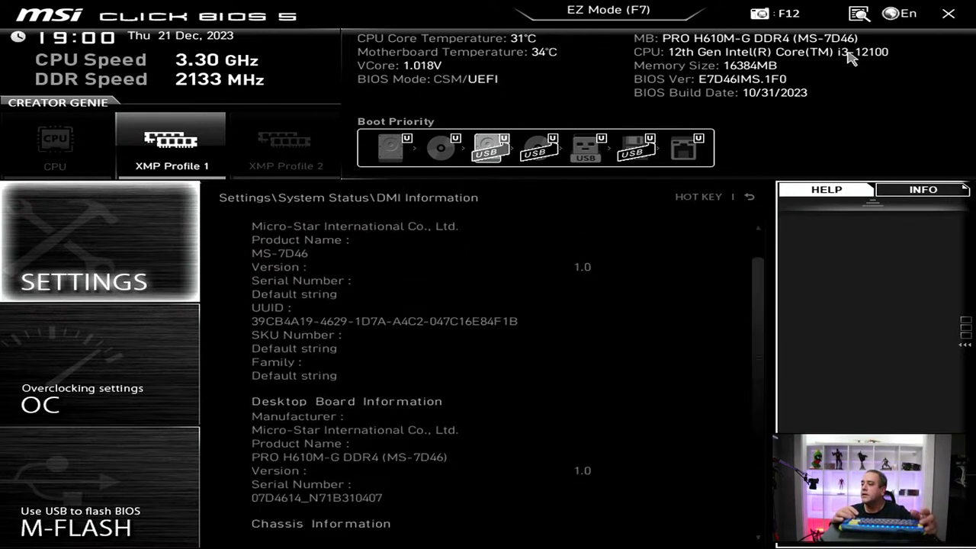
key("Escape")
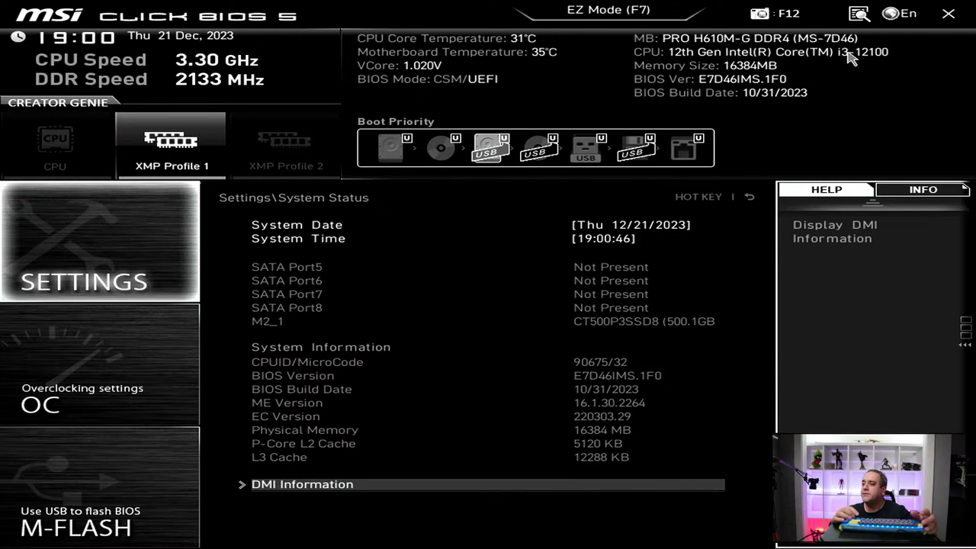
Review the PCIe/PCI Sub-system Settings within the Advanced settings
key("Escape")
key("Down")
key("Return")
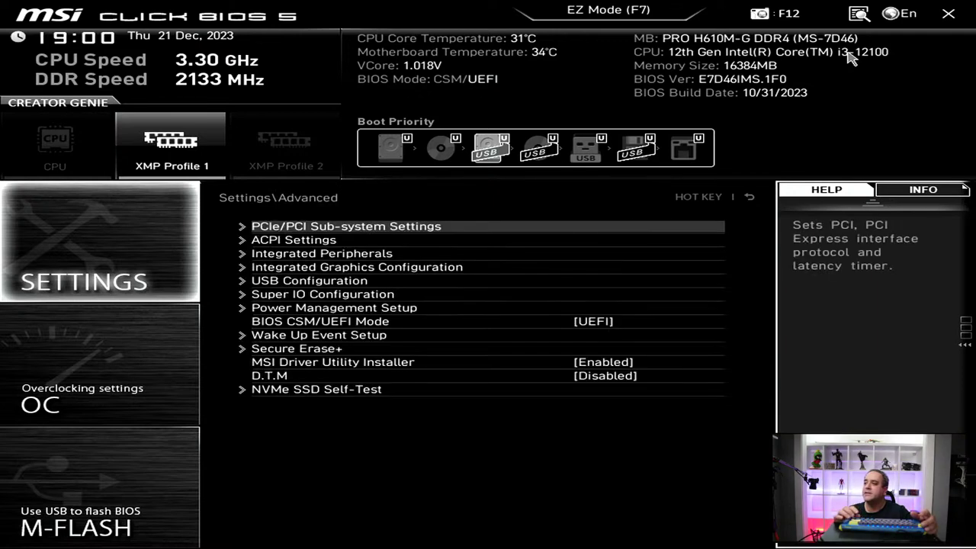
key("Down")
key("Down")
key("Up")
key("Up")
key("Return")
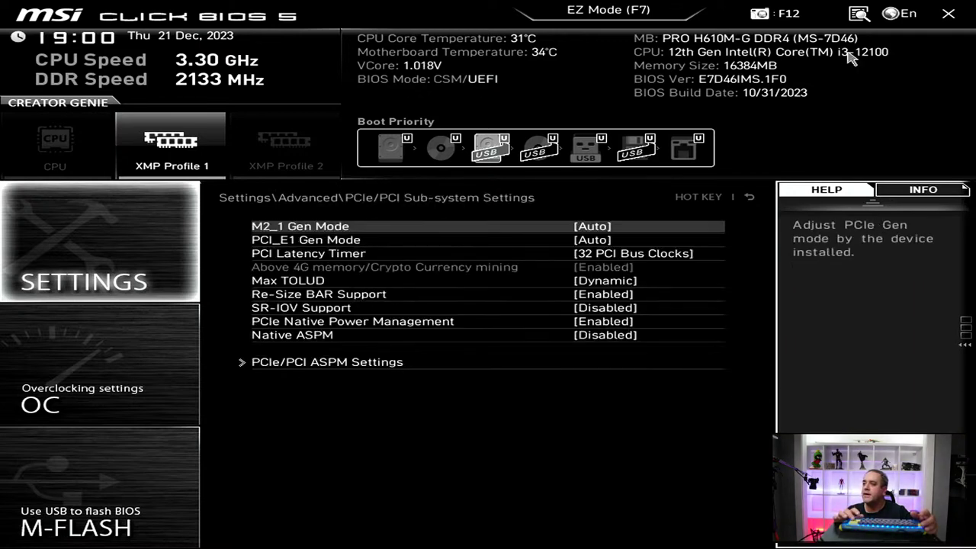
key("Escape")
Look through the ACPI Settings and the Integrated Peripherals options for LAN, SATA and audio
key("Down")
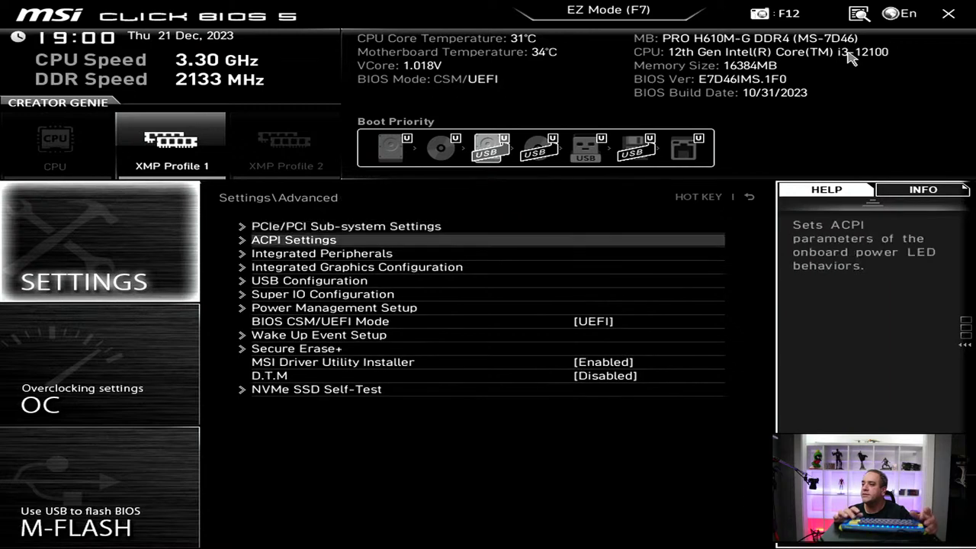
key("Return")
key("Escape")
key("Down")
key("Return")
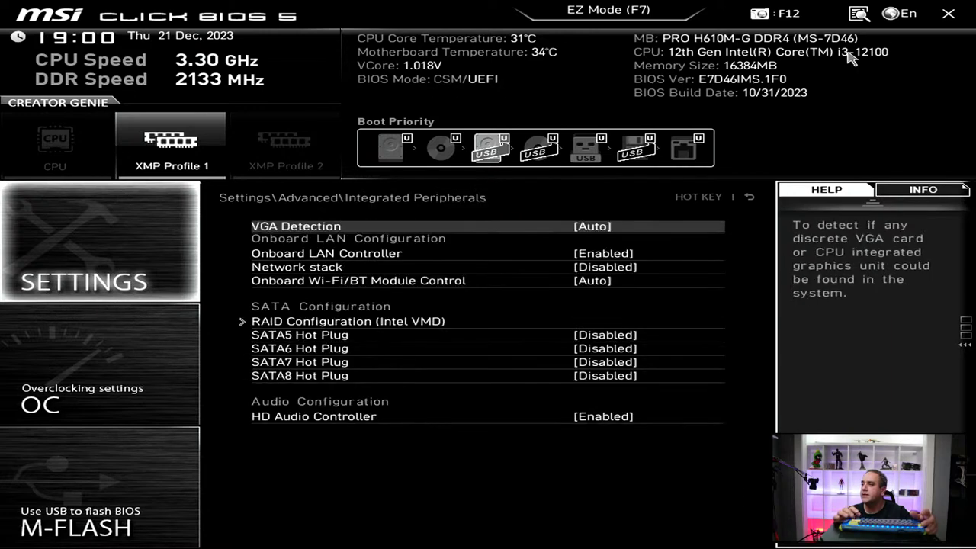
key("Down")
key("Down")
key("Down")
key("Down")
key("Down")
key("Down")
key("Down")
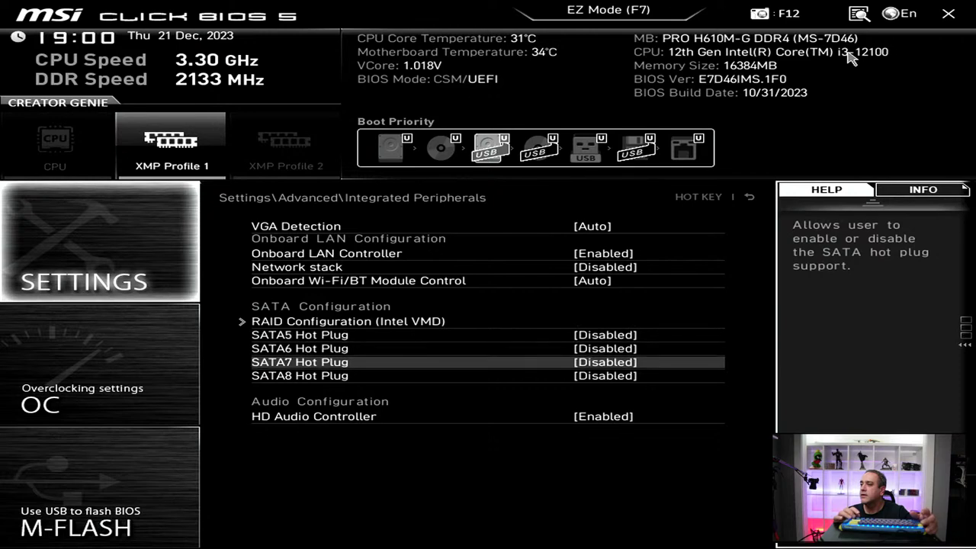
key("Escape")
Review the Integrated Graphics Configuration, including the IGD Multi-Monitor option
key("Down")
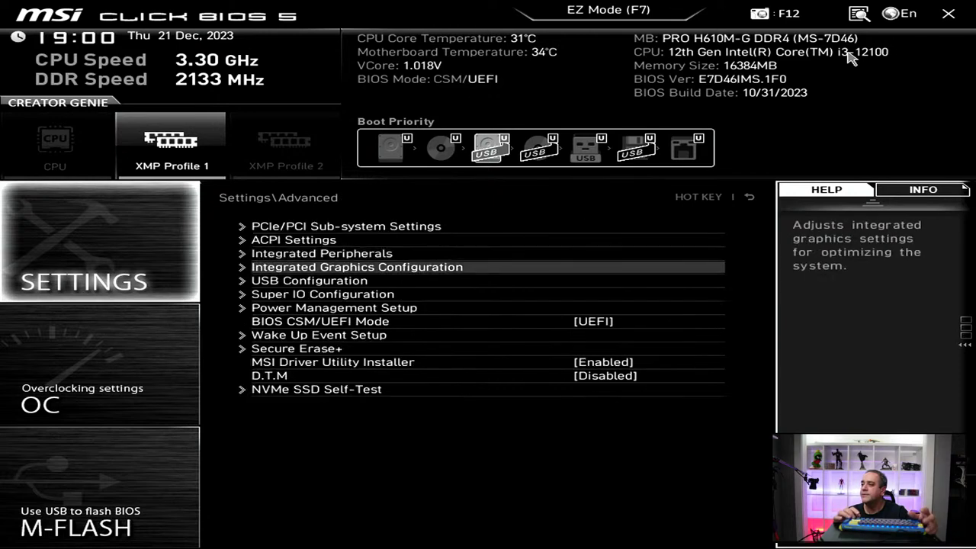
key("Return")
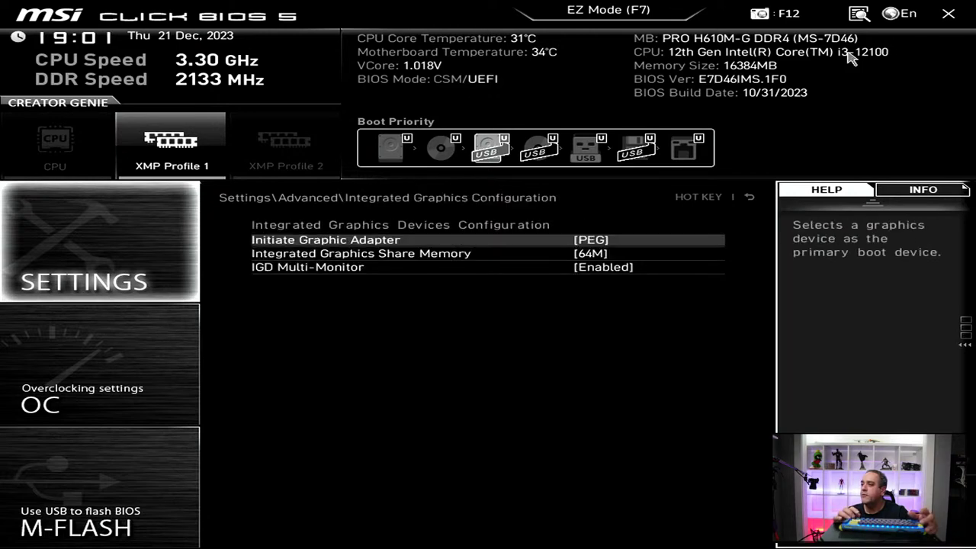
key("Escape")
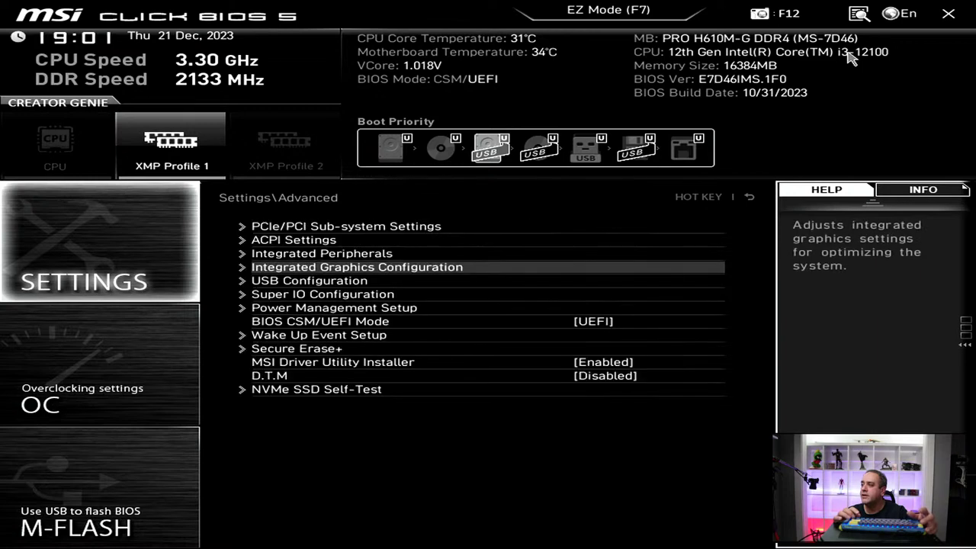
key("Return")
key("Down")
key("Down")
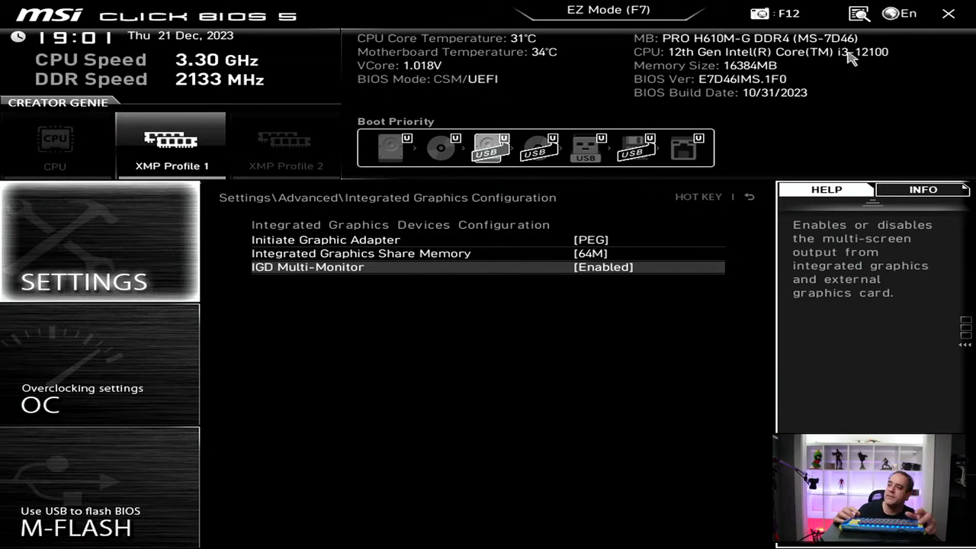
key("Escape")
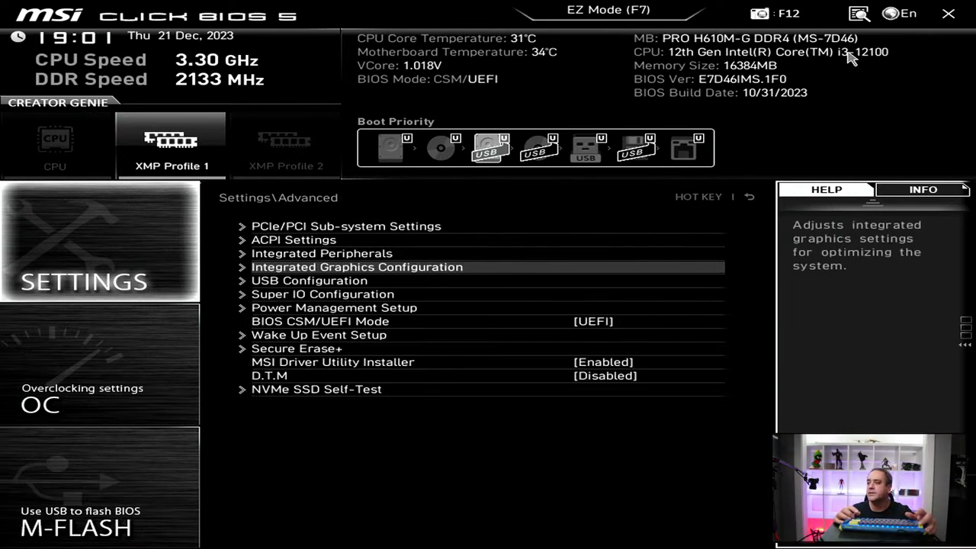
Review the USB Configuration and its USB Port Control settings
key("Down")
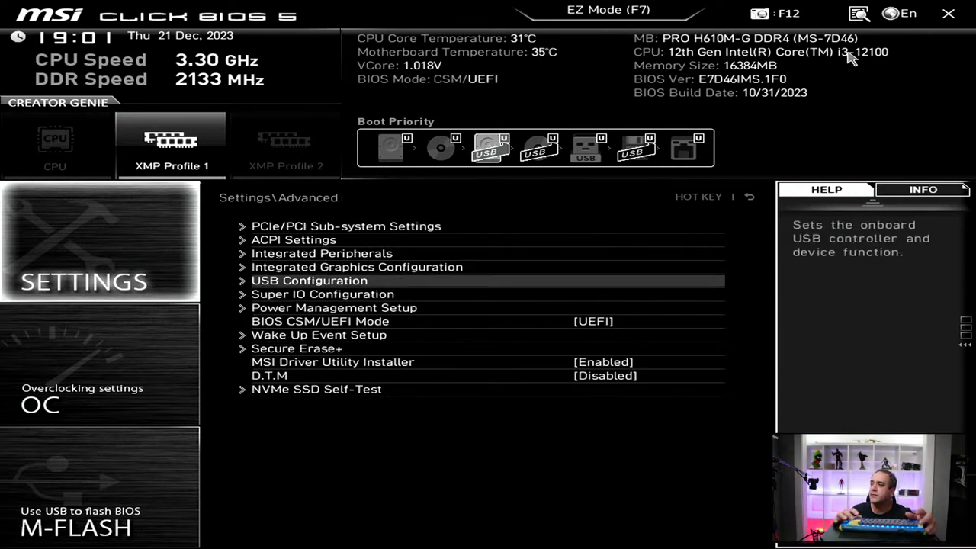
key("Return")
key("Down")
key("Down")
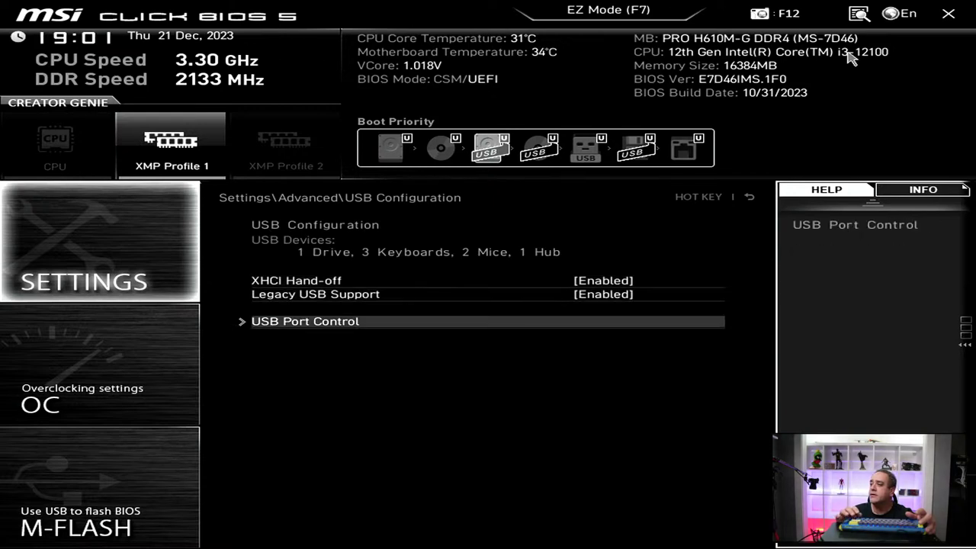
key("Return")
key("Escape")
key("Escape")
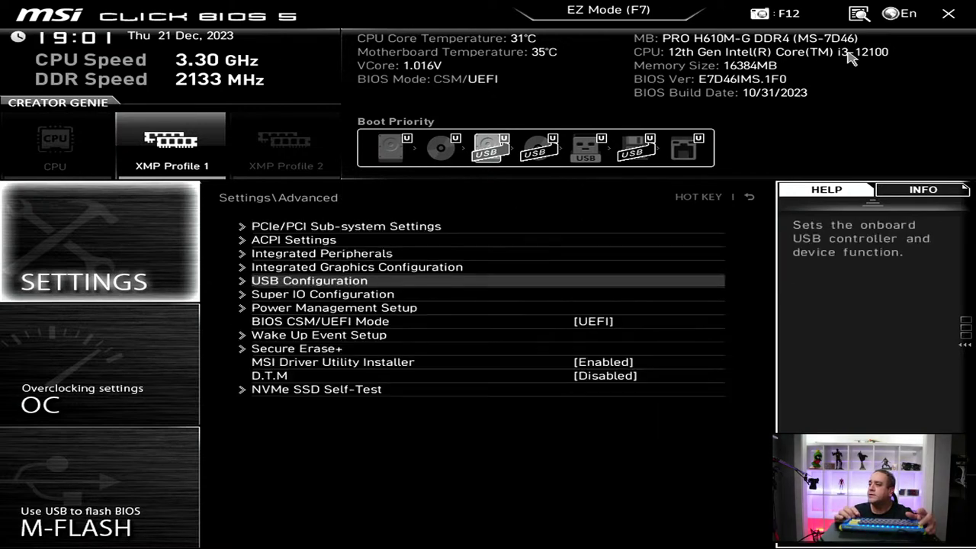
Change the Serial(COM) Port0 setting under Super IO Configuration and return to the Advanced settings
key("Down")
key("Return")
key("Return")
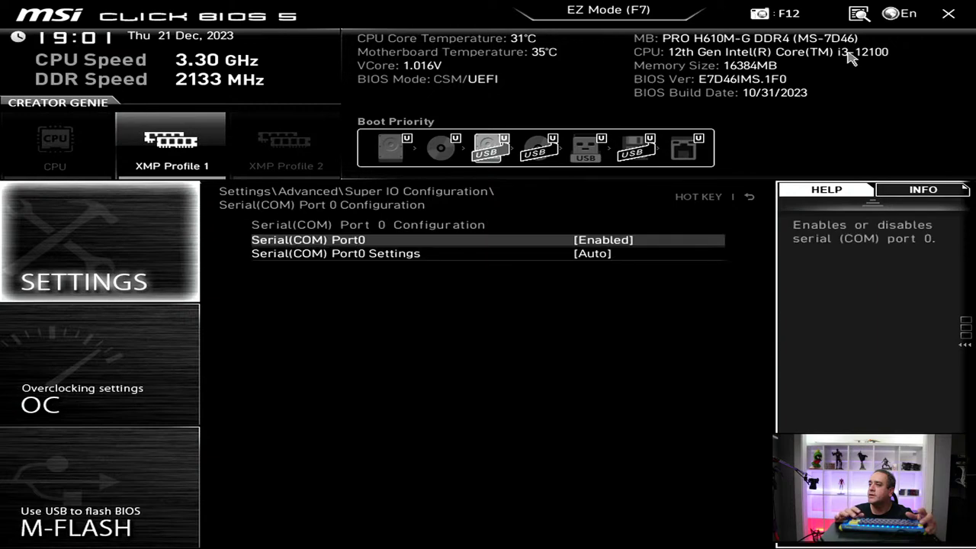
key("Return")
key("Up")
key("Return")
key("Escape")
key("Escape")
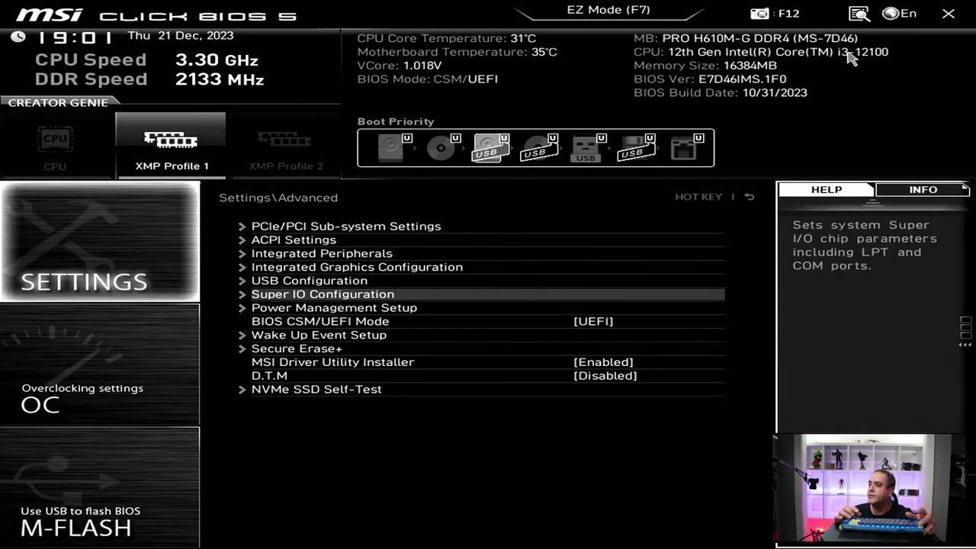
Review the Power Management Setup options and return to the Advanced settings
key("Down")
key("Return")
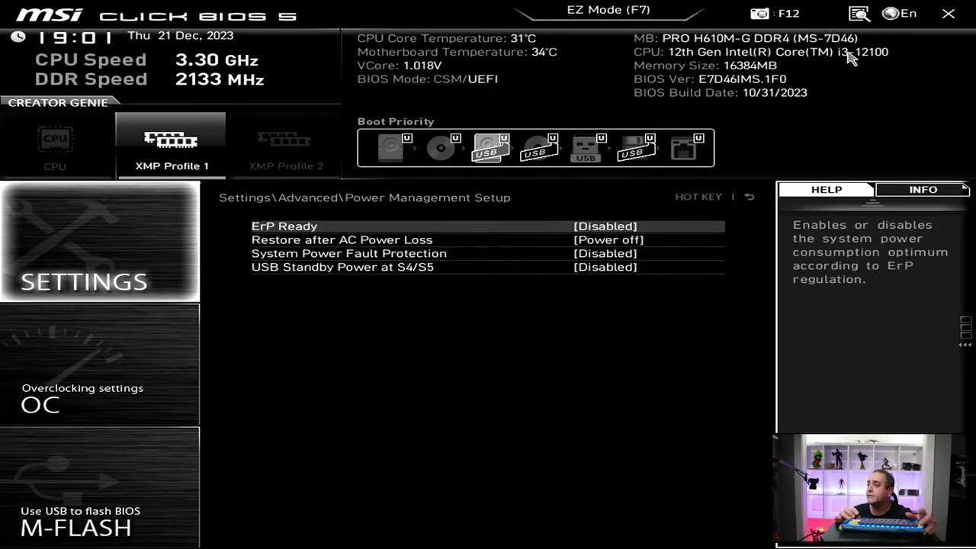
key("Escape")
key("Down")
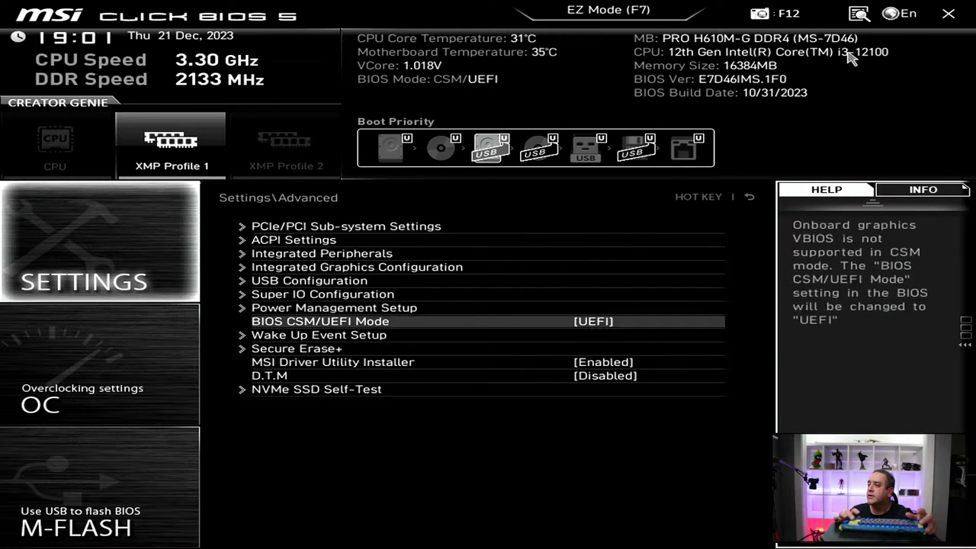
Set the MSI Driver Utility Installer to Disabled in the Advanced settings
key("Down")
key("Down")
key("Down")
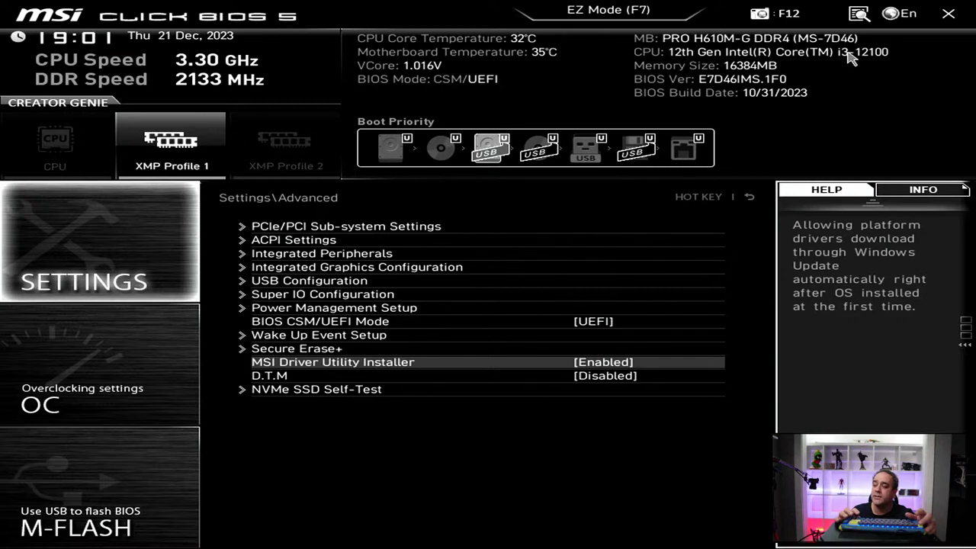
key("Return")
key("Down")
key("Return")
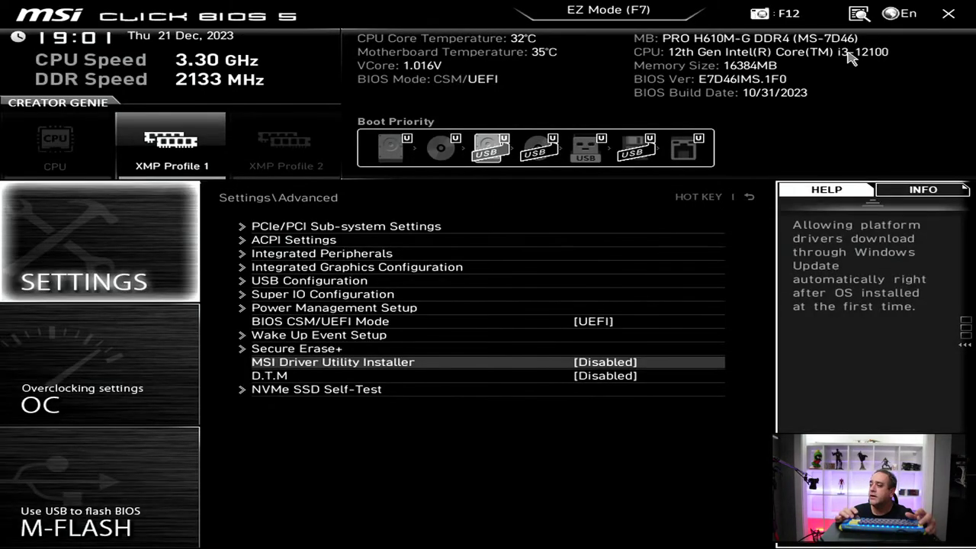
Check the available choices for BIOS CSM/UEFI Mode without changing the selection
key("Up")
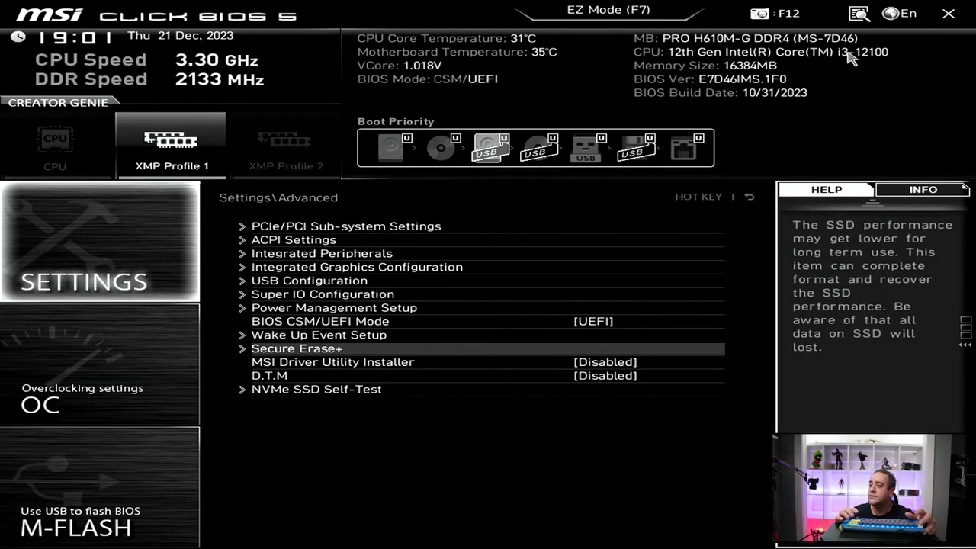
key("Up")
key("Up")
key("Return")
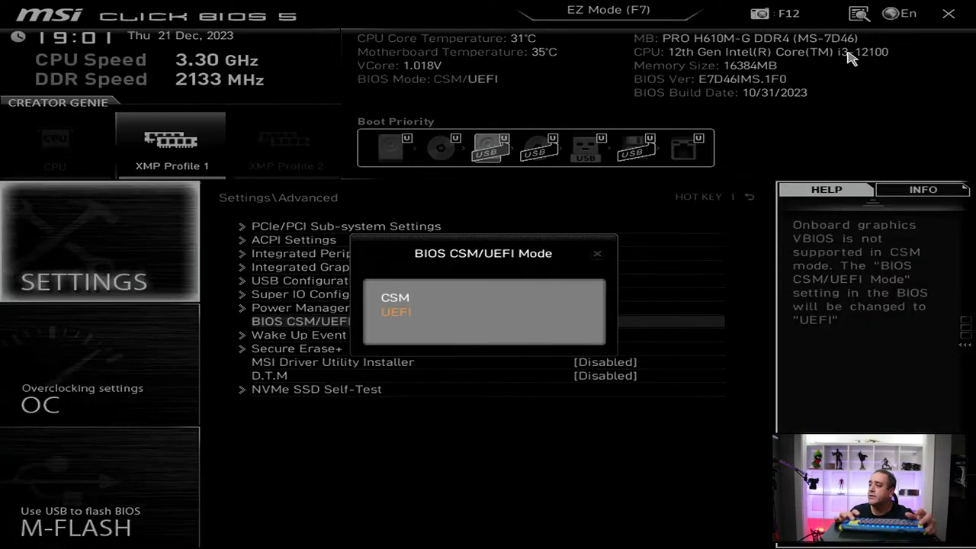
key("Escape")
key("Down")
key("Down")
key("Down")
key("Down")
key("Down")
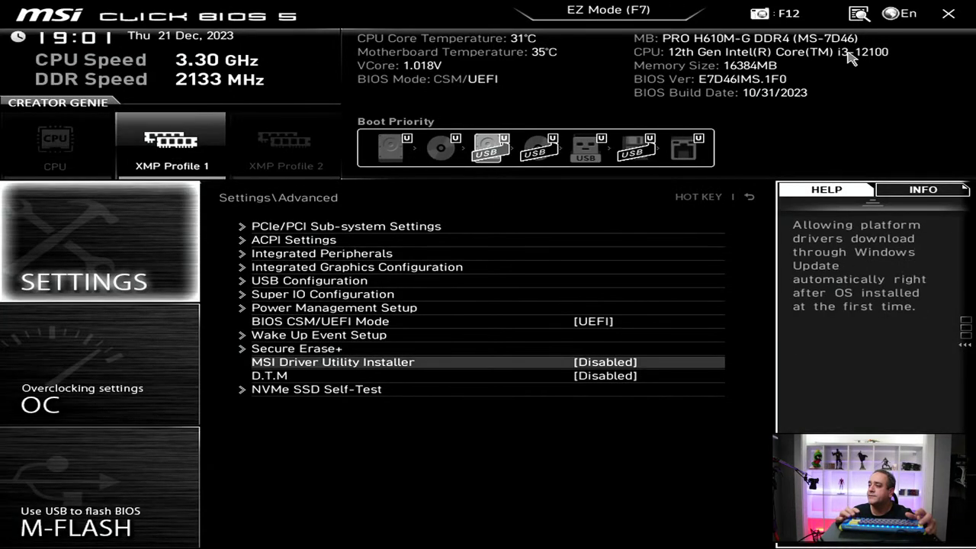
In the Boot settings, set Boot Option #1 to UEFI USB Hard Disk, the KingstonDataTraveler 3.0PMAP, Partition 1
key("Escape")
key("Down")
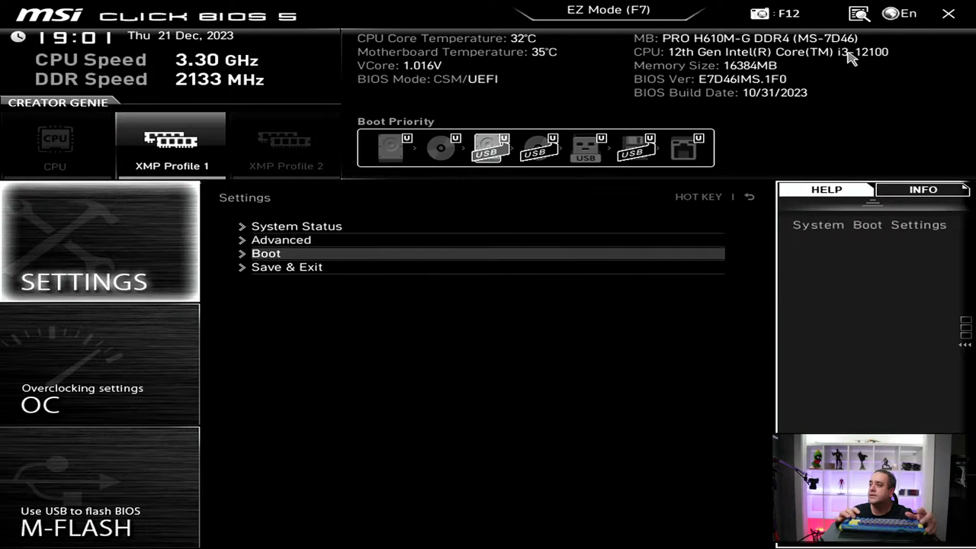
key("Return")
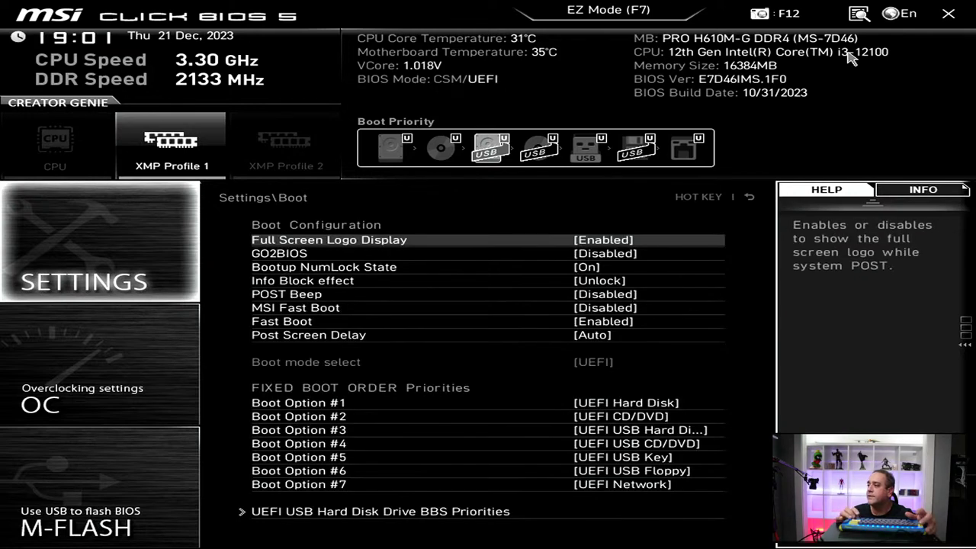
key("Down")
key("Down")
key("Down")
key("Down")
key("Down")
key("Down")
key("Down")
key("Down")
key("Down")
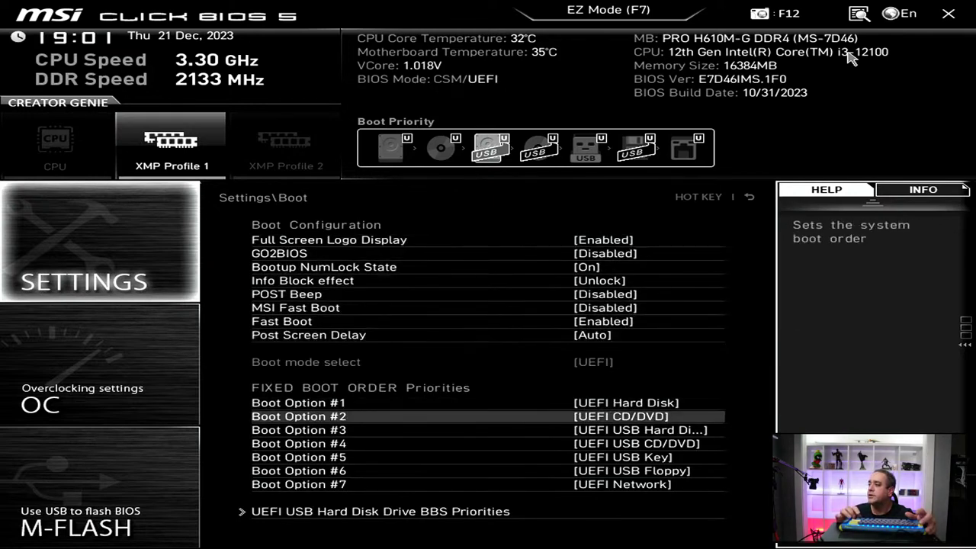
key("Up")
key("Return")
key("Down")
key("Down")
key("Down")
key("Down")
key("Down")
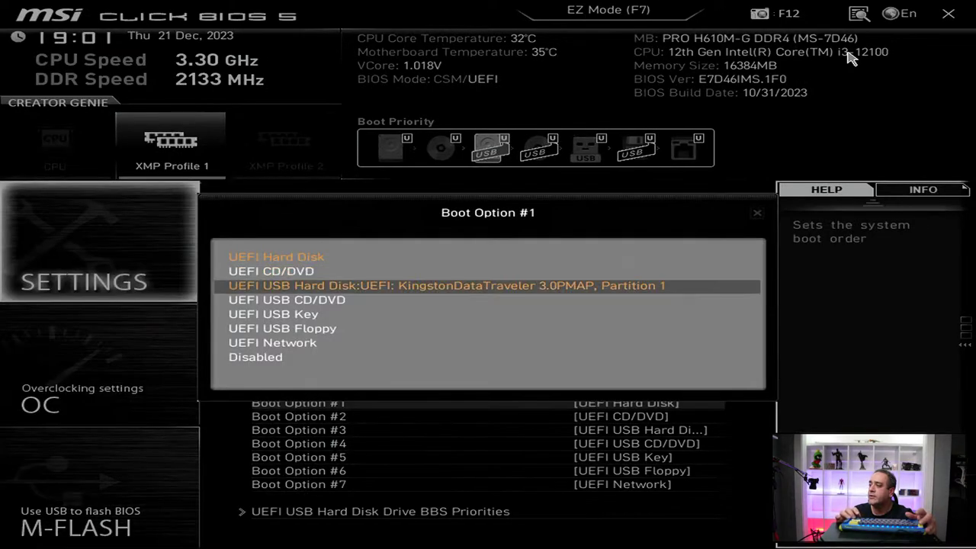
key("Up")
key("Up")
key("Up")
key("Return")
Set Boot Option #2 to Disabled in the fixed boot order priorities
key("Down")
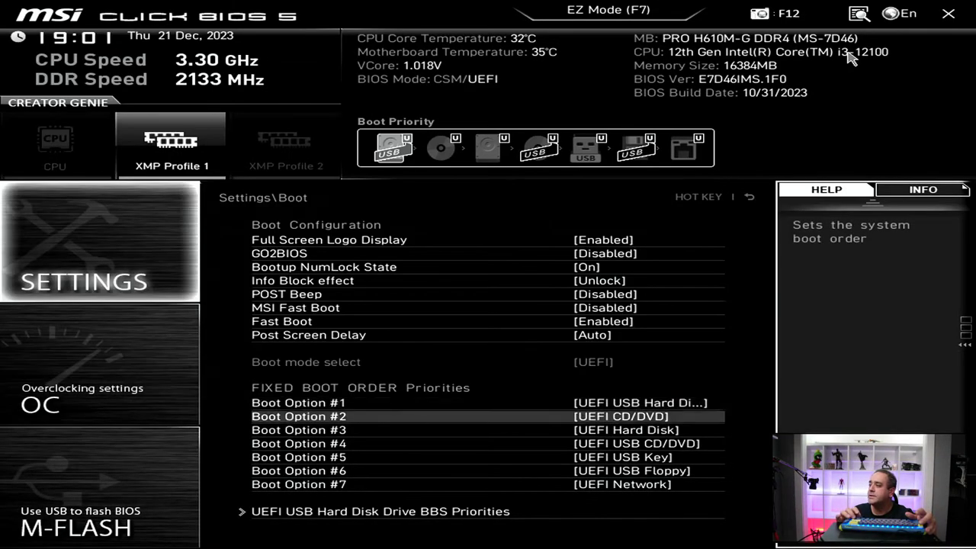
key("Return")
key("Down")
key("Down")
key("Down")
key("Down")
key("Down")
key("Down")
key("Return")
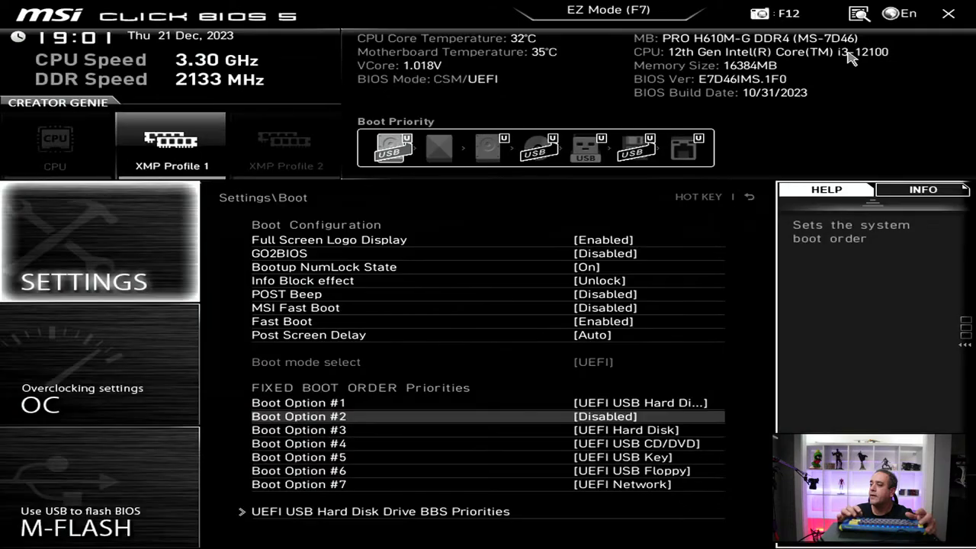
Set Boot Option #3 to Disabled in the fixed boot order priorities
key("Down")
key("Return")
key("Down")
key("Down")
key("Down")
key("Down")
key("Down")
key("Down")
key("Down")
key("Return")
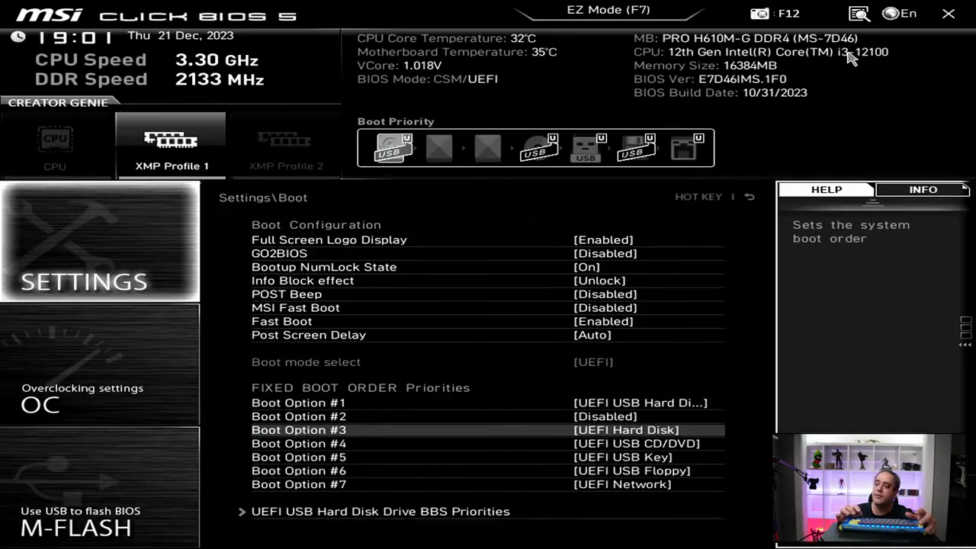
Set Boot Option #4 to Disabled in the fixed boot order priorities
key("Down")
key("Return")
key("Down")
key("Down")
key("Down")
key("Down")
key("Return")
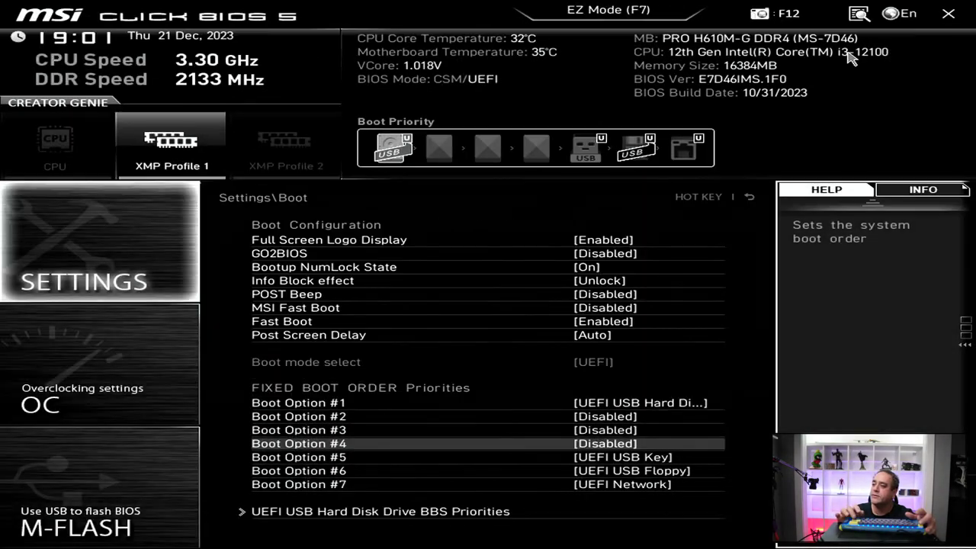
Set Boot Option #5 to Disabled in the fixed boot order priorities
key("Down")
key("Return")
key("Down")
key("Down")
key("Down")
key("Return")
Set Boot Options #6 and #7 to Disabled in the fixed boot order priorities
key("Down")
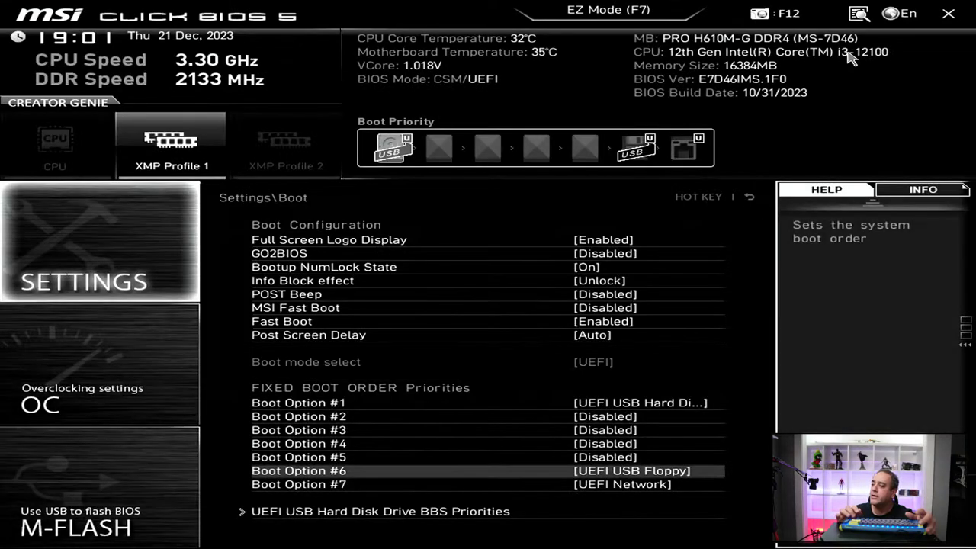
key("Return")
key("Down")
key("Down")
key("Return")
key("Down")
key("Return")
key("Down")
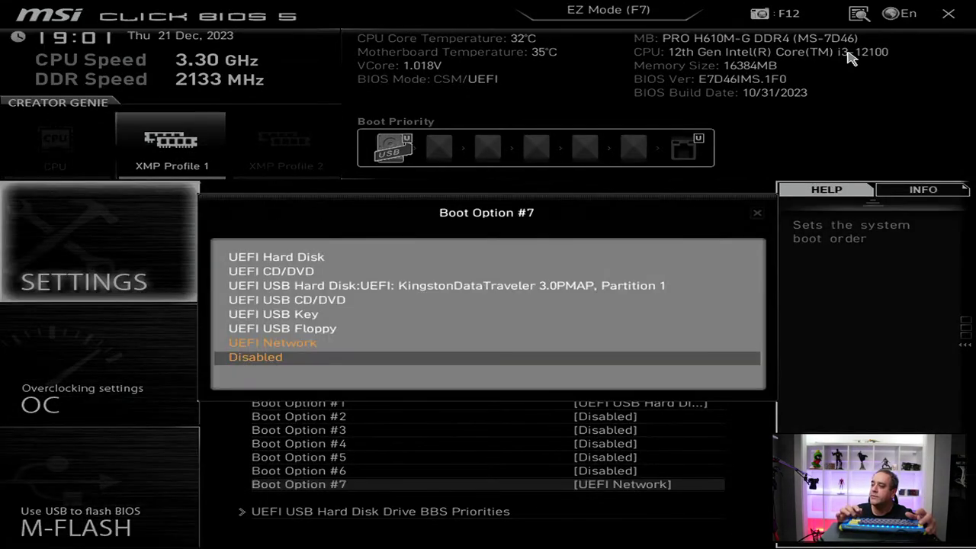
key("Return")
Review the UEFI USB Hard Disk Drive BBS Priorities and the boot order, and return to the main Settings list
key("Down")
key("Return")
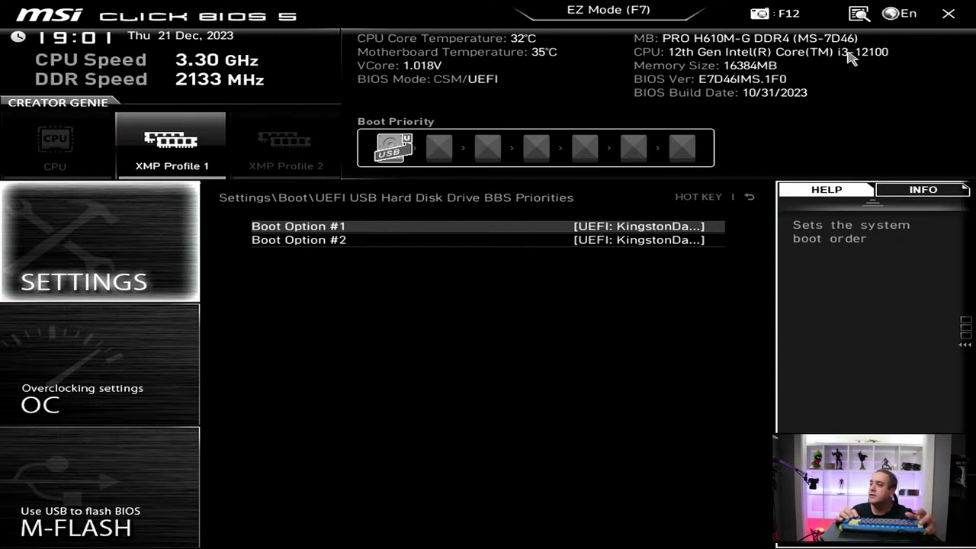
key("Escape")
key("Up")
key("Up")
key("Up")
key("Up")
key("Up")
key("Up")
key("Up")
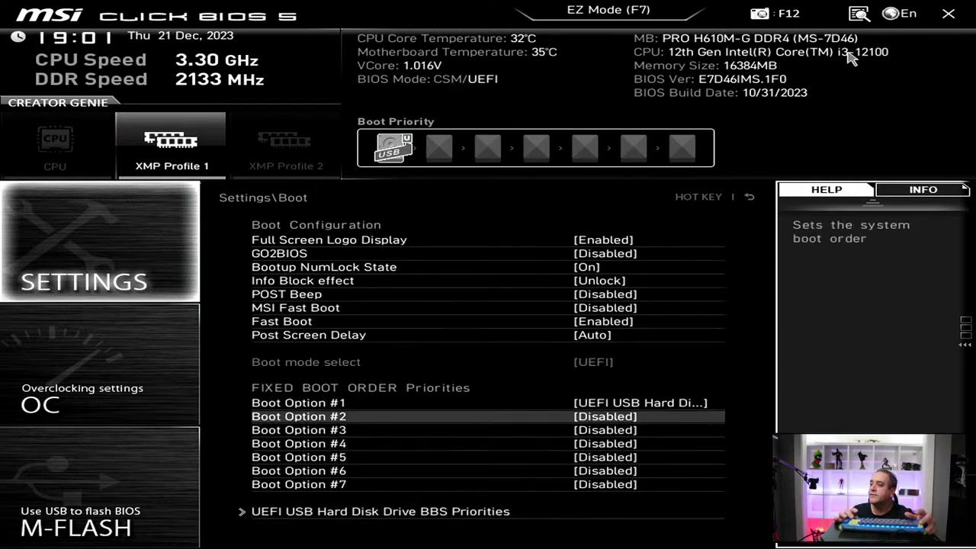
key("Escape")
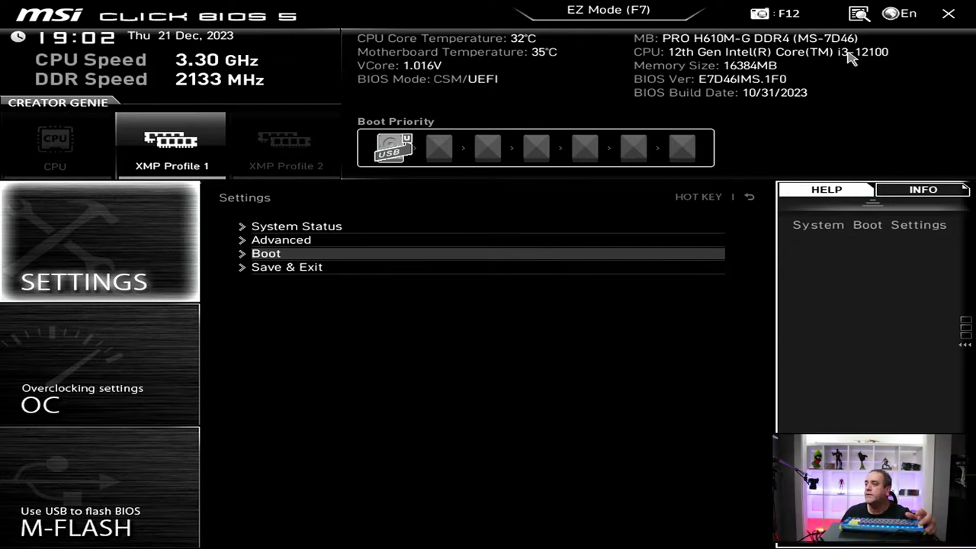
Set Extreme Memory Profile (XMP) to Enabled in the overclocking settings and leave that page
left_click(68, 342)
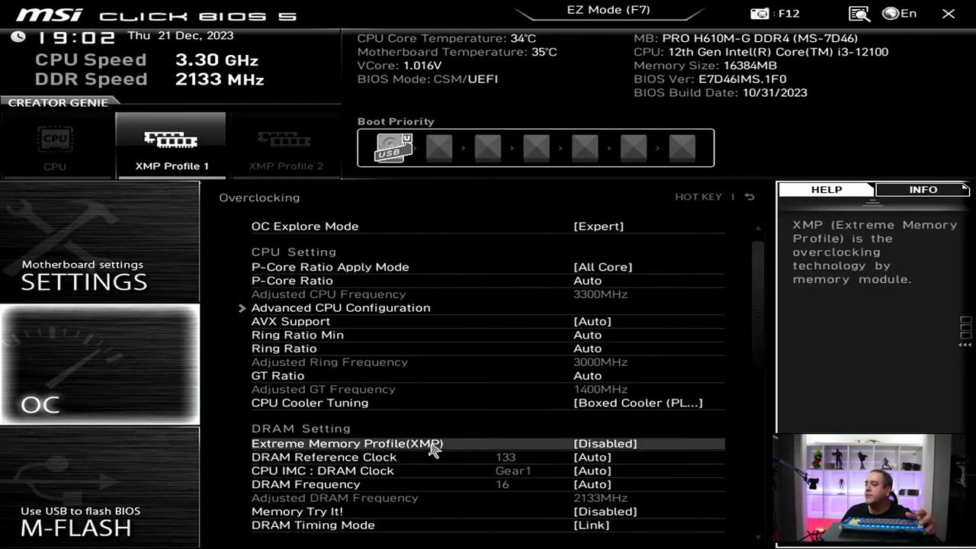
left_click(366, 450)
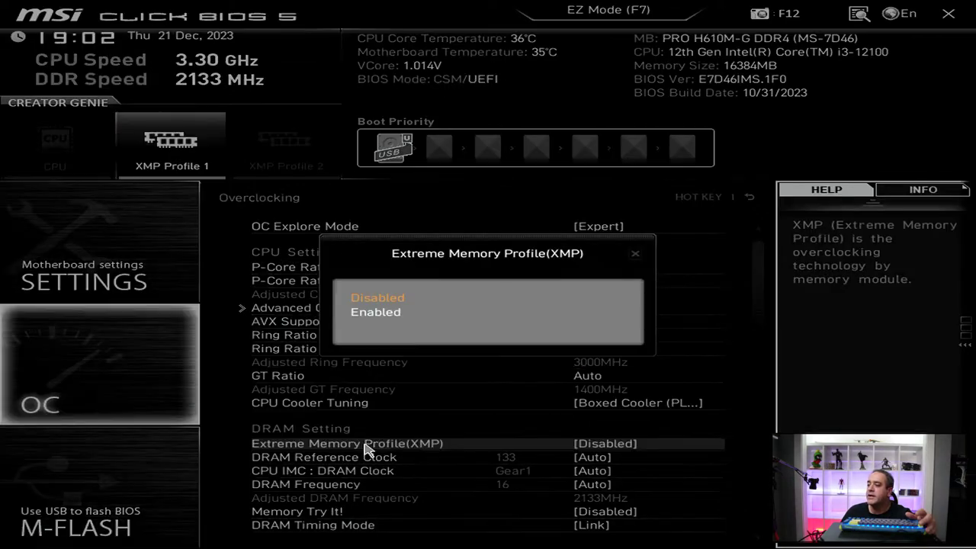
left_click(378, 320)
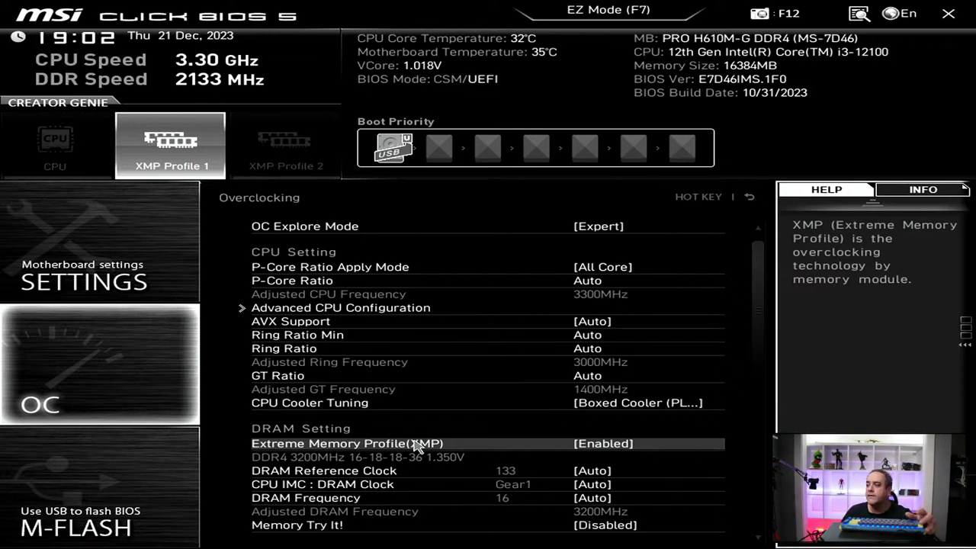
key("Escape")
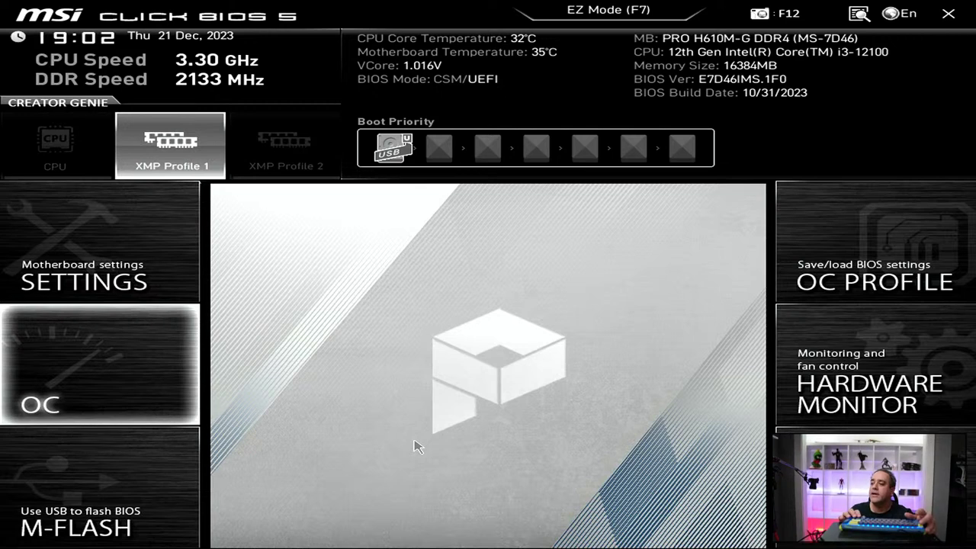
Save all BIOS configuration changes and reboot the system through the Save & Exit settings
key("Right")
key("Down")
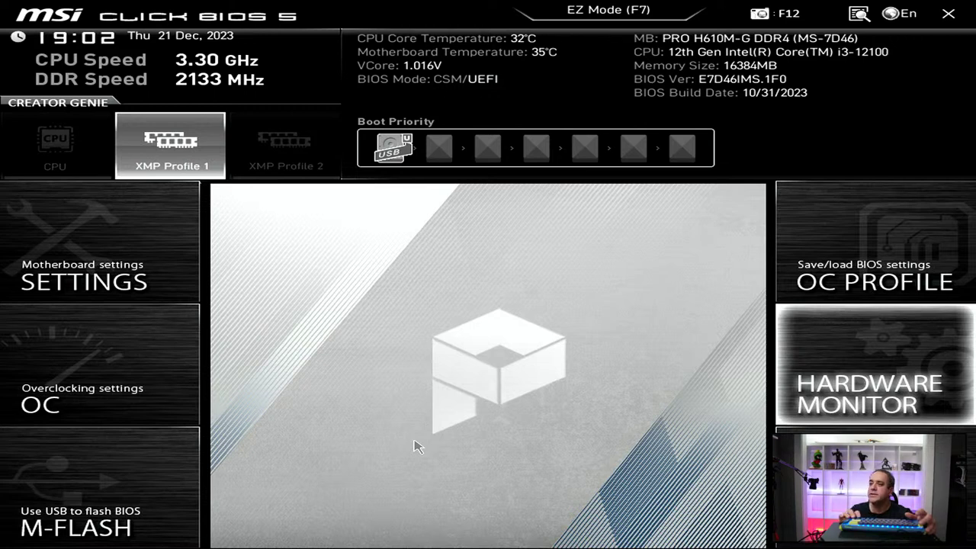
key("Left")
key("Up")
key("Up")
key("Return")
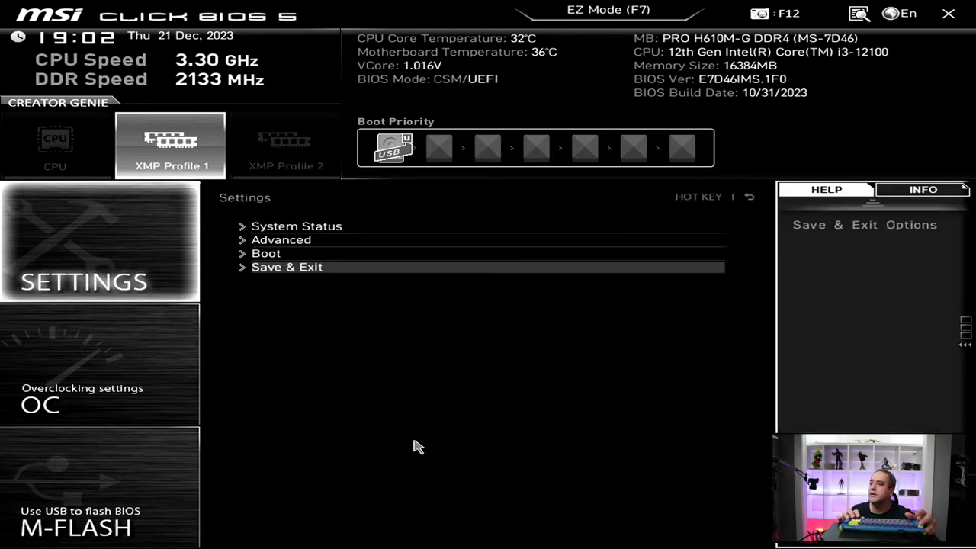
key("Down")
key("Down")
key("Down")
key("Down")
key("Return")
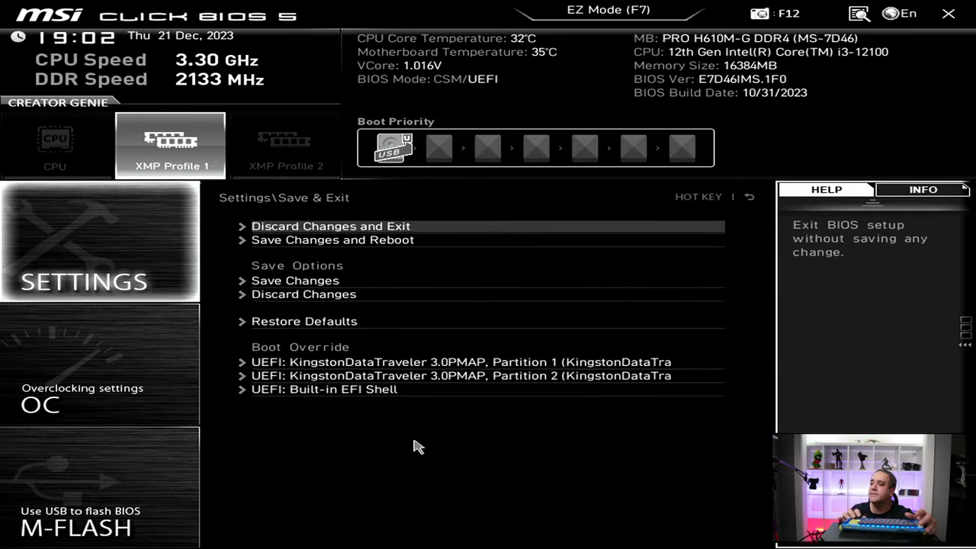
key("Down")
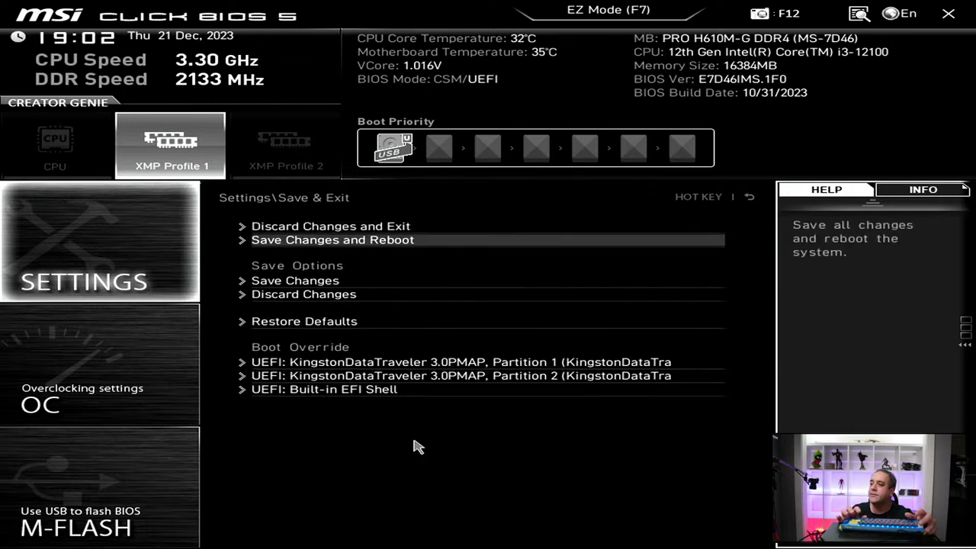
key("Return")
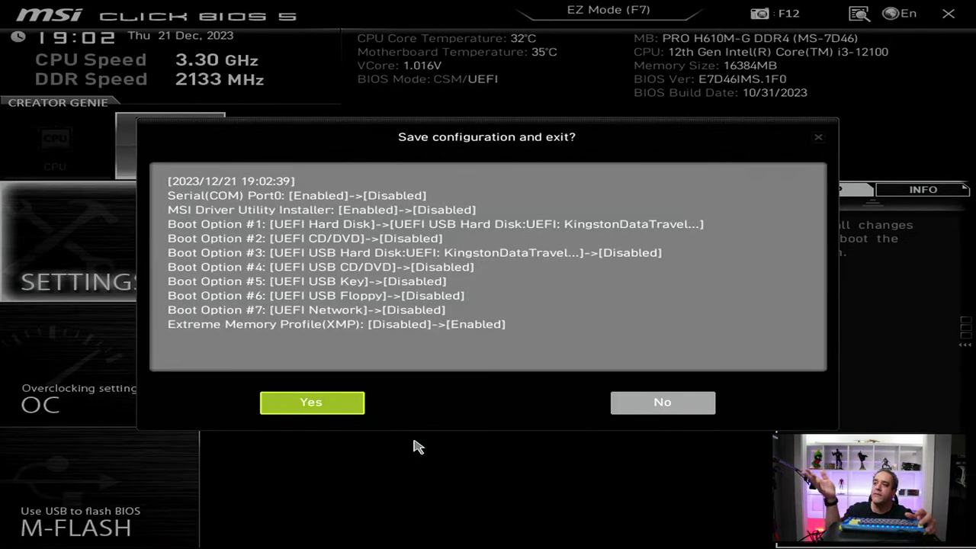
key("Return")
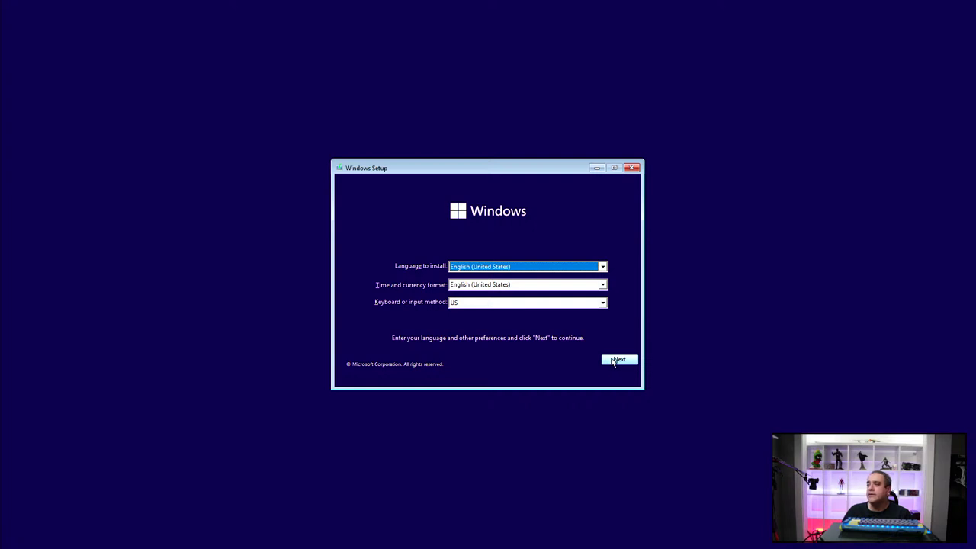
Start the Windows installation with English (United States) and the US keyboard, continuing without a product key
left_click(611, 360)
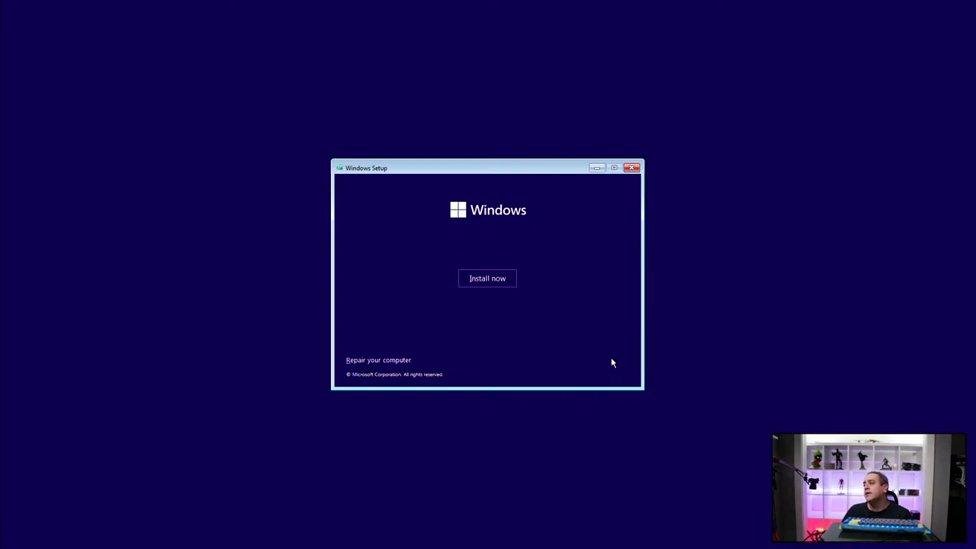
left_click(492, 280)
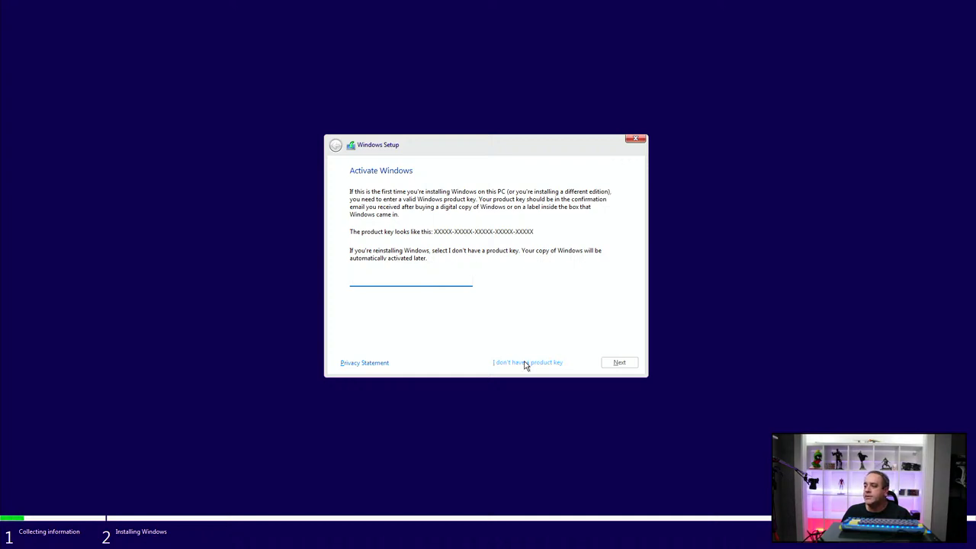
left_click(524, 362)
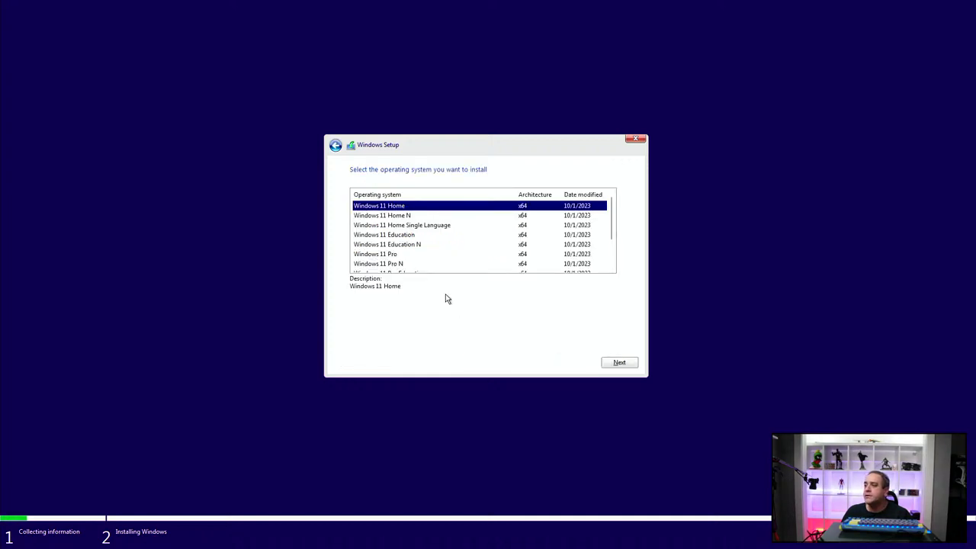
Choose Windows 11 Pro as the operating system to install and continue to the license terms
left_click(395, 257)
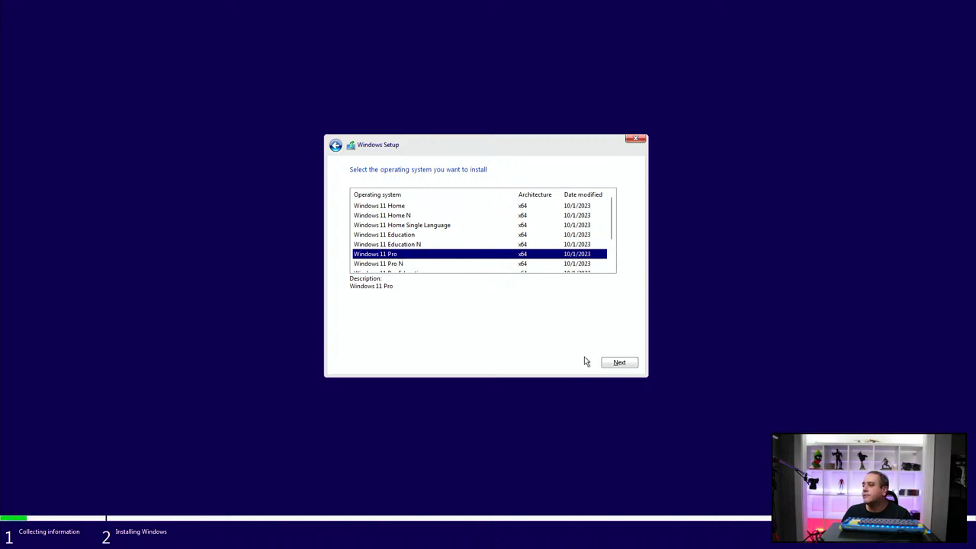
left_click(616, 364)
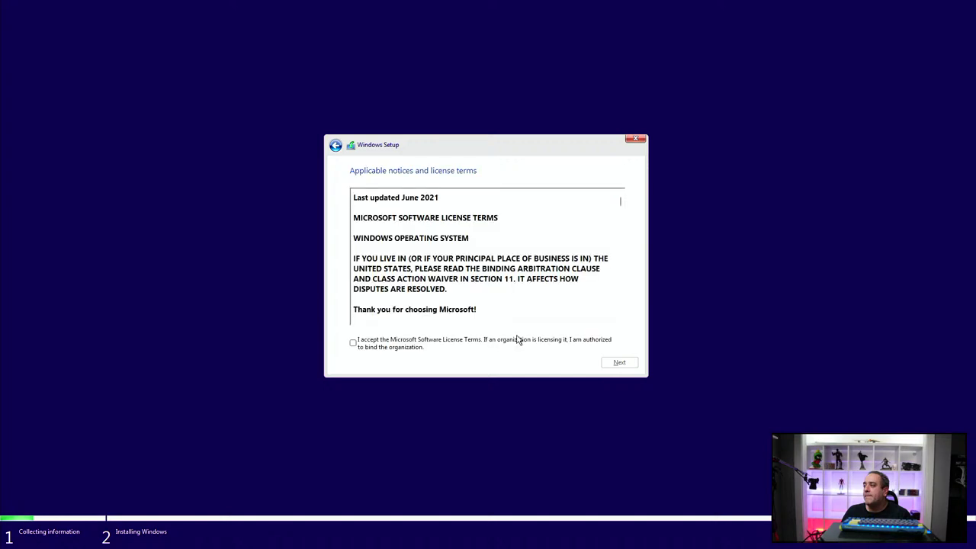
Accept the license terms and start a custom Windows-only installation on Drive 0 Unallocated Space
left_click(440, 344)
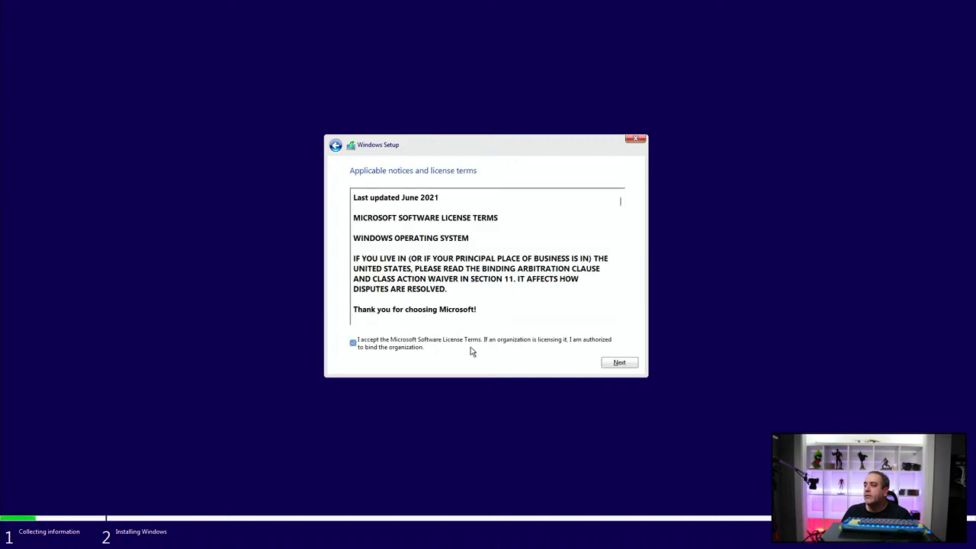
left_click(617, 363)
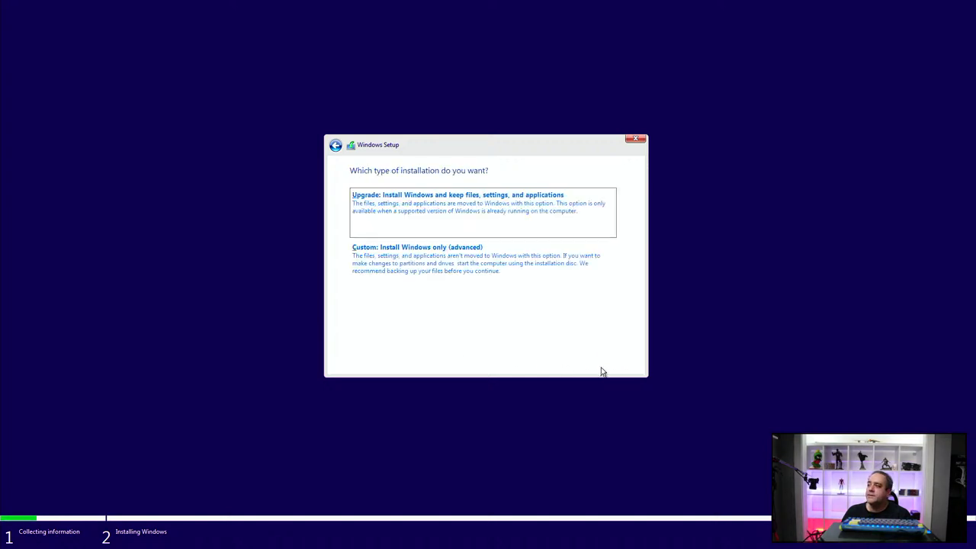
left_click(467, 268)
left_click(434, 214)
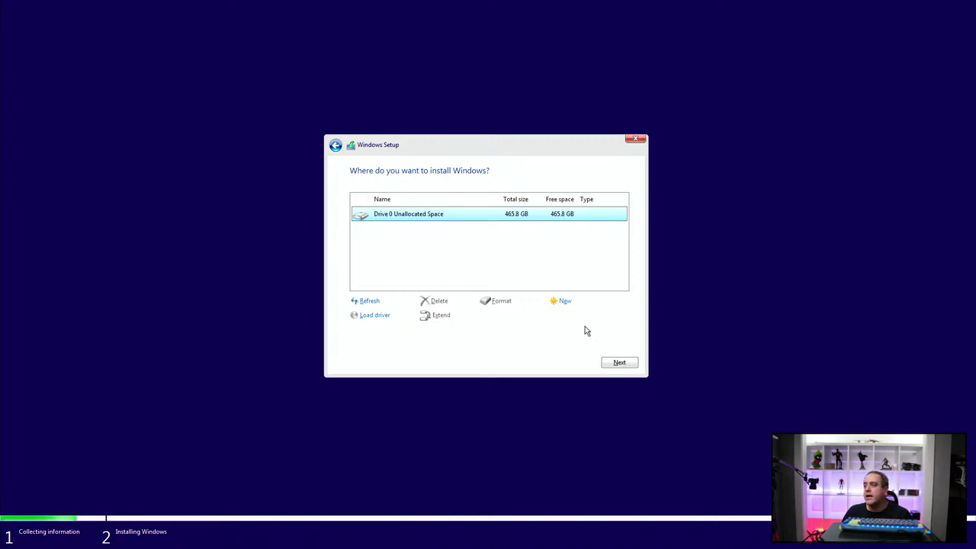
left_click(618, 363)
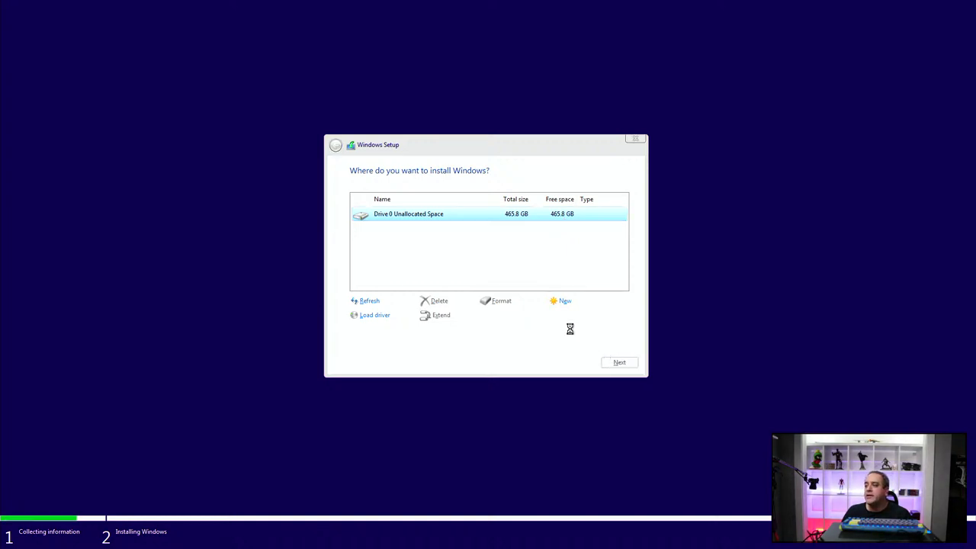
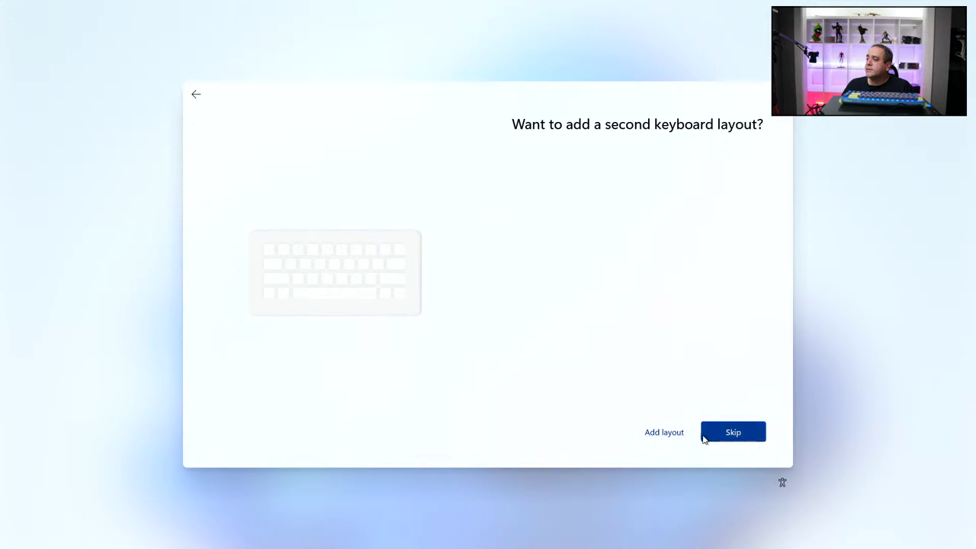
Skip adding a second keyboard layout and continue with limited setup without an internet connection
left_click(724, 434)
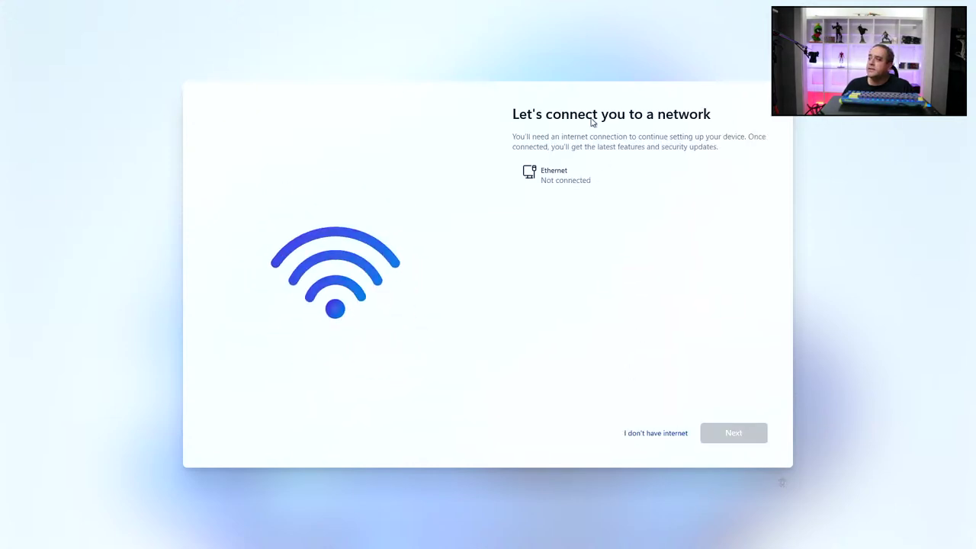
left_click(642, 435)
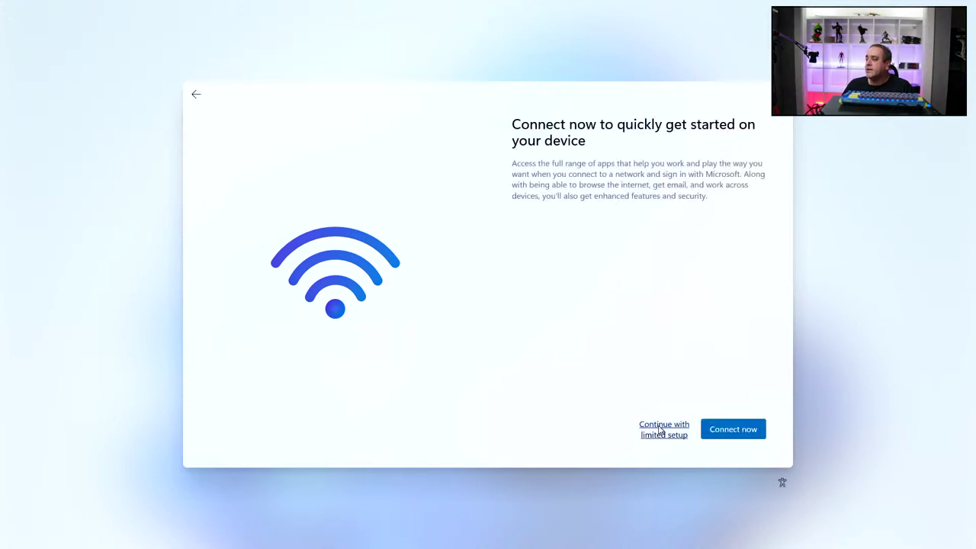
left_click(661, 432)
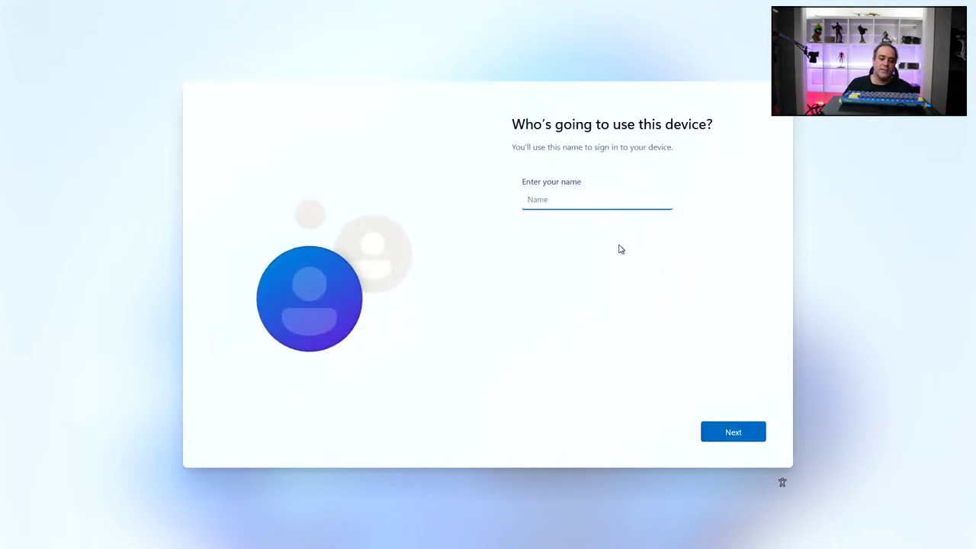
Name the local user account b1 and leave its password blank
type("b1")
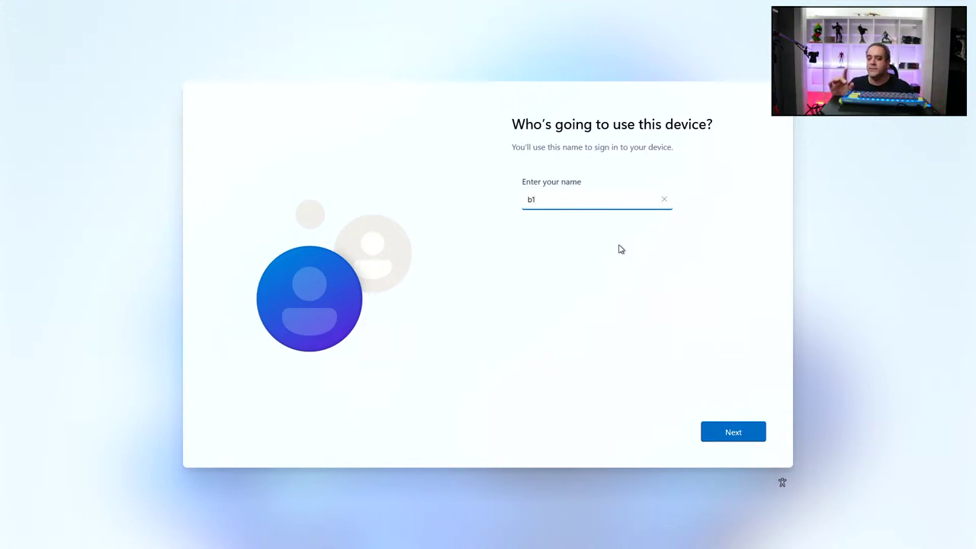
key("Return")
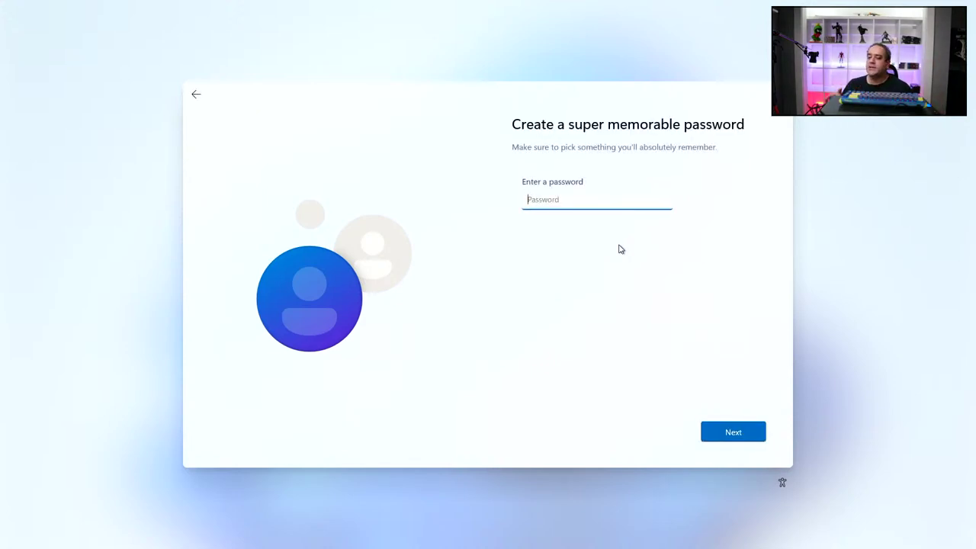
key("Return")
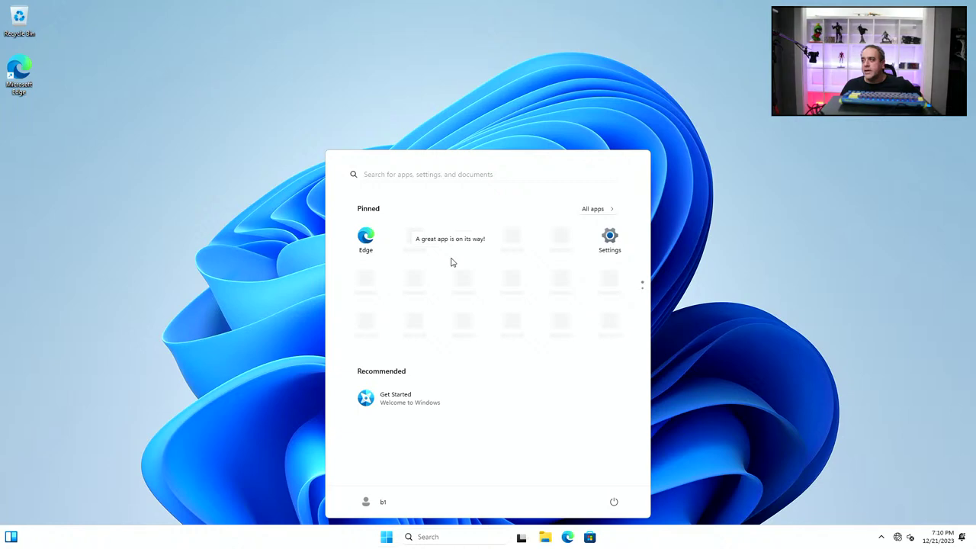
View the Home page of Windows Settings, closing it once seen
left_click(610, 239)
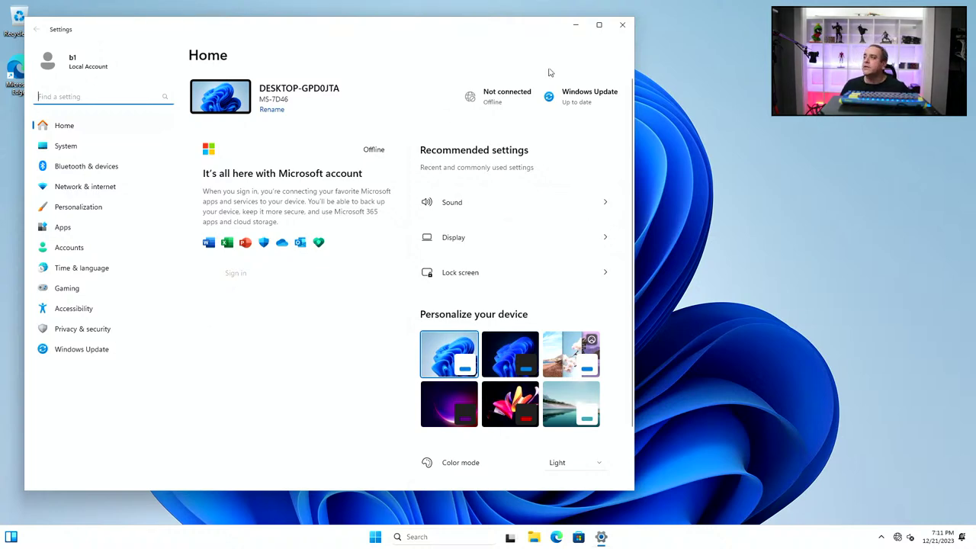
left_click(622, 24)
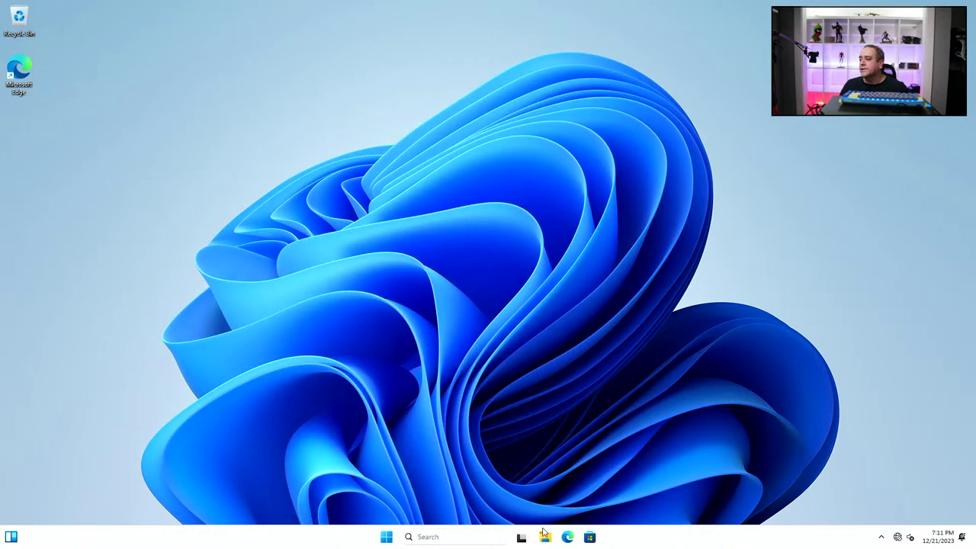
Copy the b1 folder from the CCCOMA_X64FRE_EN-US_DV9 (D:) USB drive to the root of Local Disk (C:)
left_click(544, 536)
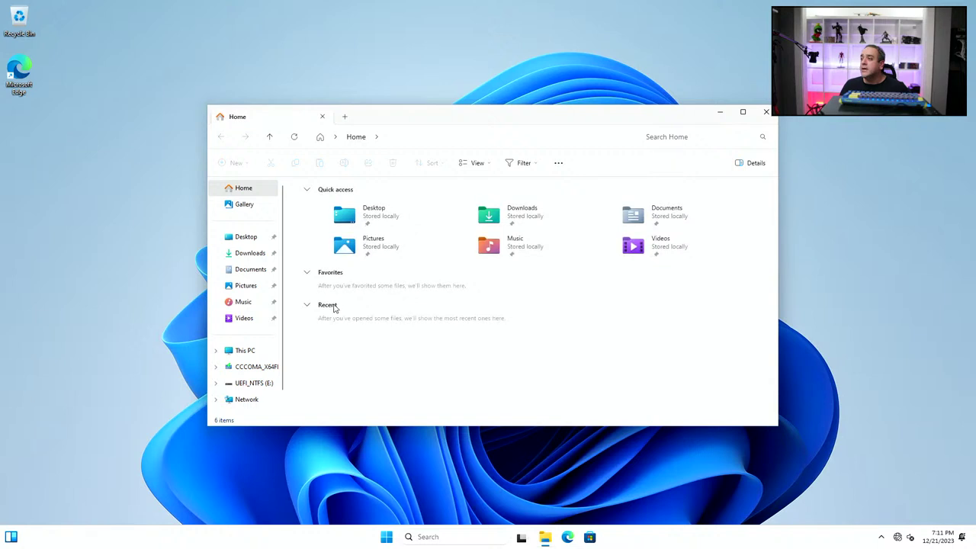
left_click(246, 367)
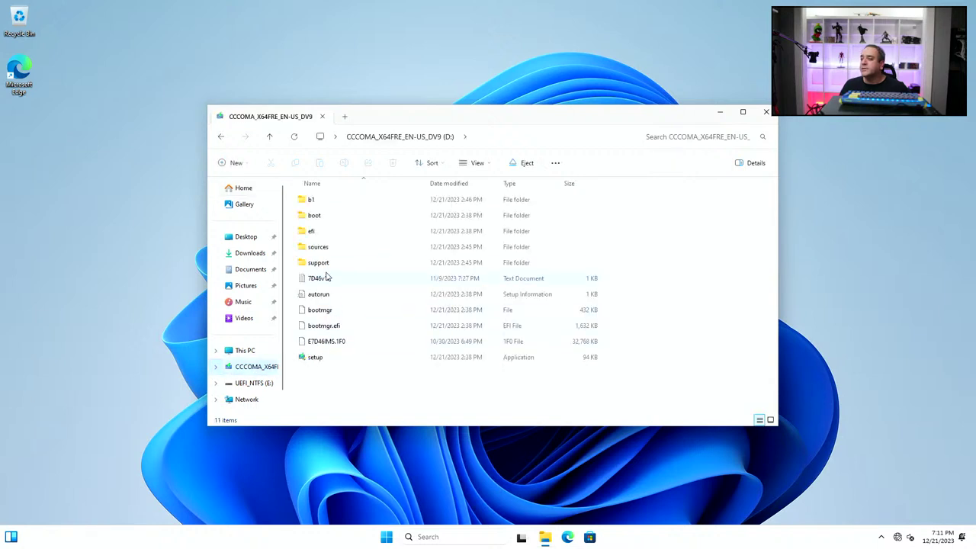
left_click(324, 199)
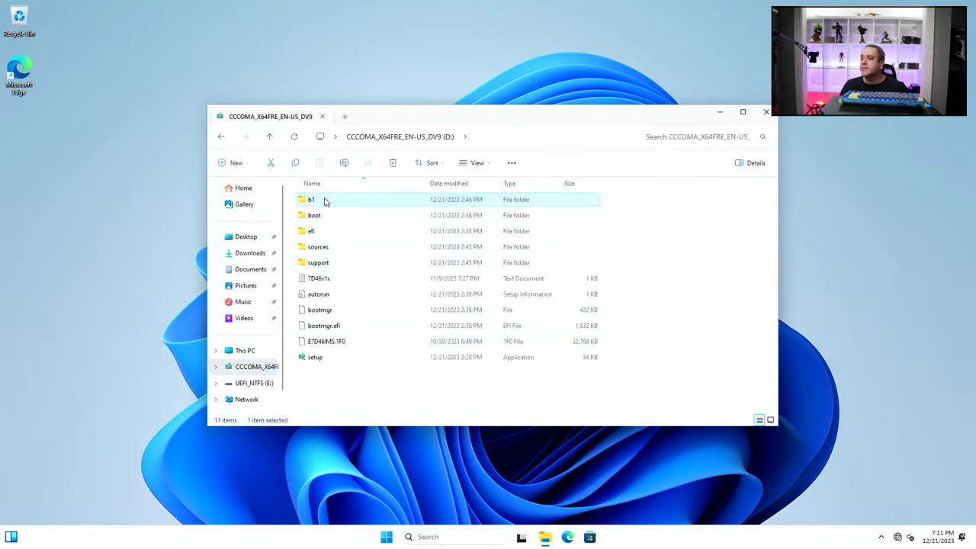
right_click(324, 200)
key("Escape")
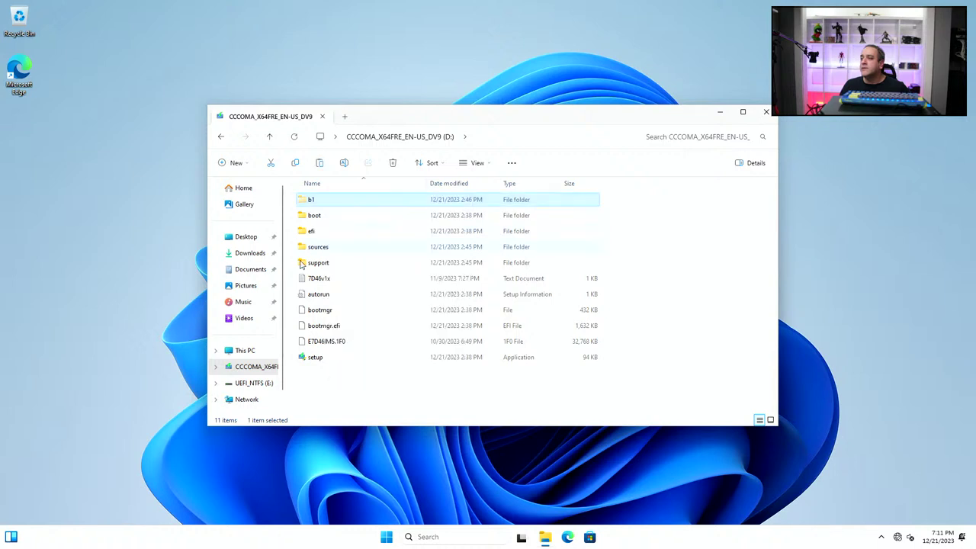
left_click(251, 366)
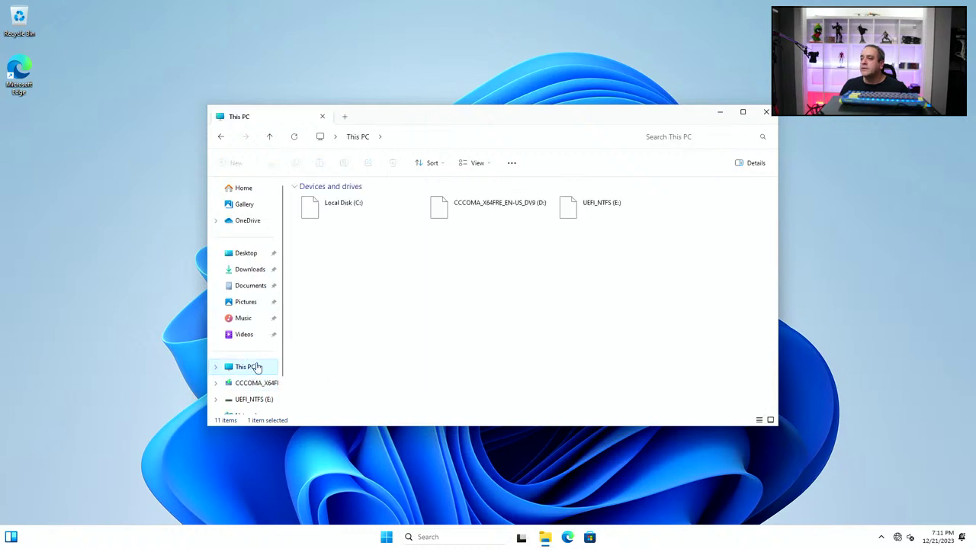
double_click(334, 217)
right_click(338, 322)
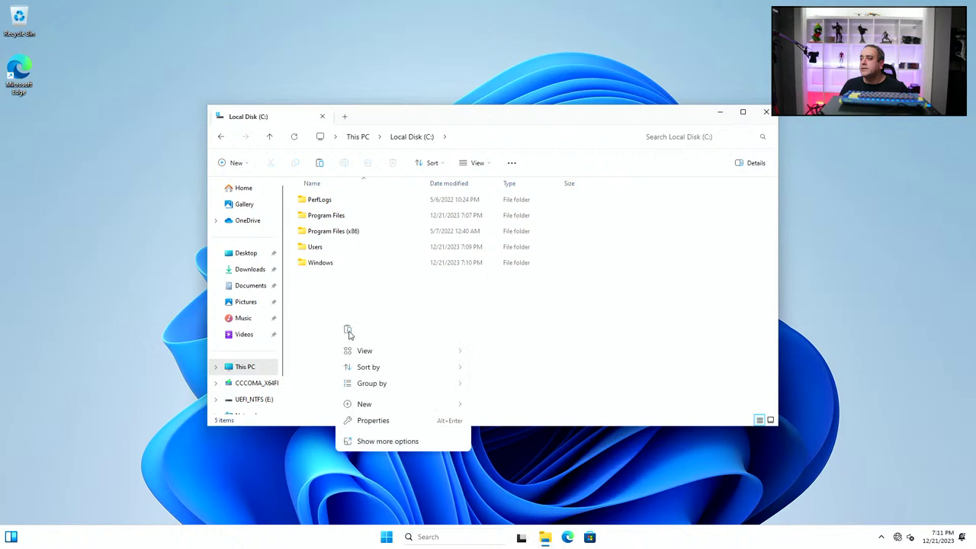
left_click(347, 331)
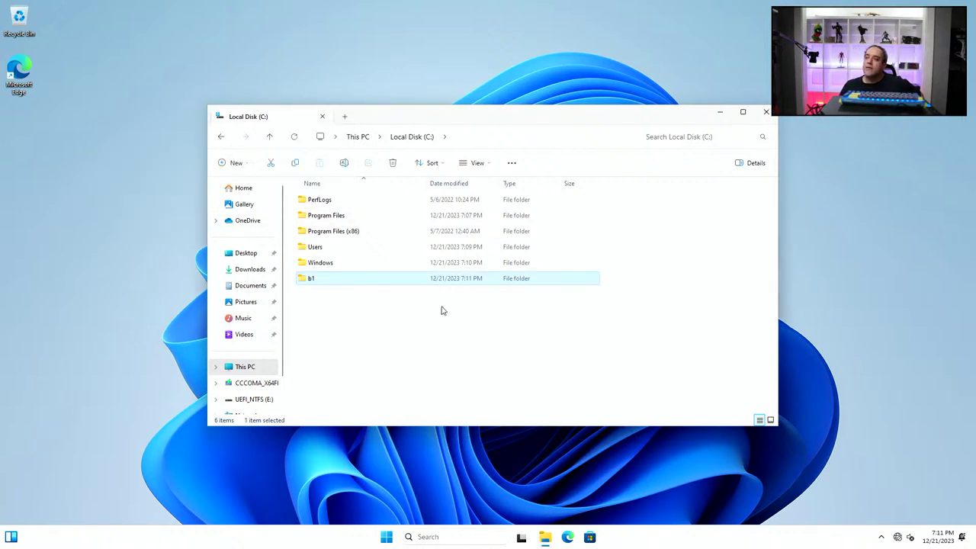
Extract the intel_chipset_adl_rpl archive from C:\b1\drivers into C:\b1\drivers\intel_chipset_adl_rpl
left_click(313, 304)
double_click(317, 283)
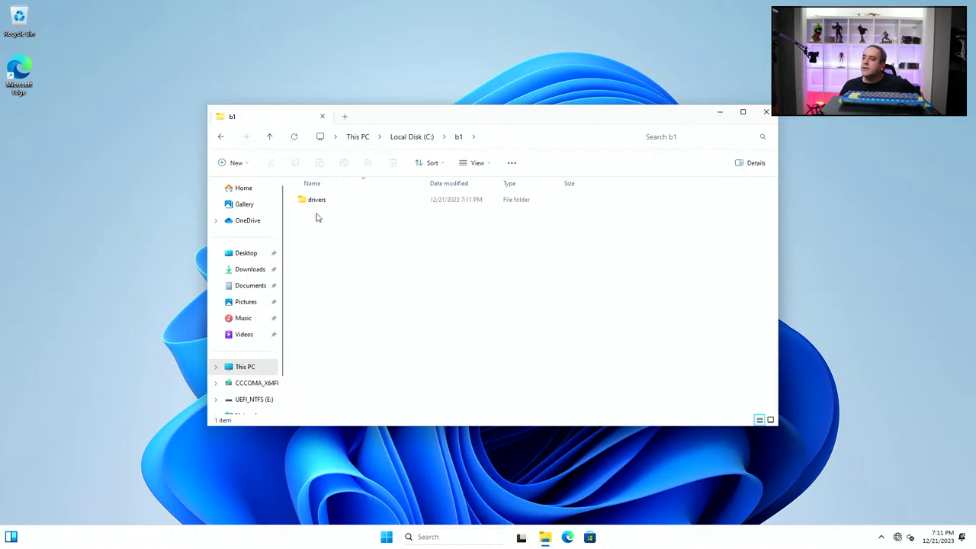
double_click(324, 202)
left_click(349, 201)
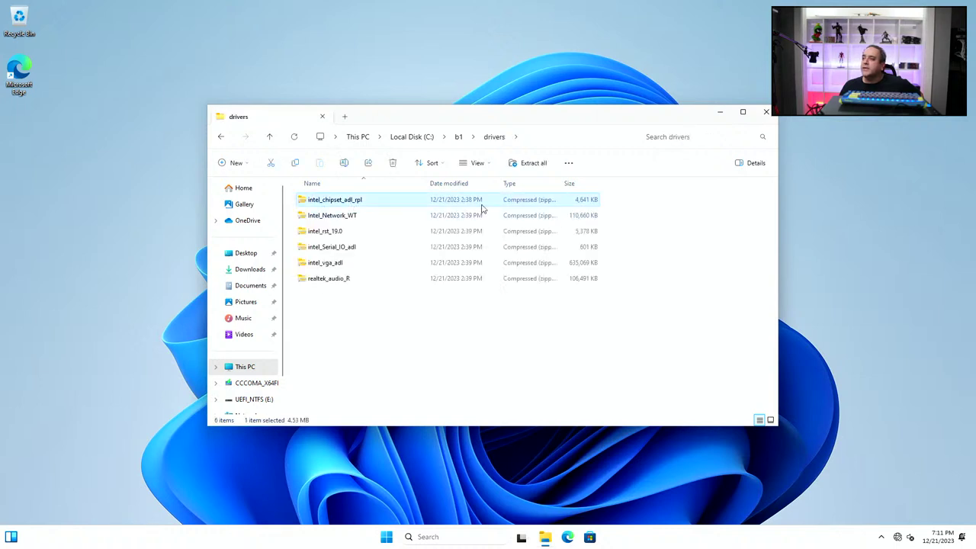
left_click(526, 163)
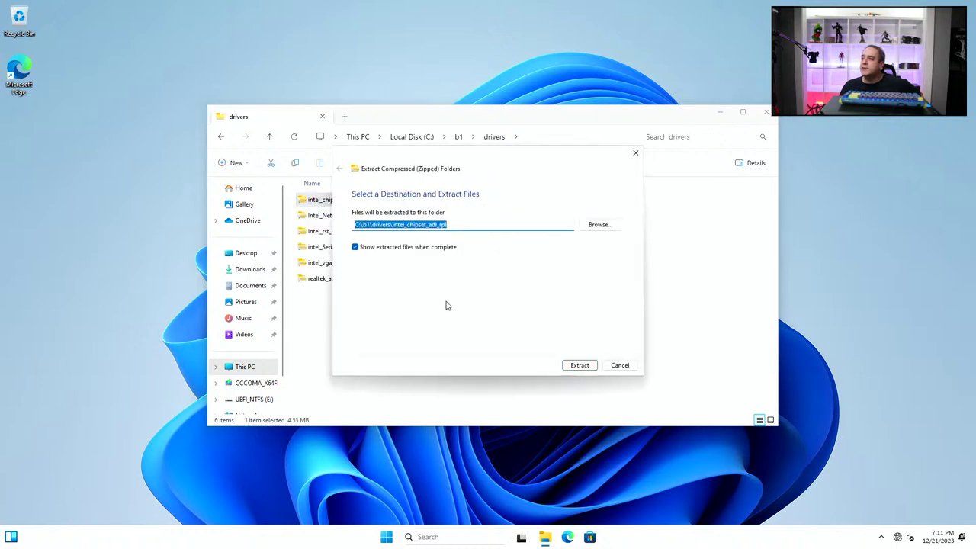
left_click(577, 365)
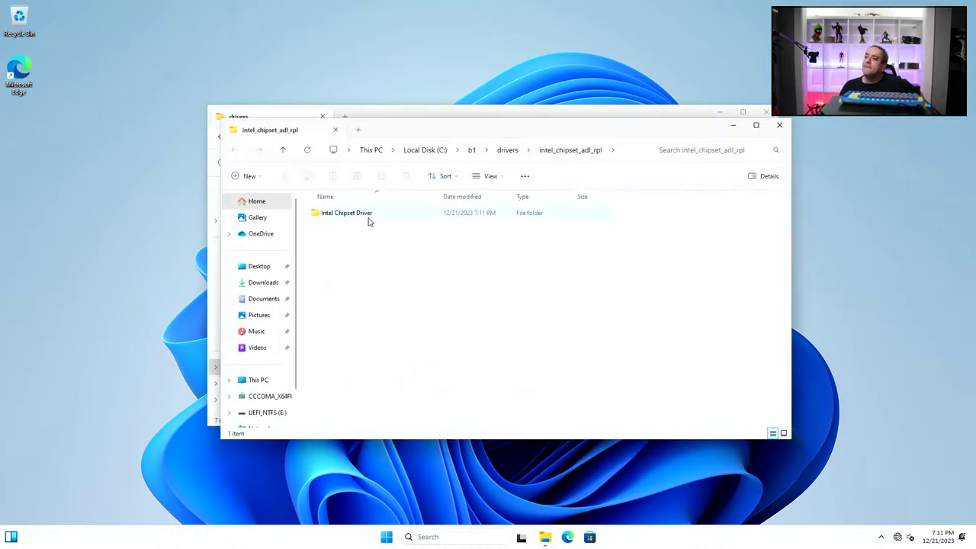
Install the Intel Chipset Device Software with SetupChipset from the extracted Intel Chipset Driver folder, accepting its license and postponing the restart
double_click(368, 218)
double_click(352, 245)
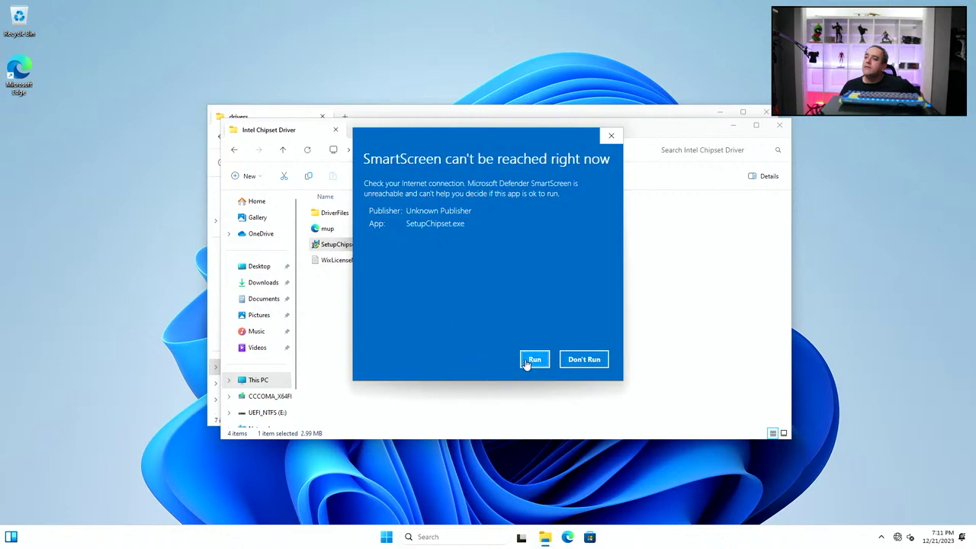
left_click(534, 359)
left_click(444, 357)
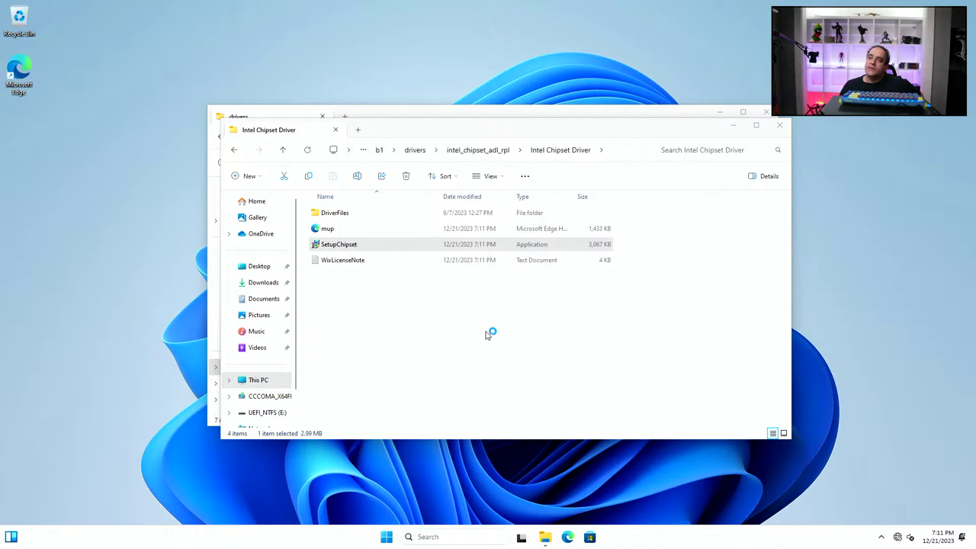
left_click(538, 350)
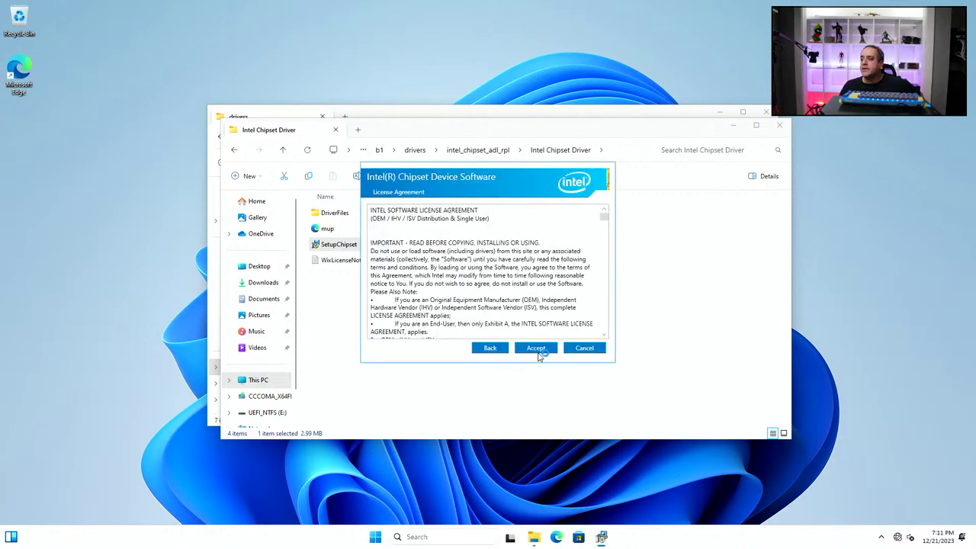
left_click(538, 351)
left_click(536, 352)
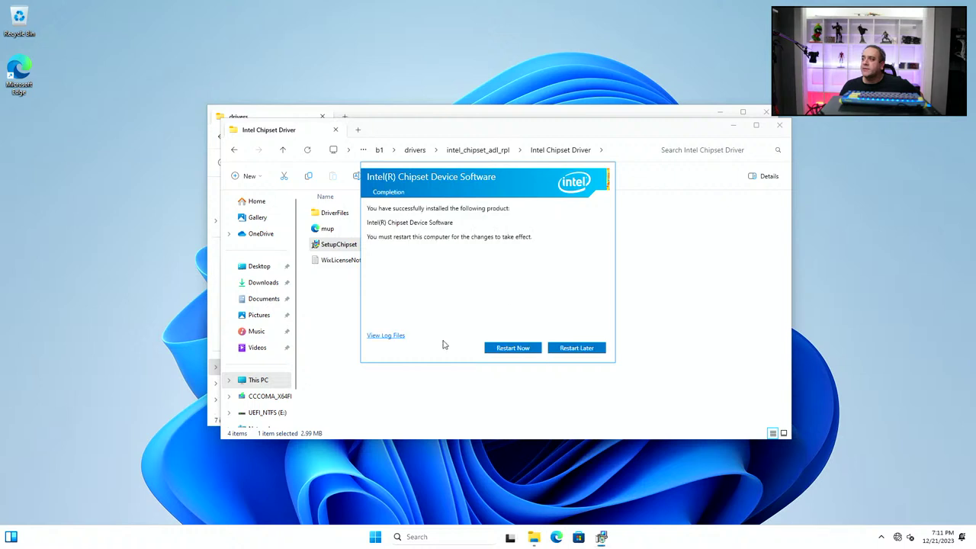
left_click(576, 348)
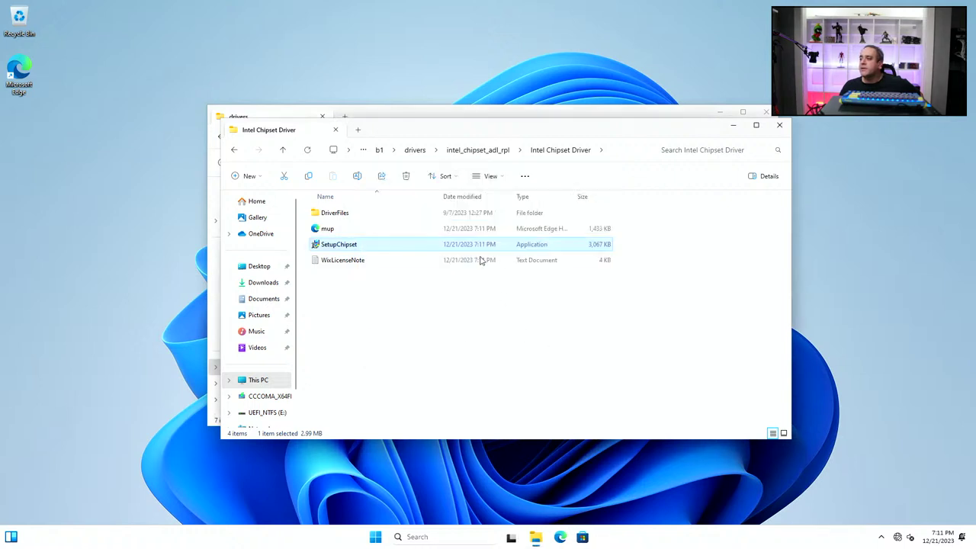
Extract the Intel_Network_WT archive from the drivers folder and open its Intel_Network_Drivers_26.2.0.1 folder
left_click(473, 151)
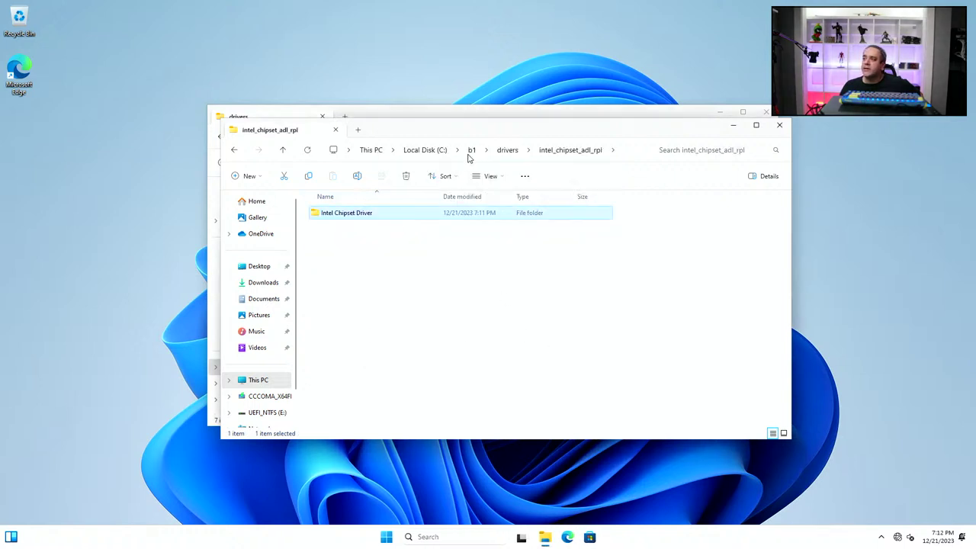
left_click(507, 152)
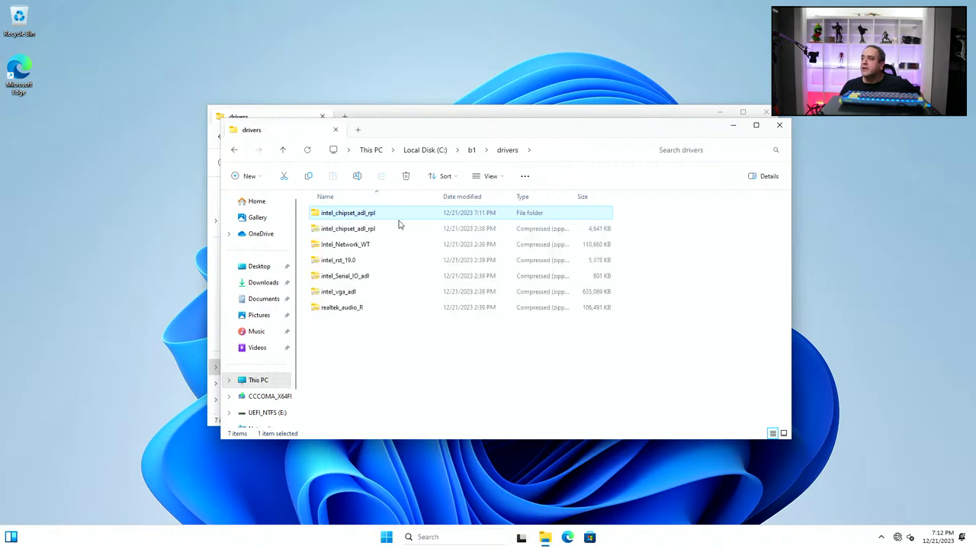
left_click(352, 230)
left_click(352, 246)
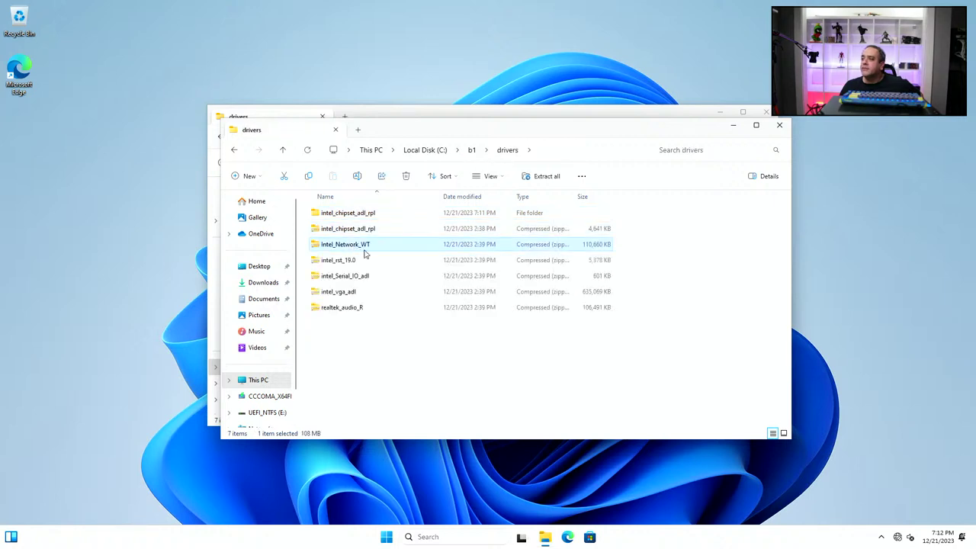
right_click(366, 254)
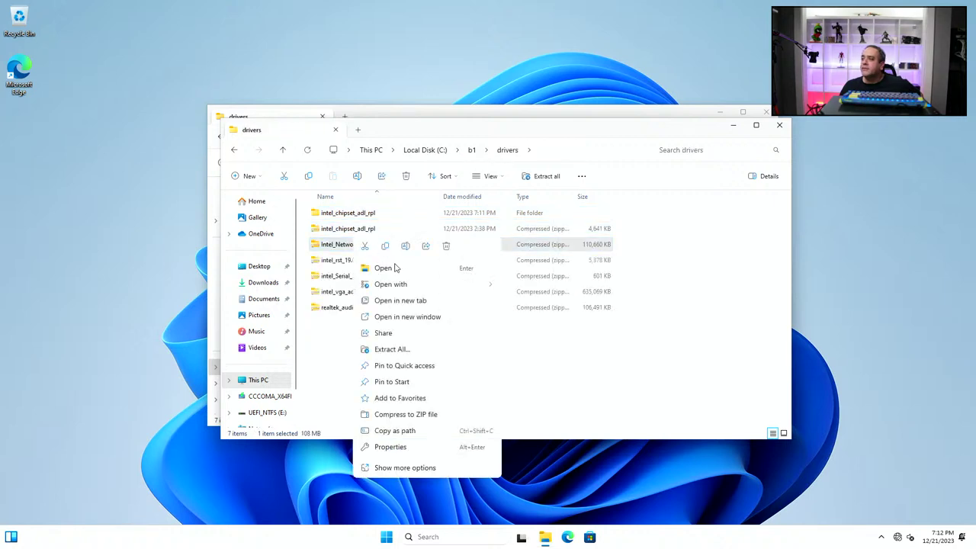
left_click(390, 357)
left_click(578, 367)
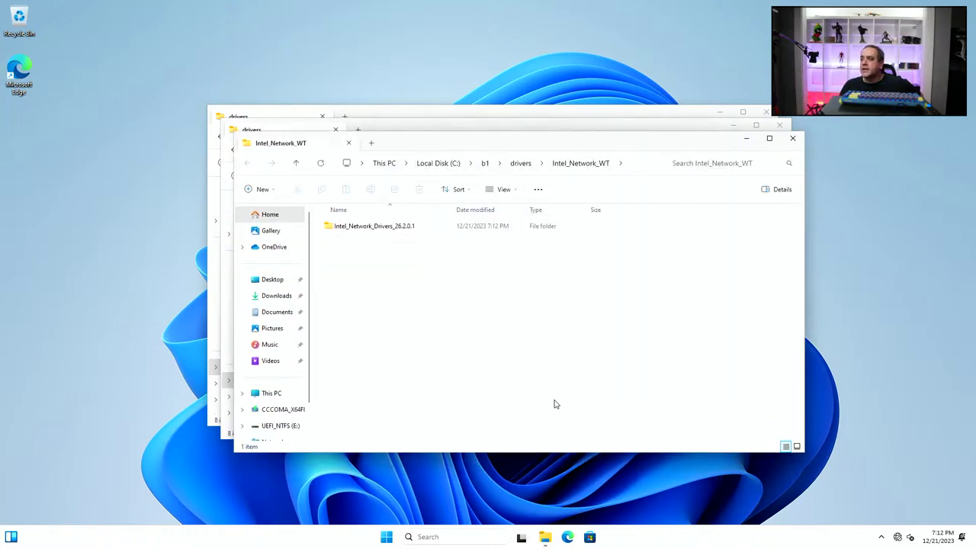
double_click(383, 230)
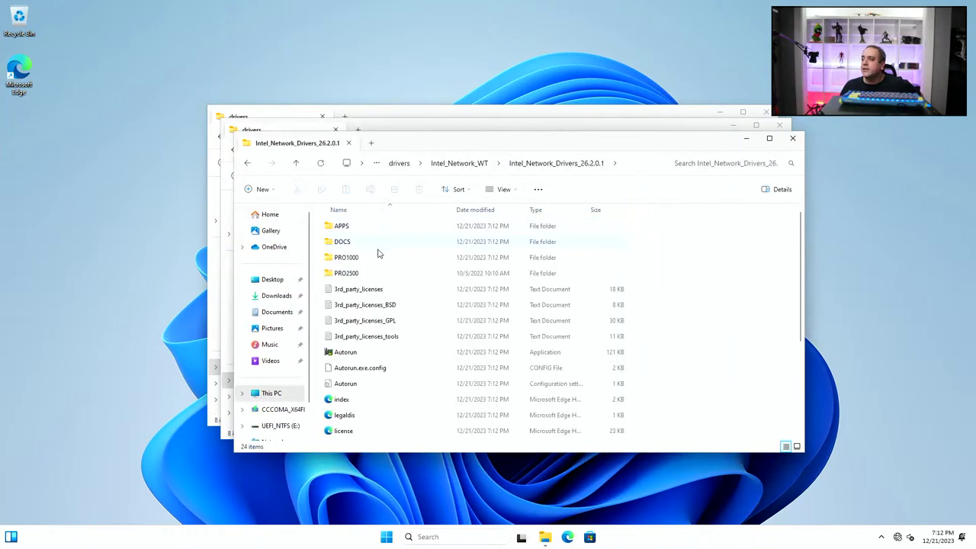
Run Autorun from the Intel_Network_Drivers_26.2.0.1 folder and start its driver and software installation, allowing it to make changes to the device
scroll(393, 374, "down", 2)
scroll(367, 335, "down", 1)
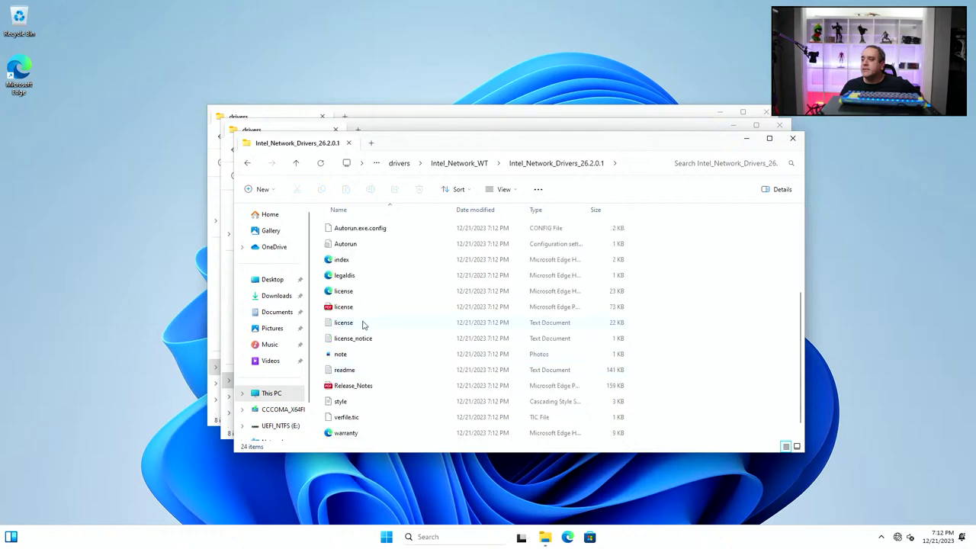
scroll(374, 317, "up", 3)
double_click(348, 304)
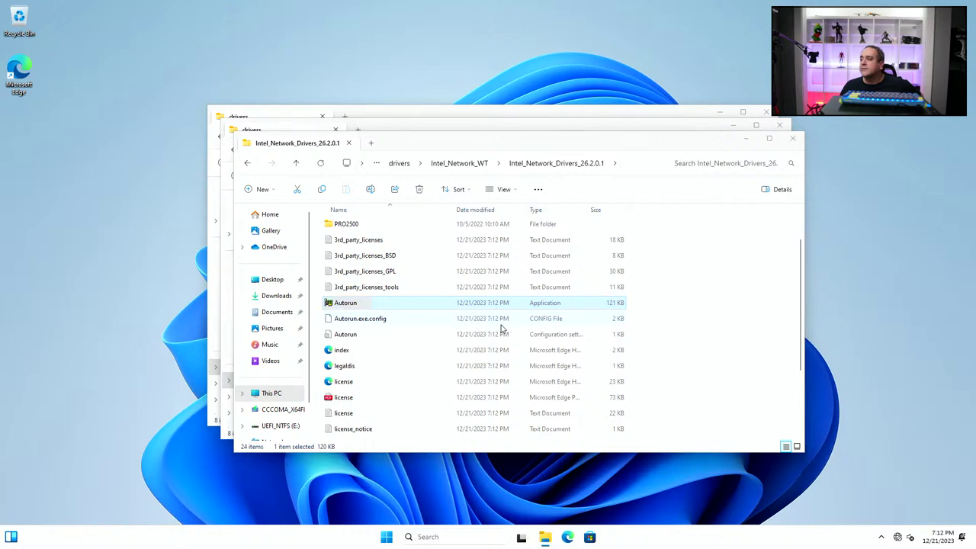
left_click(193, 132)
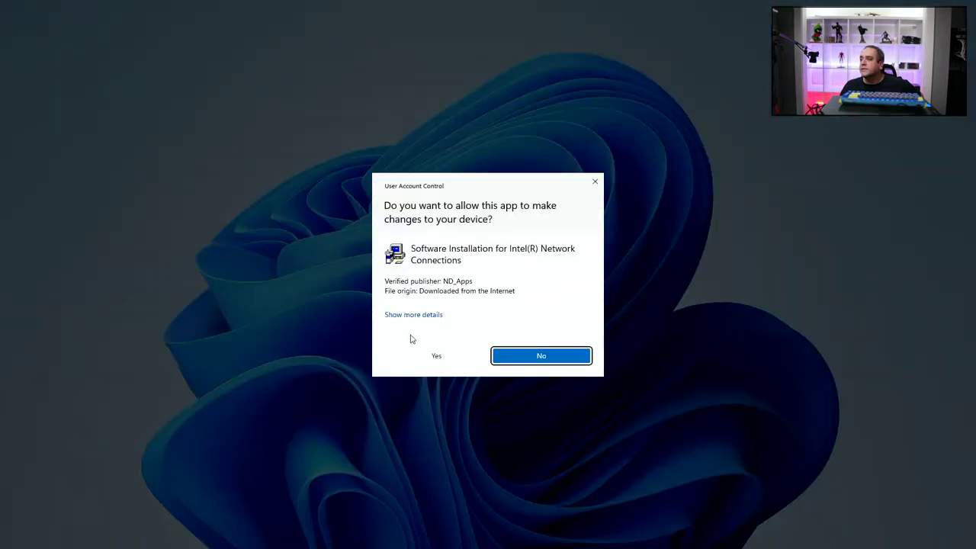
left_click(541, 353)
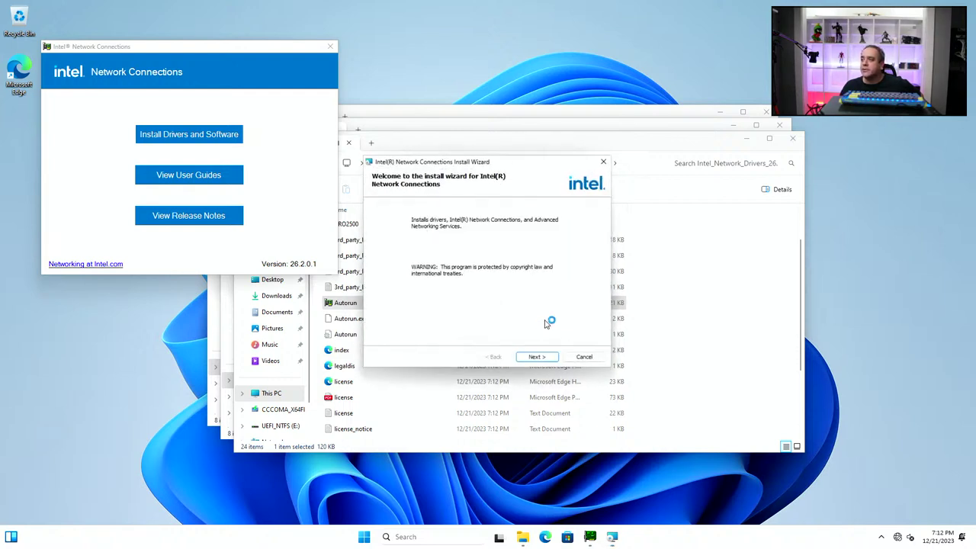
Install the Intel Network Connections drivers with the install wizard, accepting the license agreement, and close the Network Connections launcher when done
left_click(539, 360)
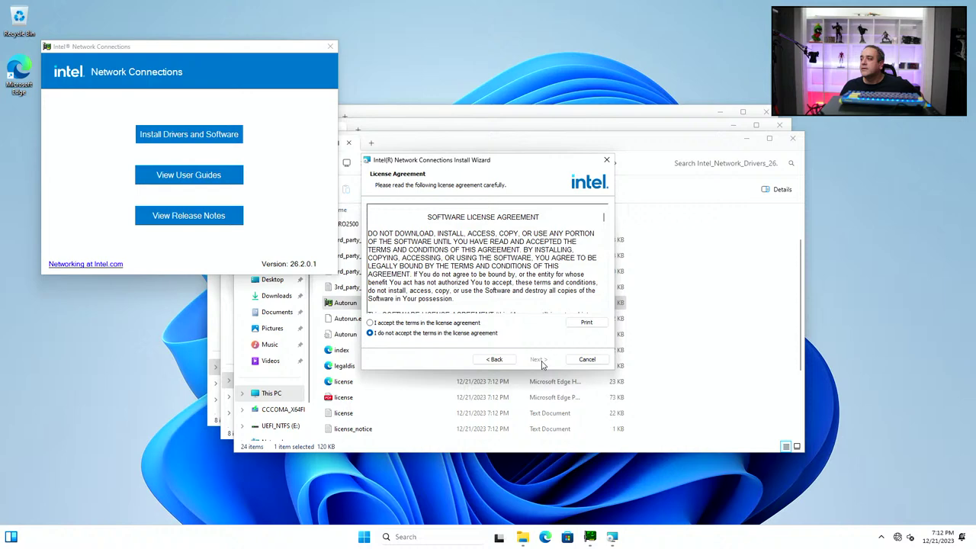
left_click(457, 323)
left_click(538, 359)
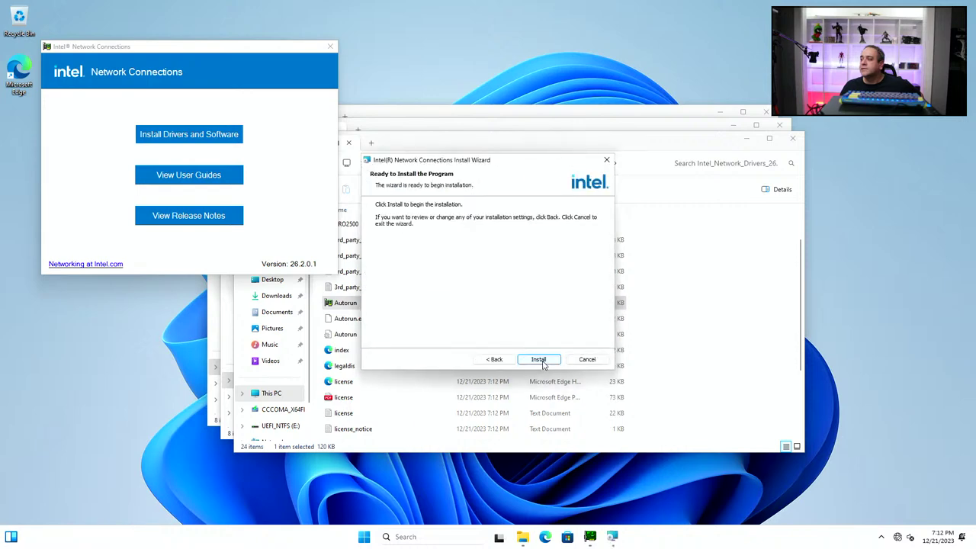
left_click(542, 361)
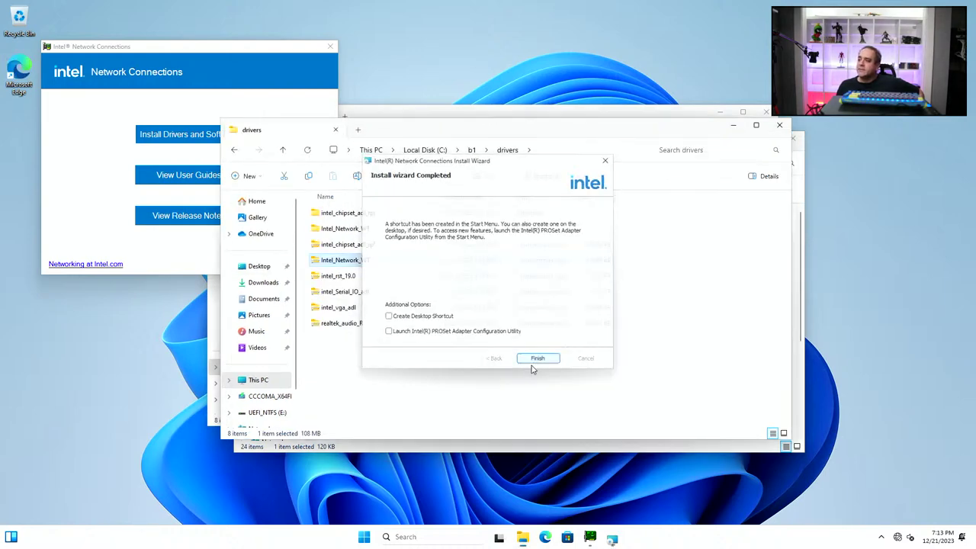
left_click(544, 363)
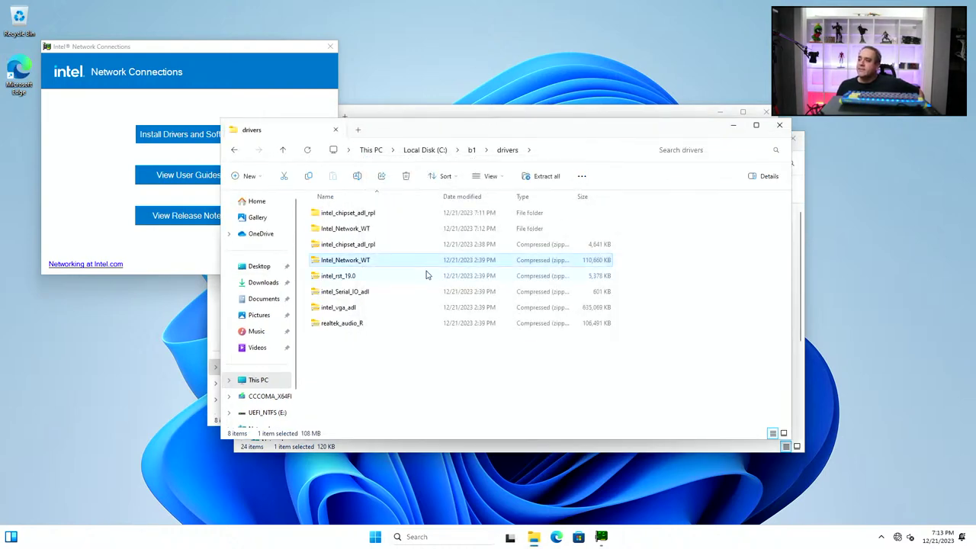
left_click(330, 47)
Extract the intel_rst_19.0 archive into C:\b1\drivers\intel_rst_19.0
left_click(372, 279)
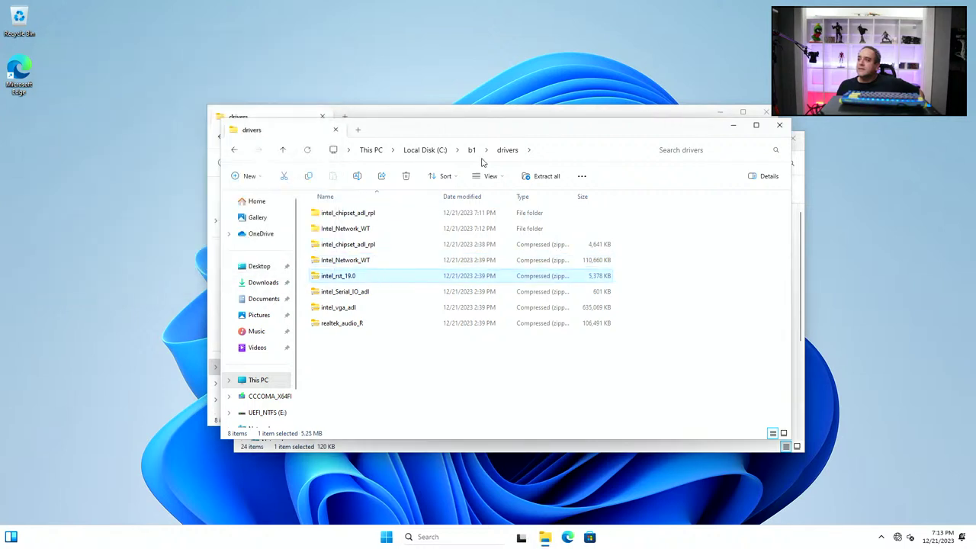
left_click(543, 176)
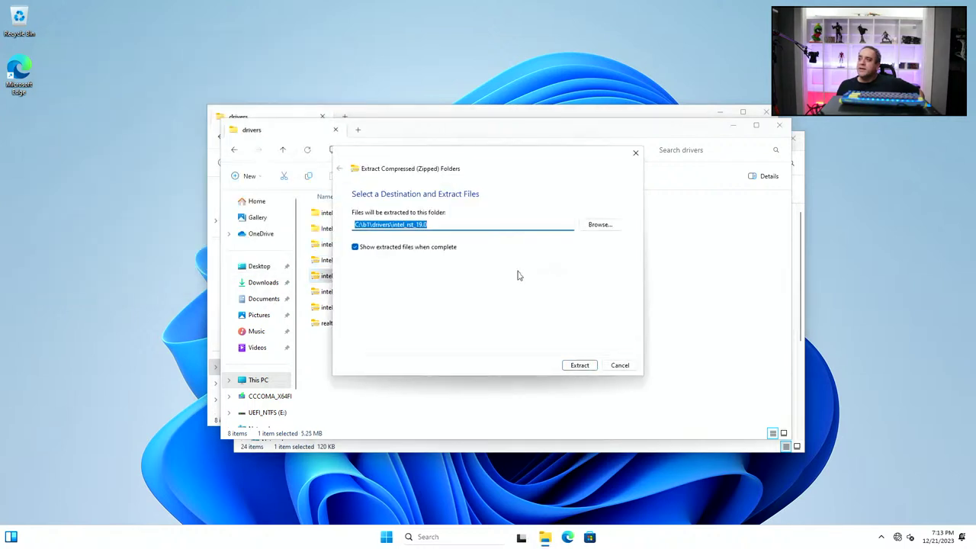
left_click(579, 366)
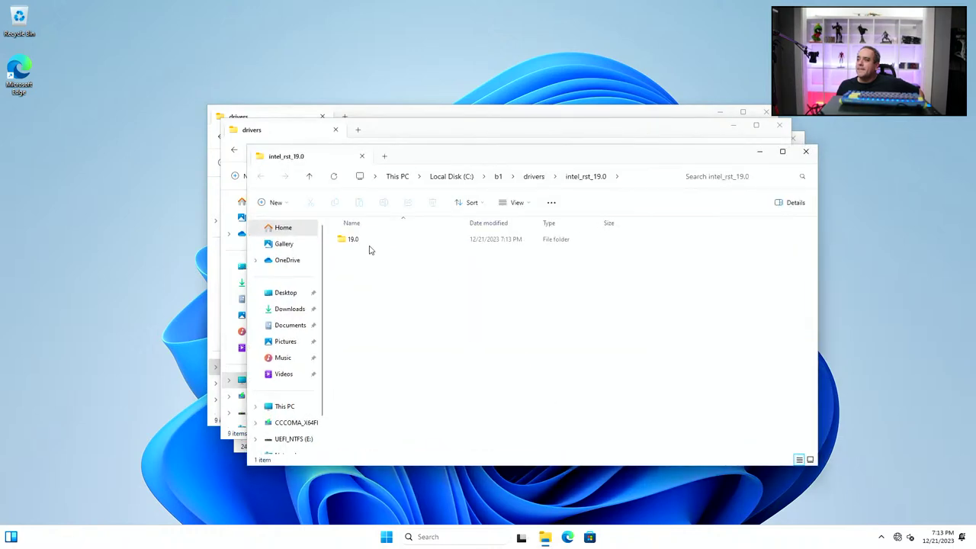
Try to install Intel Rapid Storage Technology with SetupRST from the extracted 19.0 folder, then quit the setup
double_click(364, 241)
double_click(364, 256)
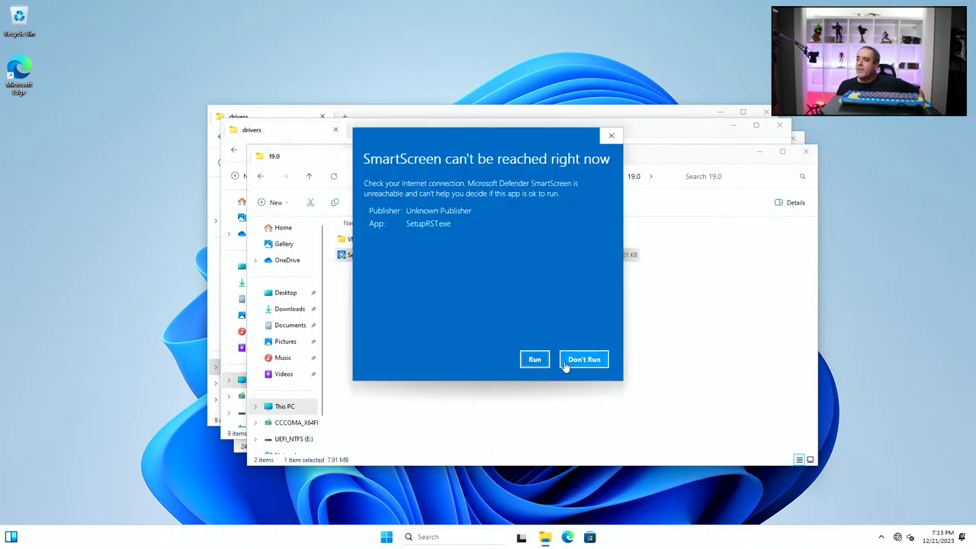
left_click(535, 359)
left_click(455, 357)
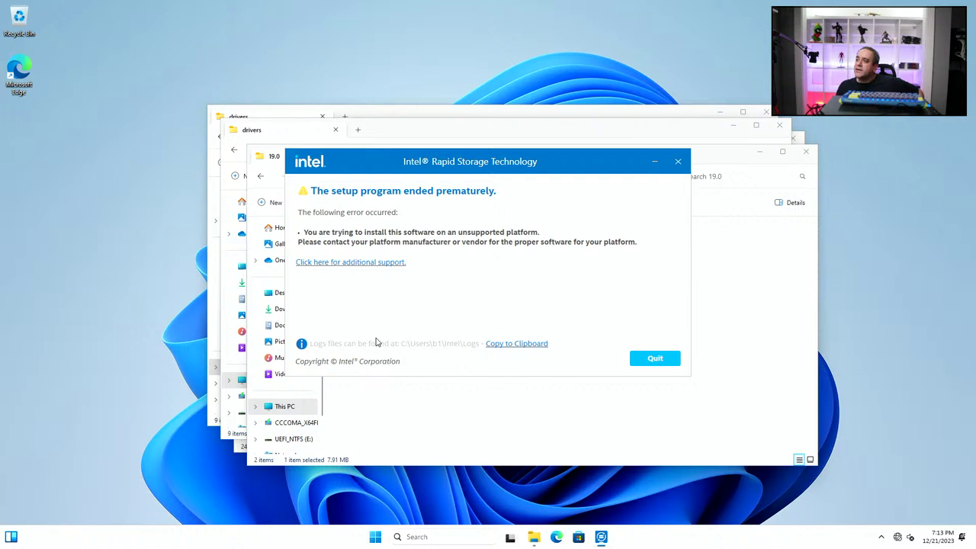
left_click(644, 359)
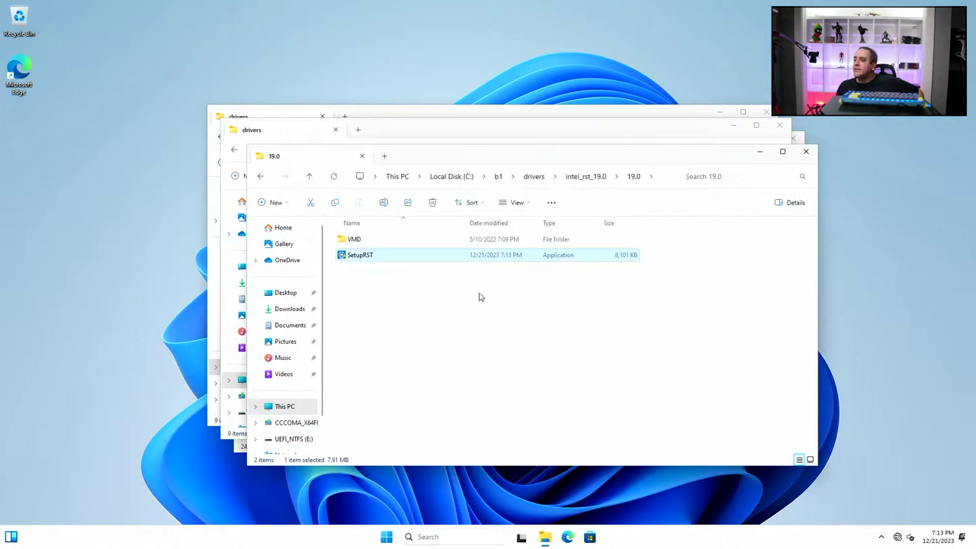
Return to the drivers folder and extract the intel_Serial_IO_adl archive into its own folder there
left_click(539, 181)
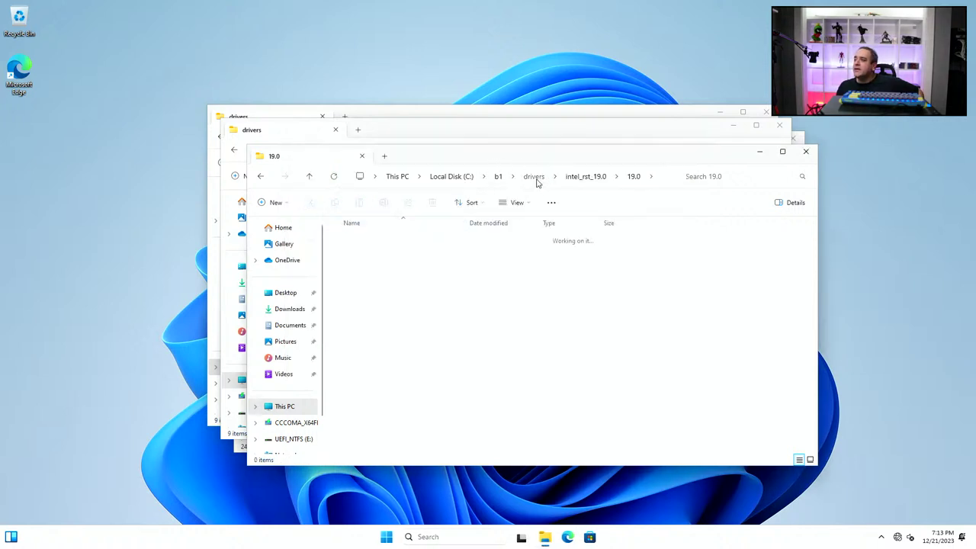
left_click(392, 337)
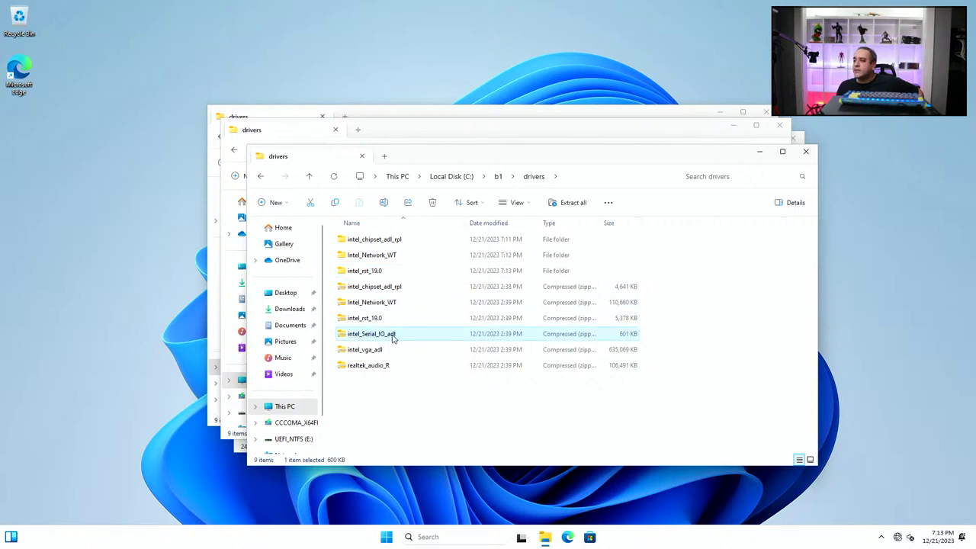
right_click(396, 338)
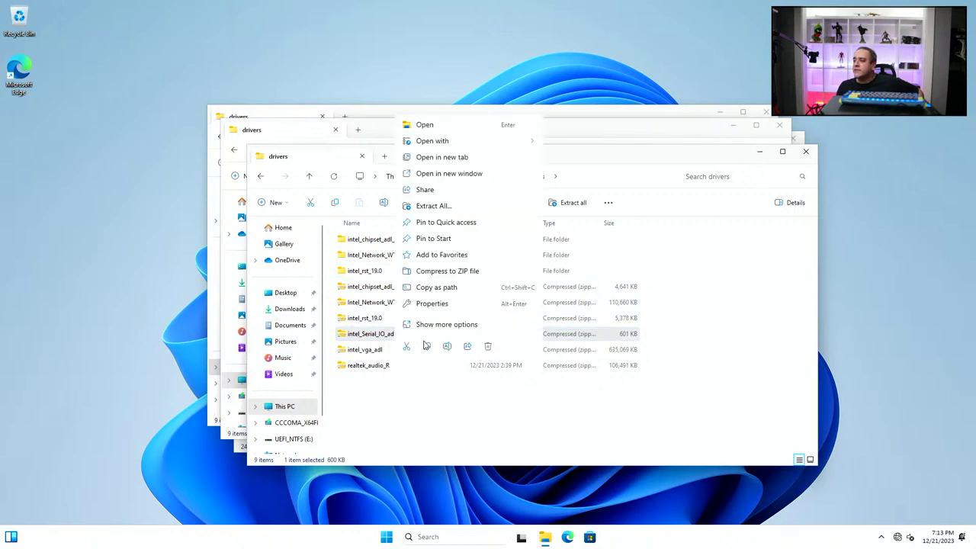
left_click(434, 207)
left_click(572, 366)
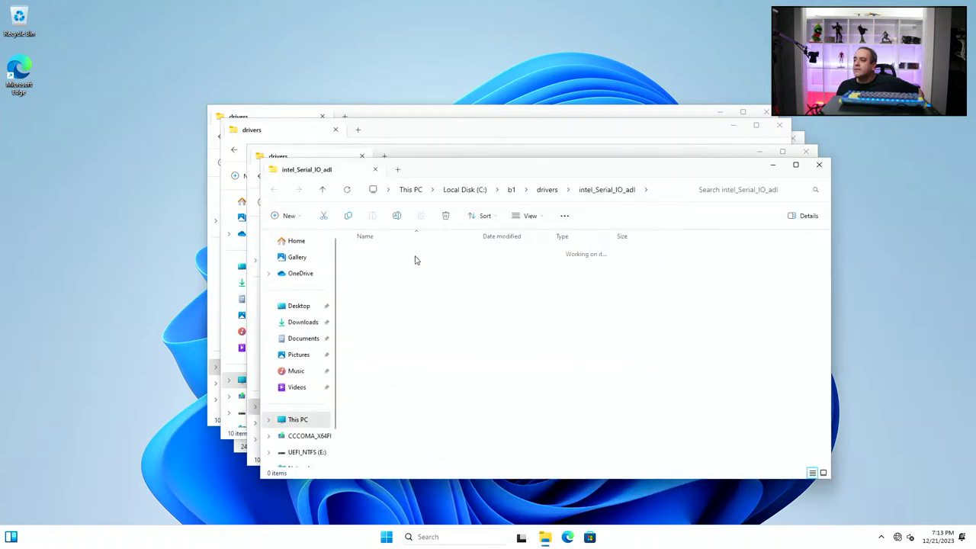
Install the Intel Serial IO drivers with MSI SetupDrv64 from the Intel Serial IO Drivers folder, and close the installer and that folder
double_click(415, 260)
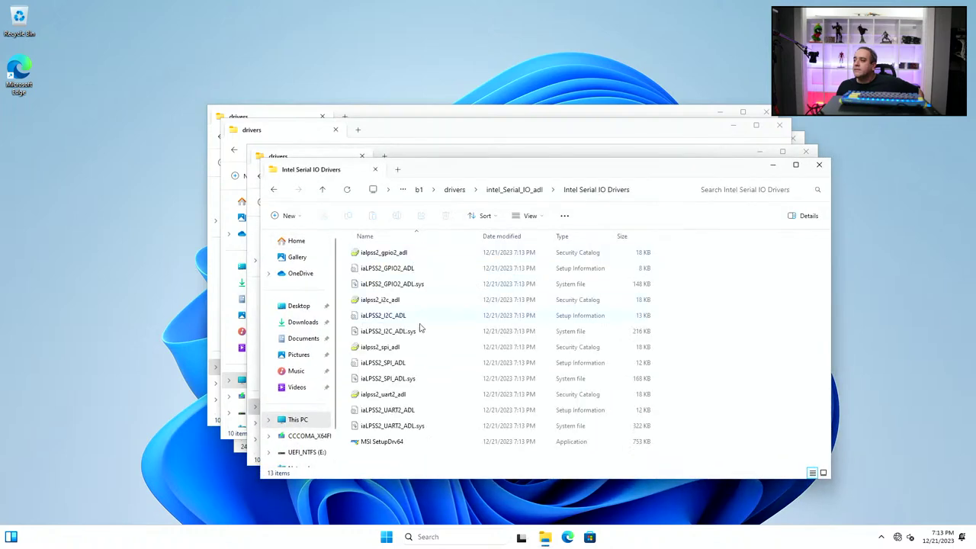
double_click(380, 444)
left_click(522, 361)
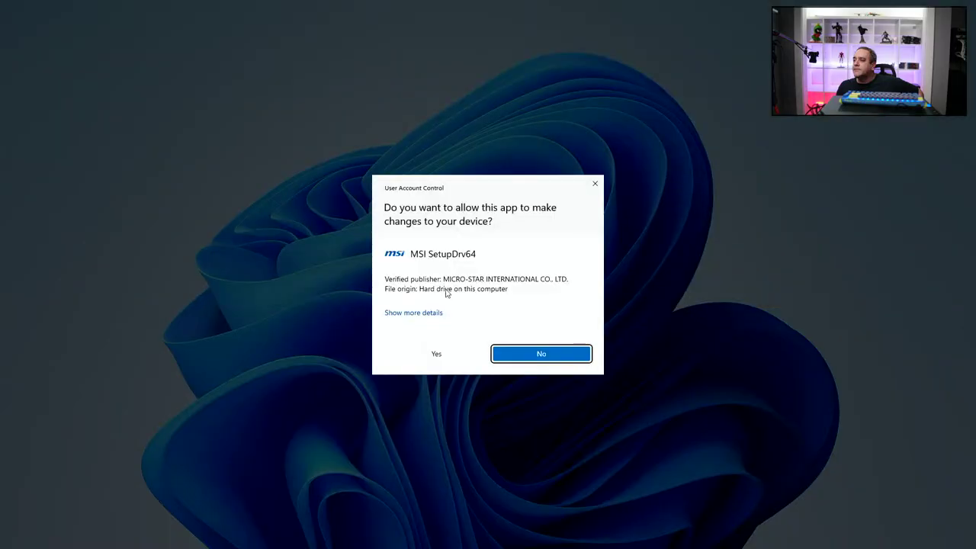
left_click(452, 356)
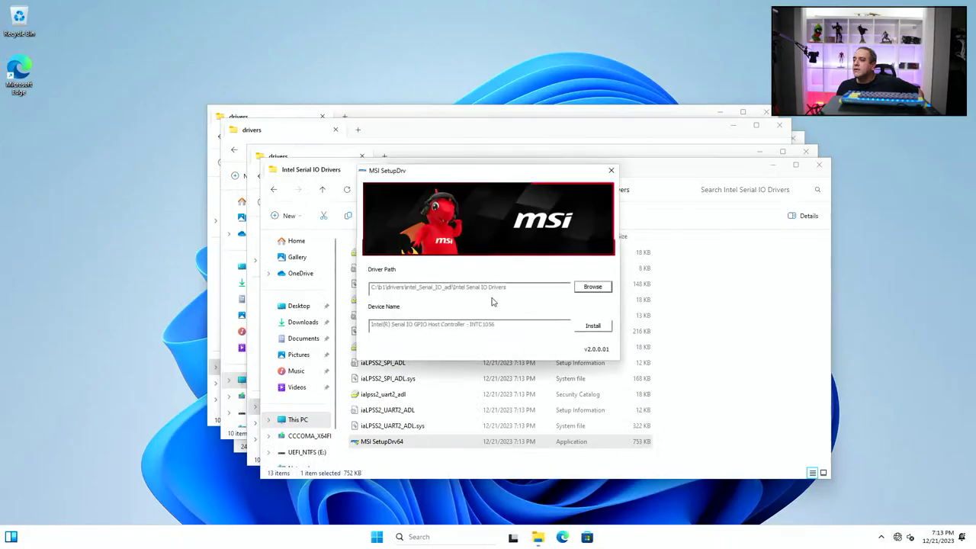
left_click(584, 328)
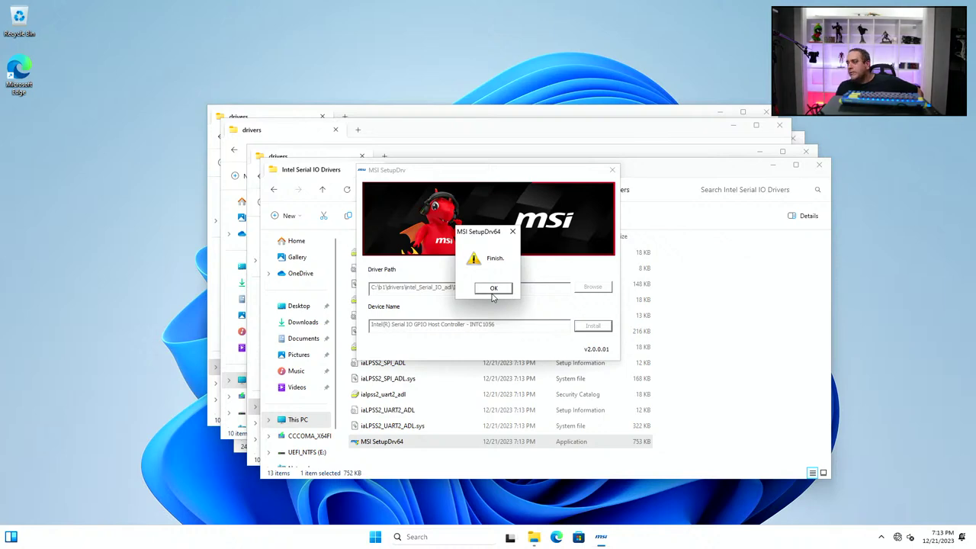
left_click(493, 289)
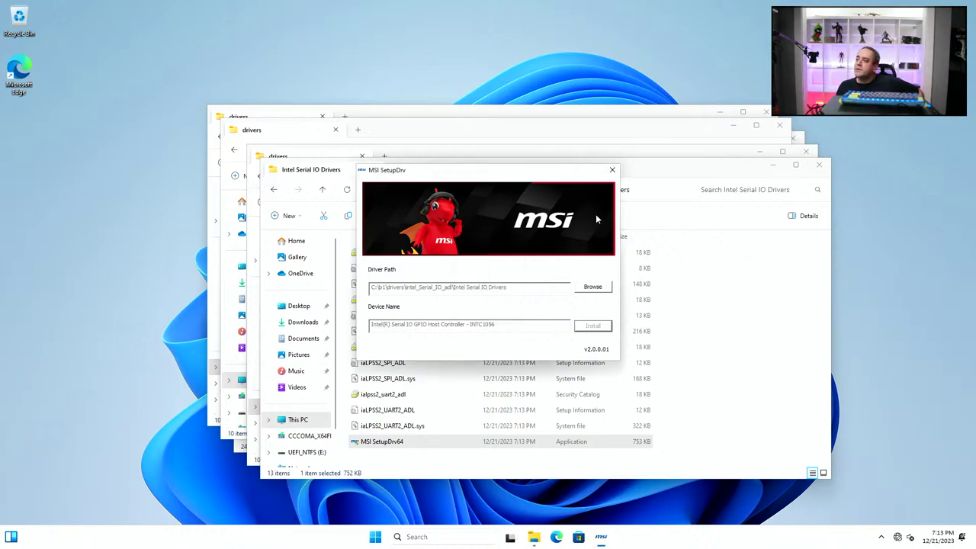
left_click(612, 170)
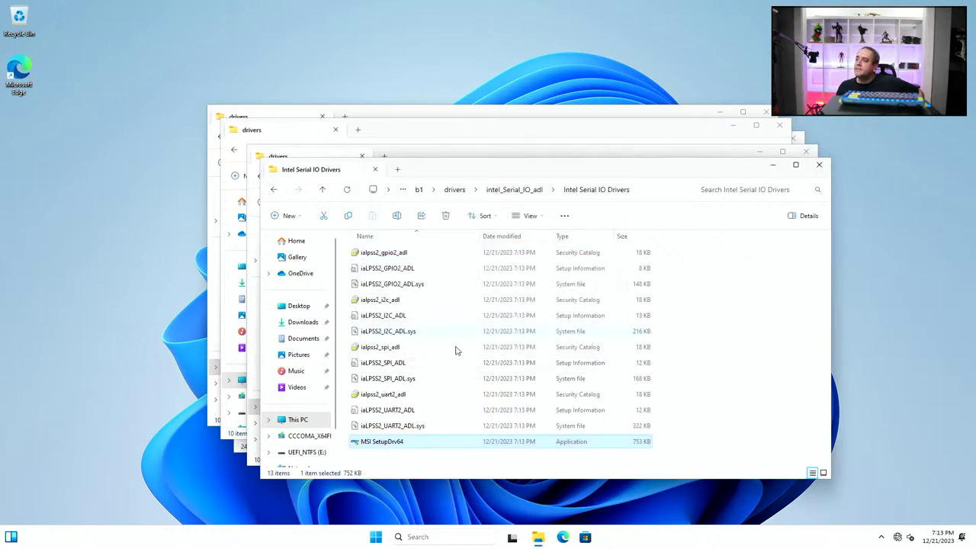
left_click(376, 169)
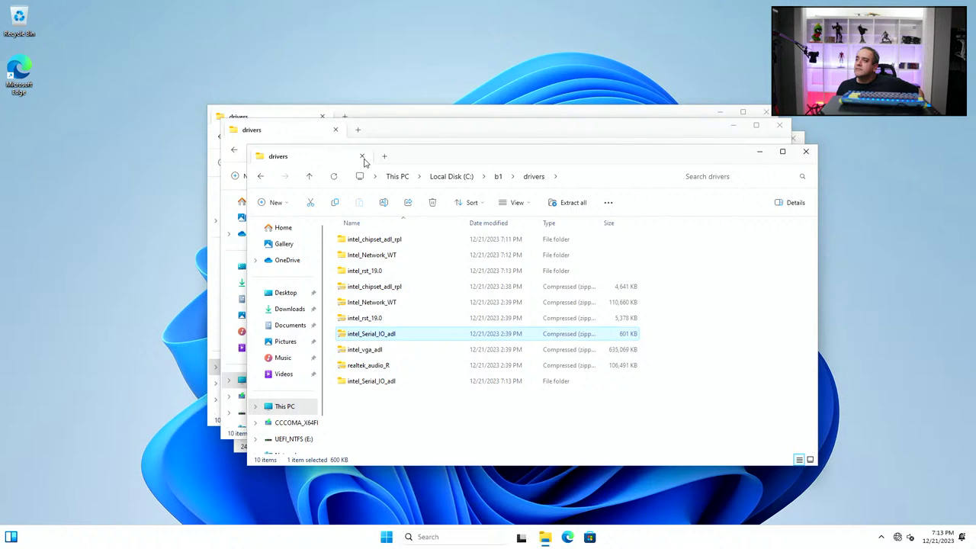
Extract the intel_vga_adl archive from the drivers folder into C:\b1\drivers\intel_vga_adl
left_click(364, 350)
right_click(363, 351)
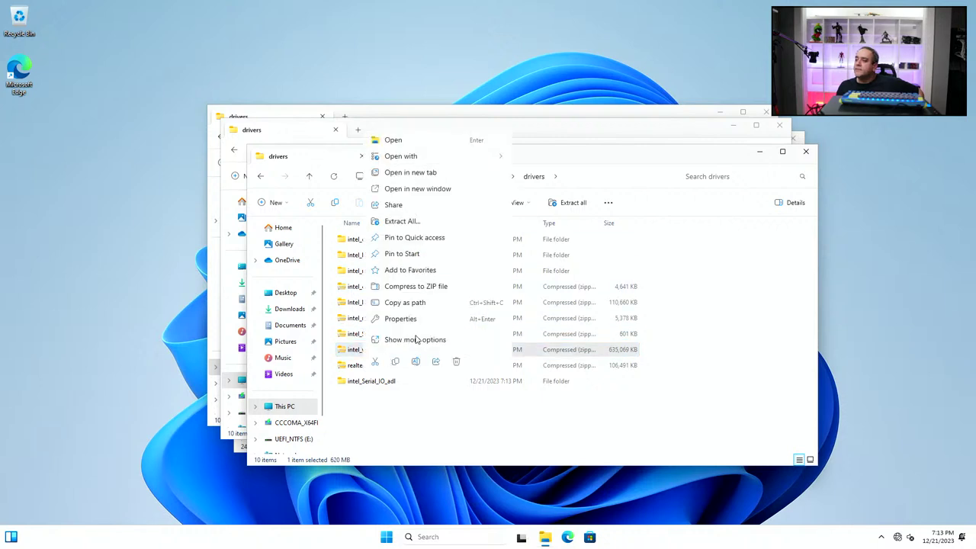
left_click(404, 222)
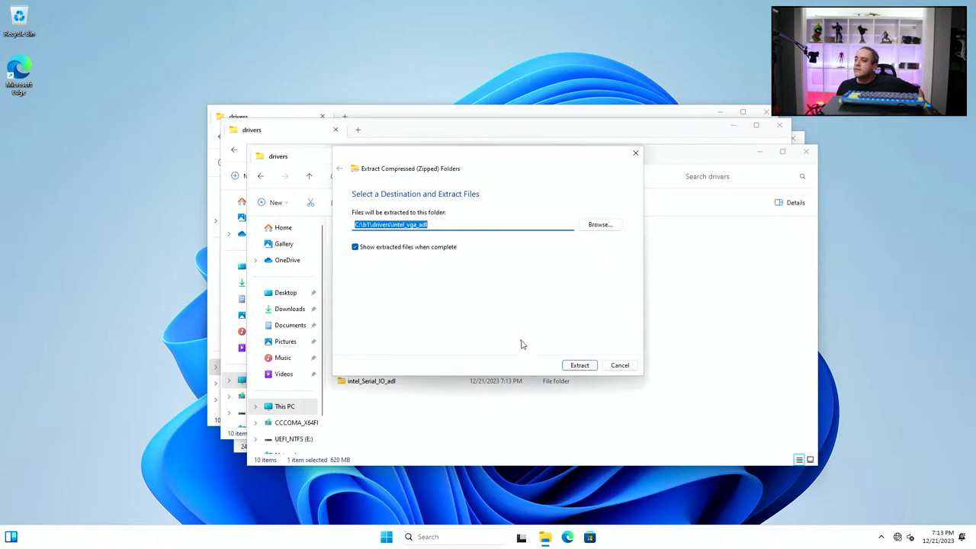
left_click(580, 366)
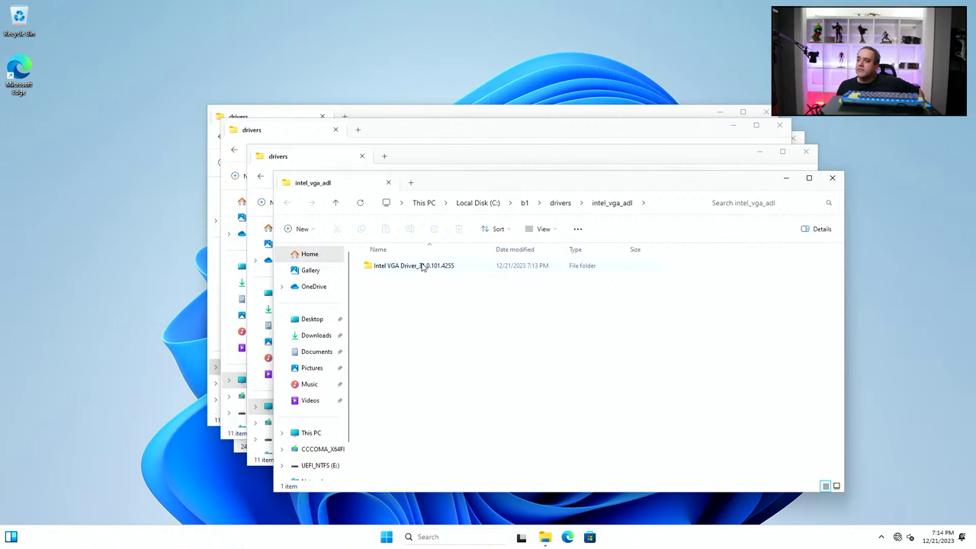
Start the Intel graphics driver installation with Installer from the Intel VGA Driver_31.0.101.4255 folder, accepting its license, and switch back to that folder
double_click(422, 266)
double_click(404, 299)
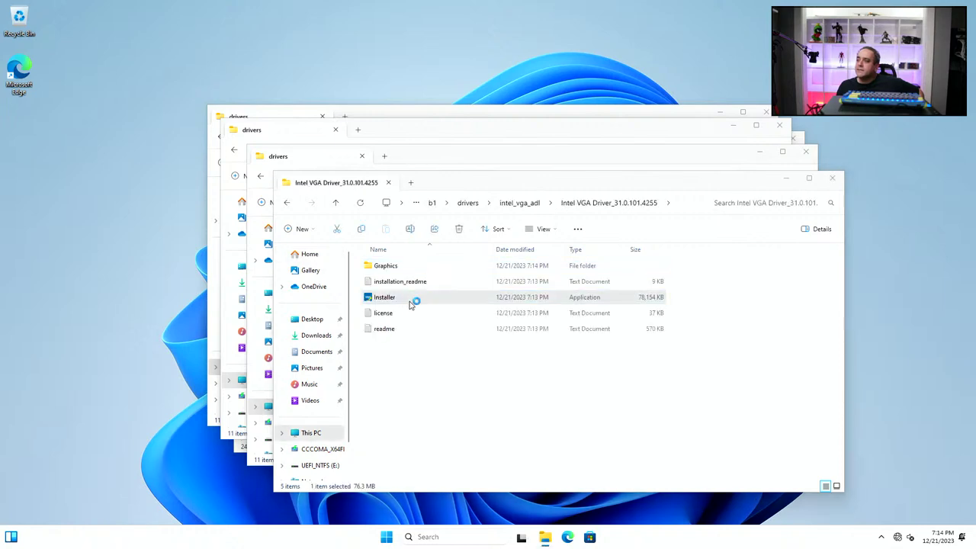
left_click(533, 359)
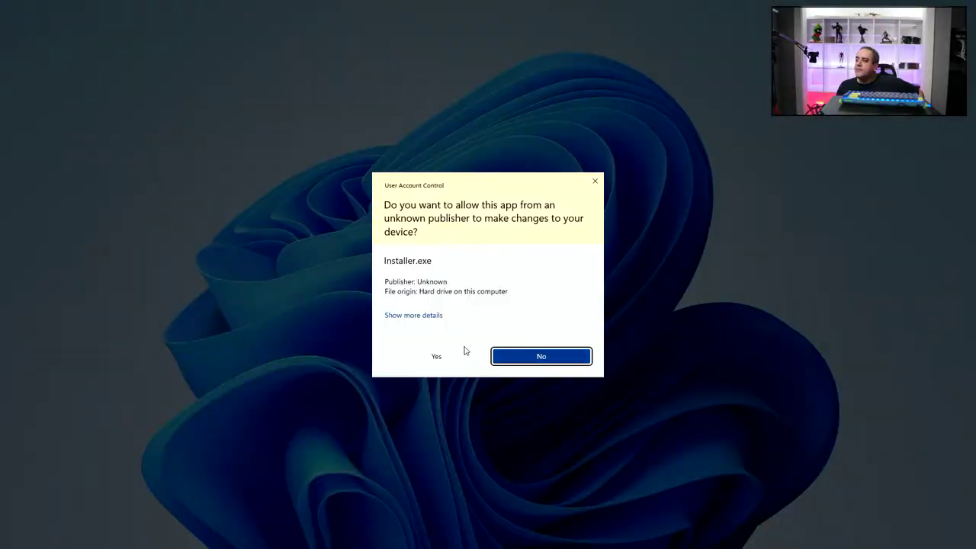
left_click(495, 352)
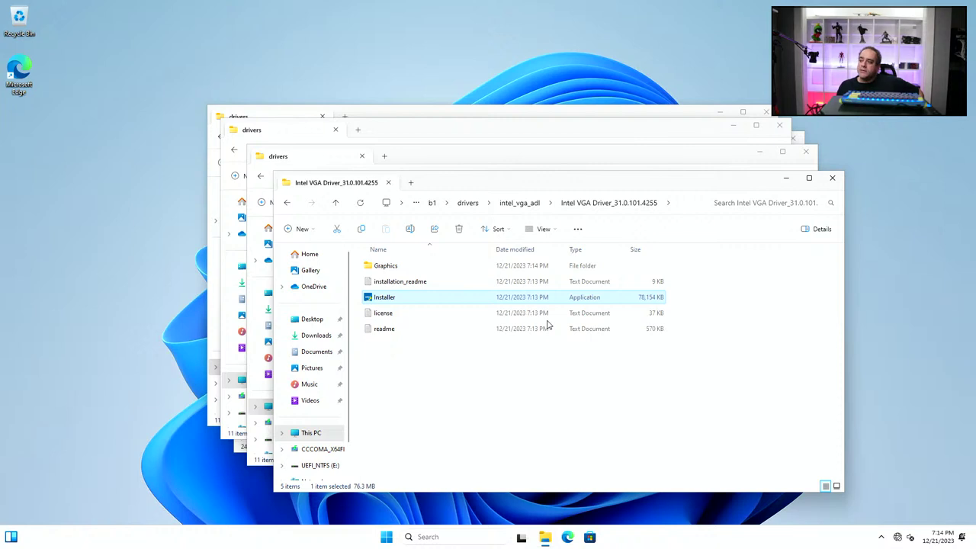
left_click(611, 392)
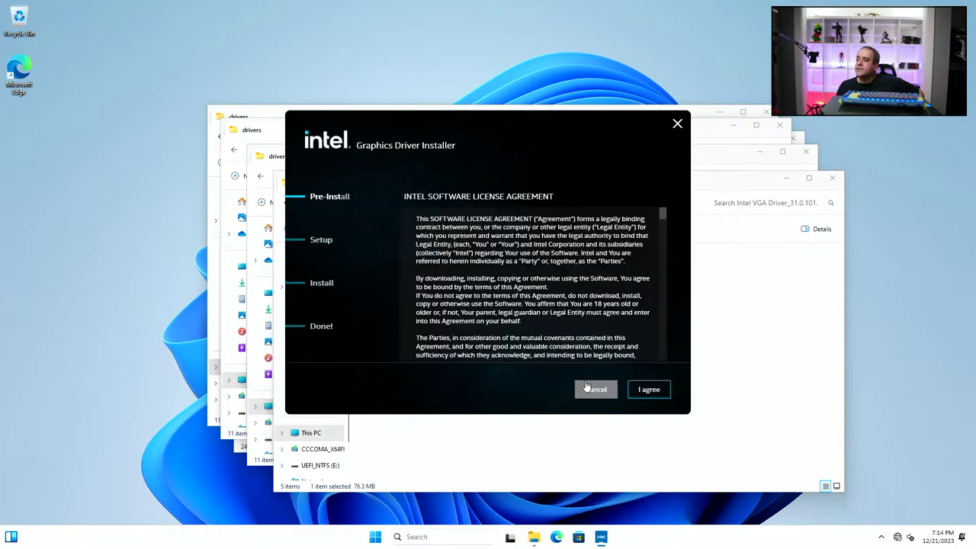
left_click(633, 389)
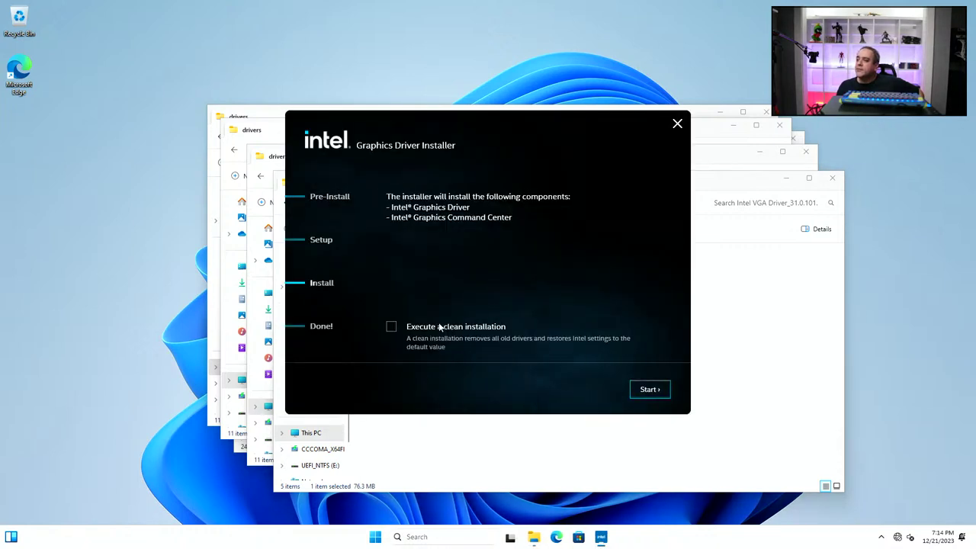
left_click(628, 388)
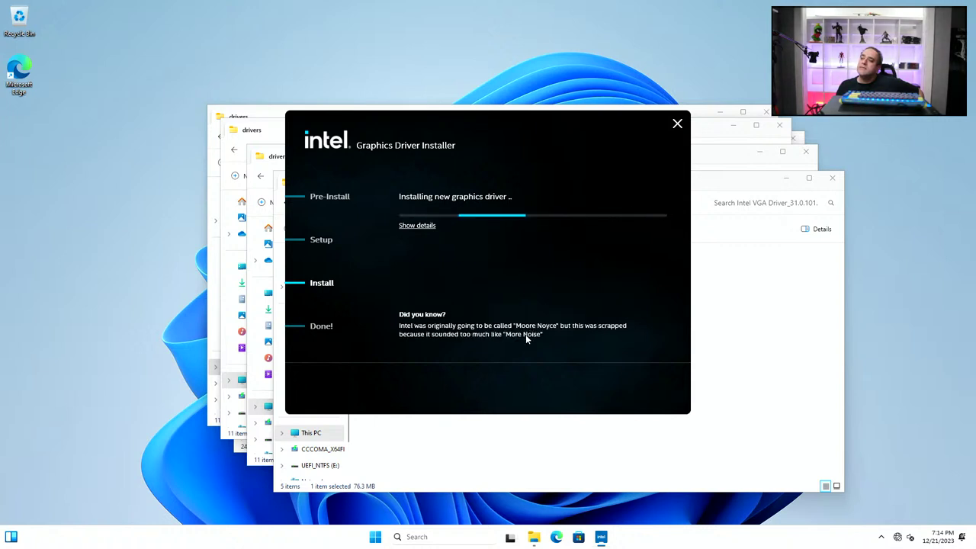
left_click(725, 192)
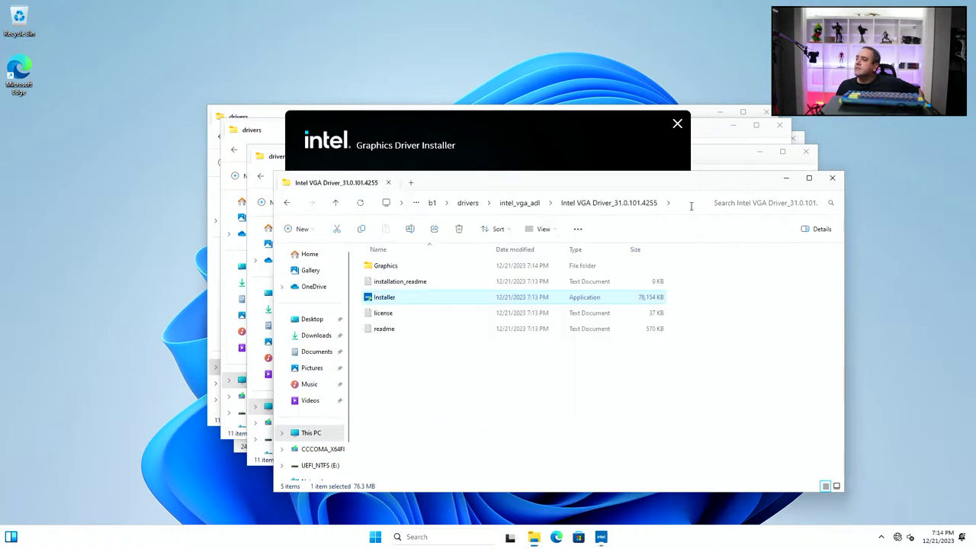
Return to the drivers folder and extract the realtek_audio_R archive into C:\b1\drivers\realtek_audio_R, checking the Intel graphics installation meanwhile
left_click(467, 203)
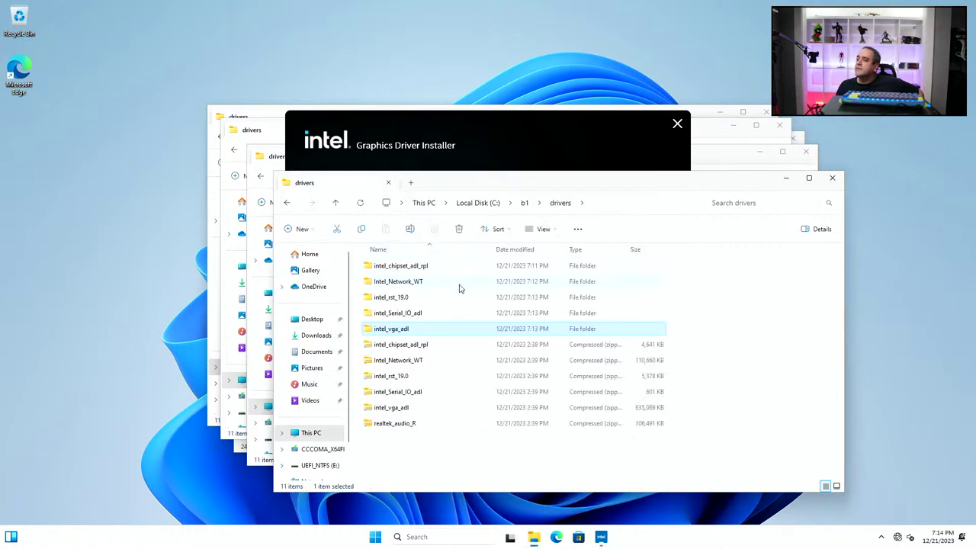
left_click(406, 426)
right_click(406, 425)
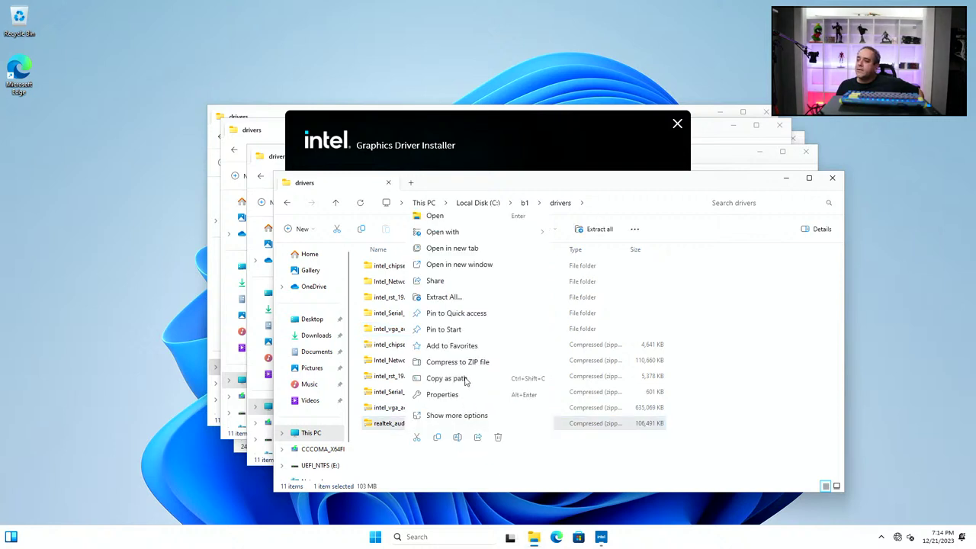
left_click(430, 297)
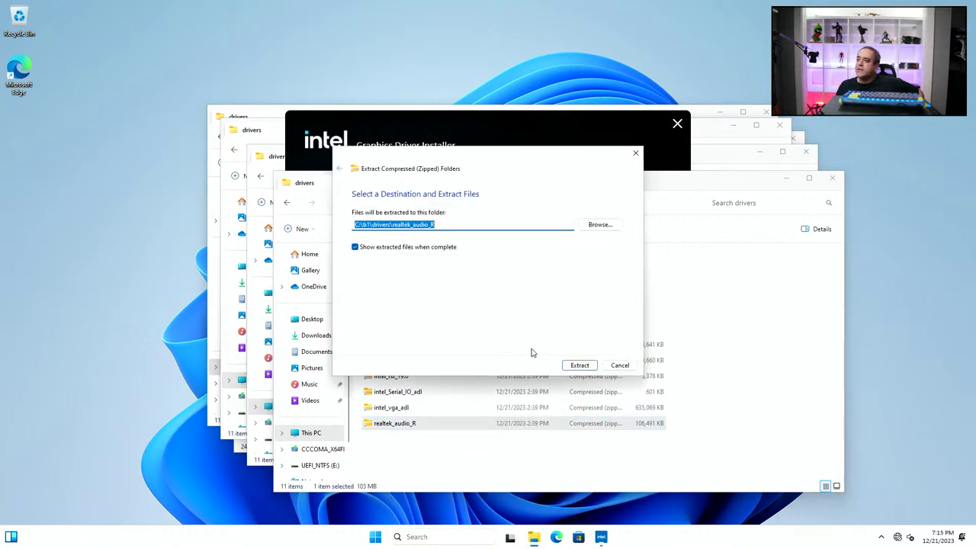
left_click(579, 366)
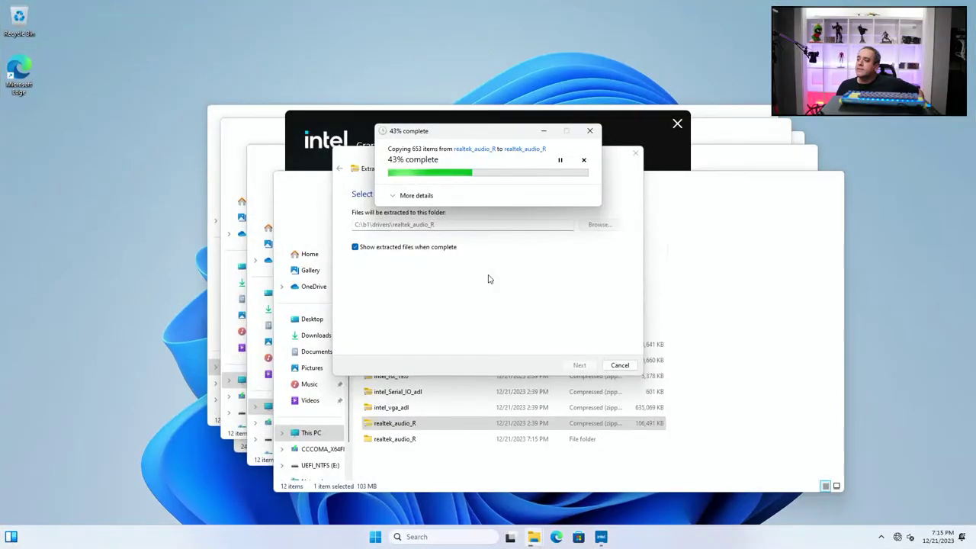
left_click(650, 127)
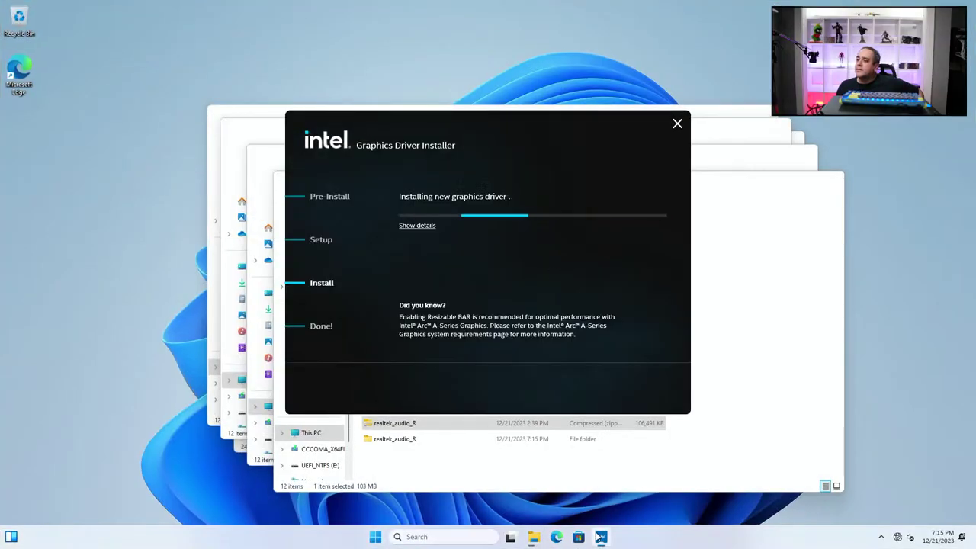
Run setup from the extracted Realtek HD Universal Driver folder despite the SmartScreen warning and start the Realtek audio driver installation
mouse_move(534, 537)
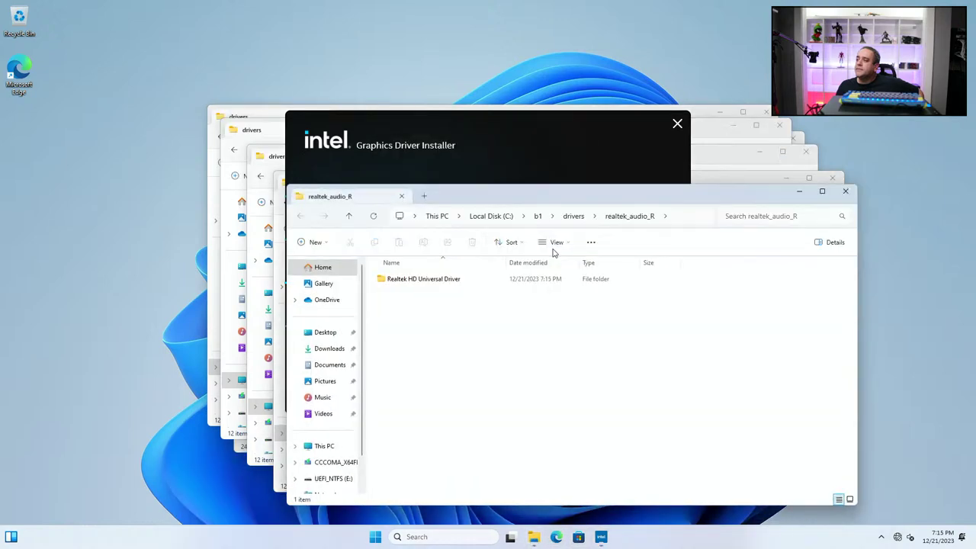
double_click(443, 283)
scroll(432, 450, "down", 2)
scroll(432, 450, "down", 5)
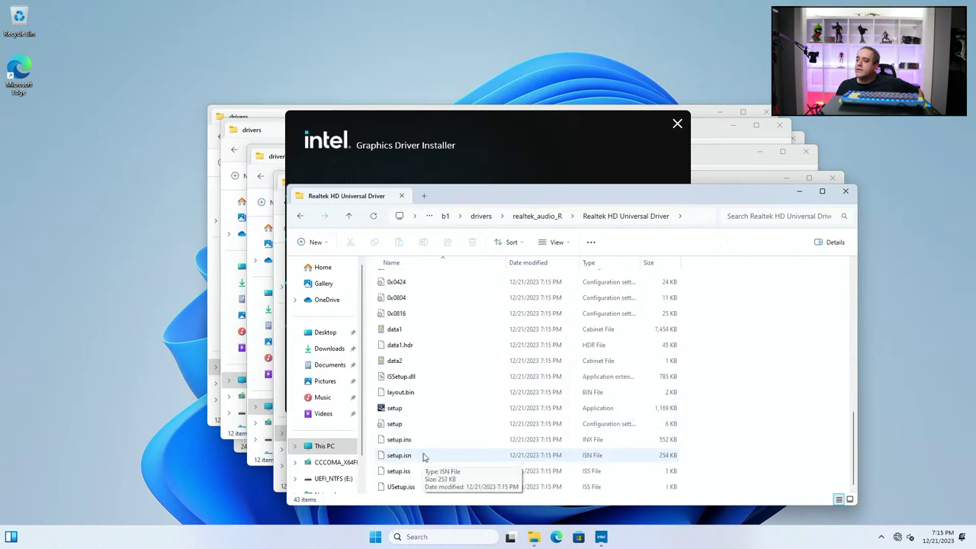
double_click(412, 408)
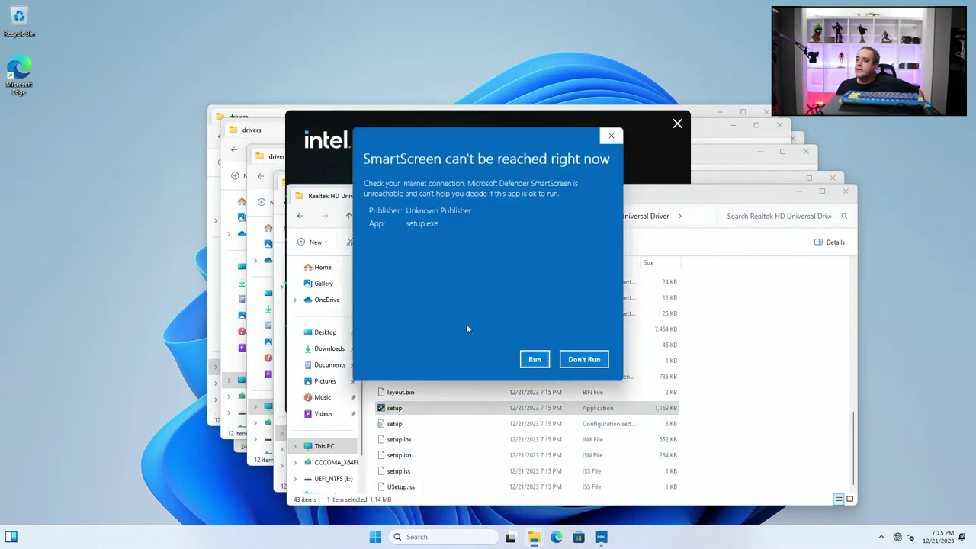
left_click(533, 358)
left_click(461, 363)
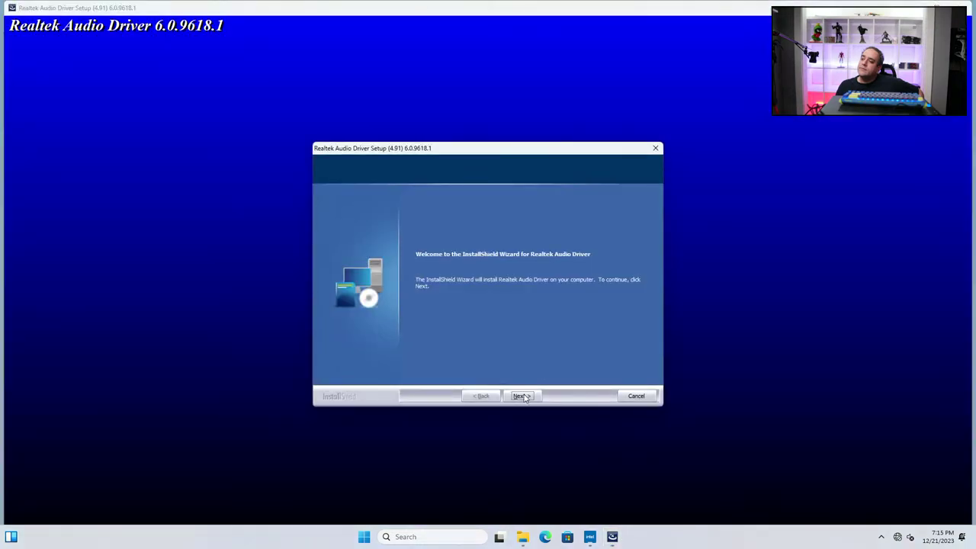
left_click(529, 396)
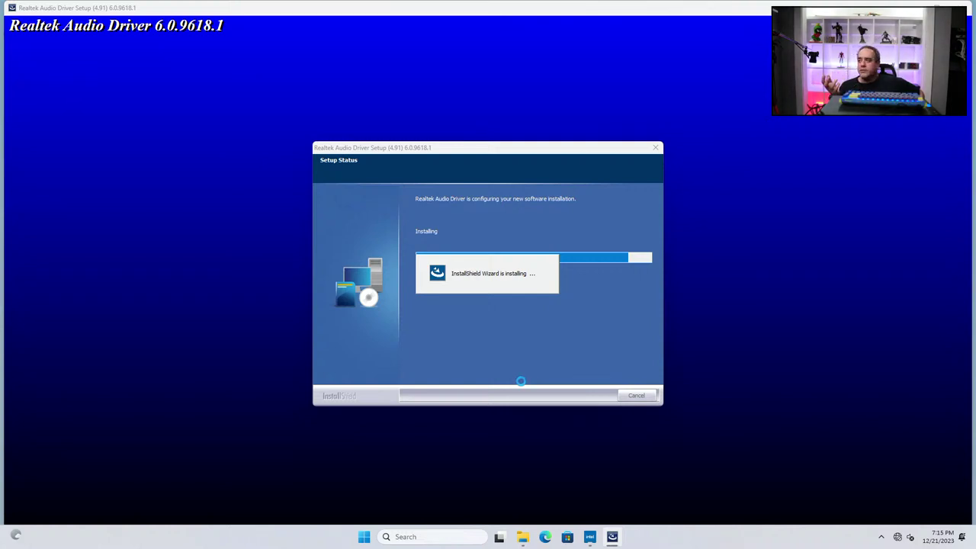
Finish the Intel graphics installer and the Realtek audio setup without restarting the computer
left_click(591, 540)
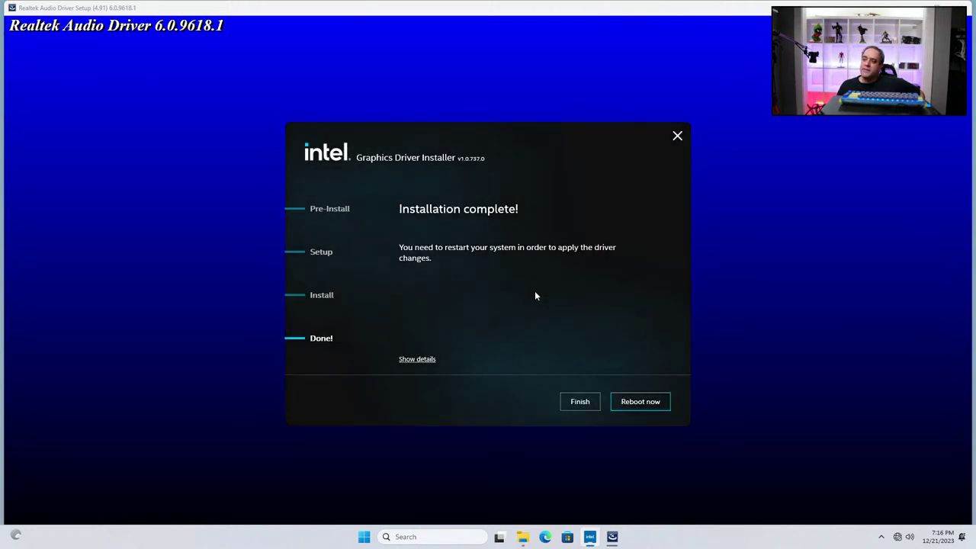
left_click(584, 408)
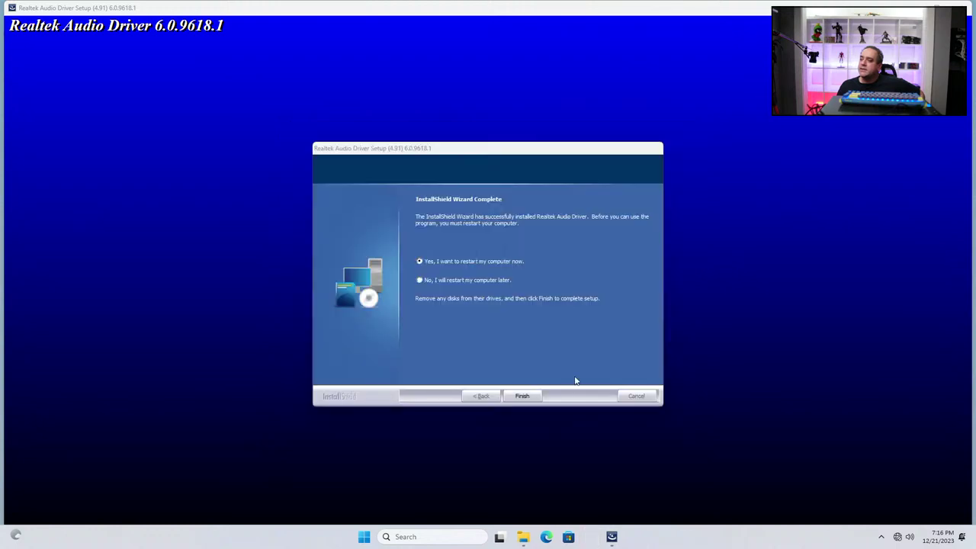
left_click(522, 396)
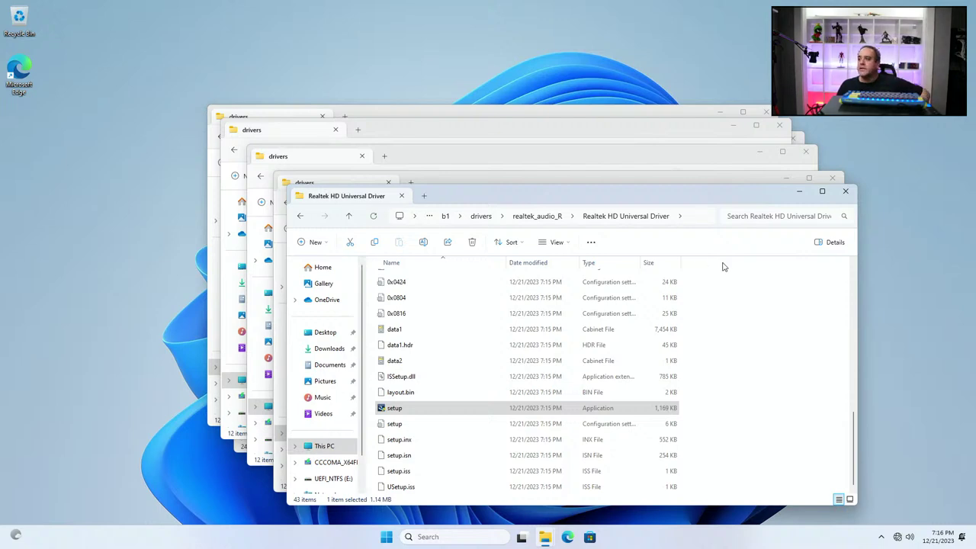
Close the Realtek HD Universal Driver folder and all other open File Explorer windows
left_click(836, 193)
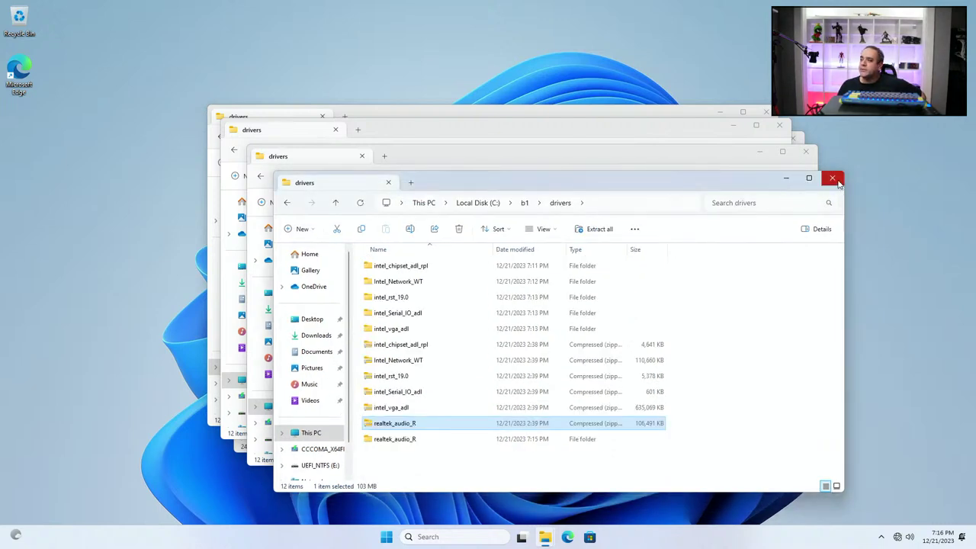
left_click(832, 179)
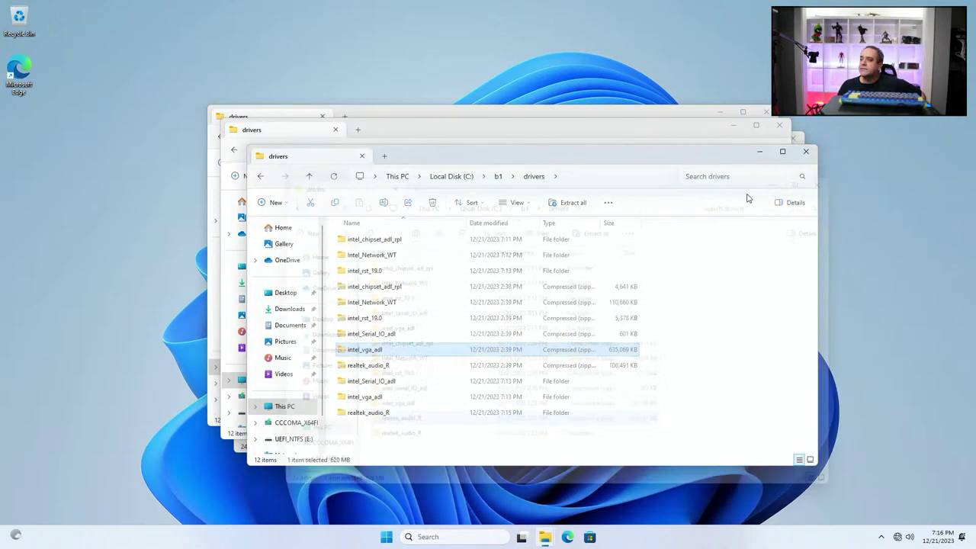
right_click(545, 537)
left_click(528, 508)
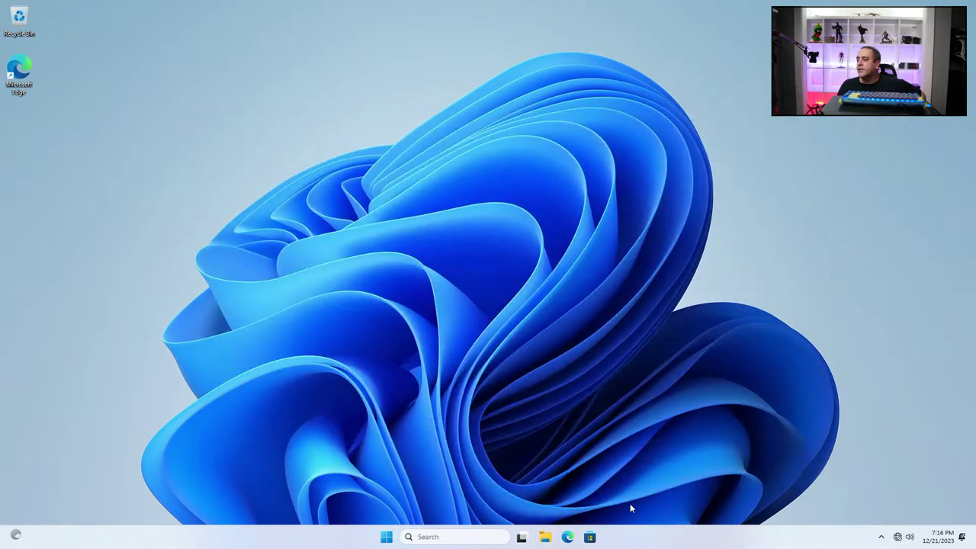
Restart Windows to apply the newly installed drivers
left_click(881, 537)
left_click(798, 427)
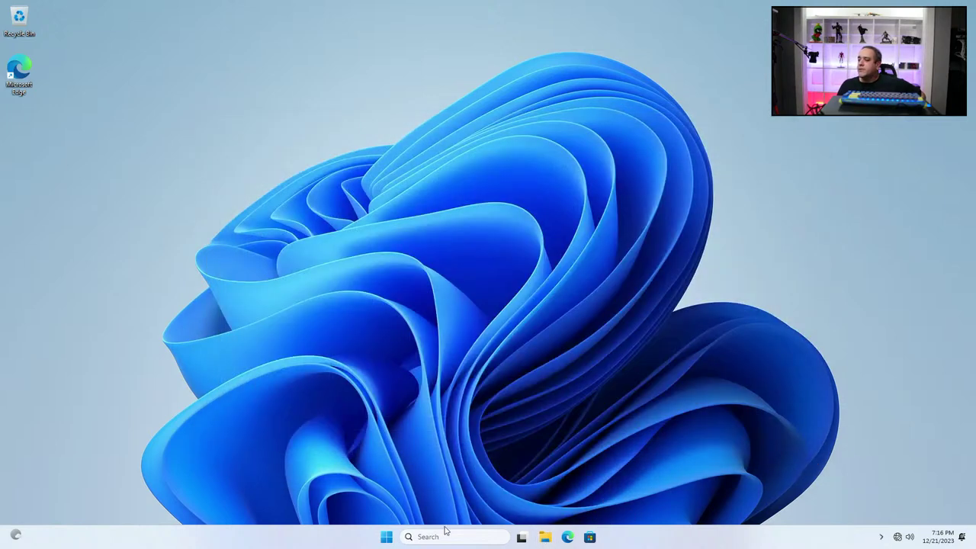
left_click(386, 537)
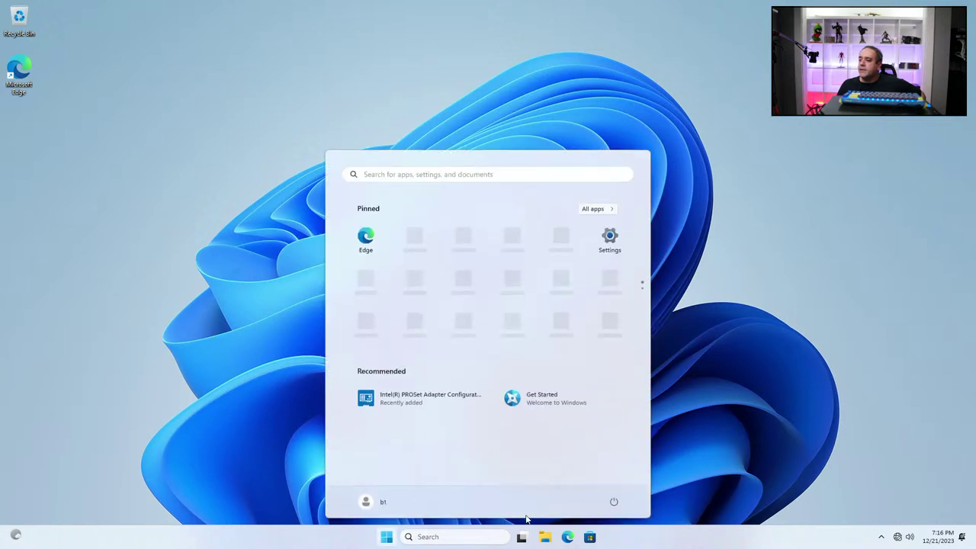
left_click(613, 502)
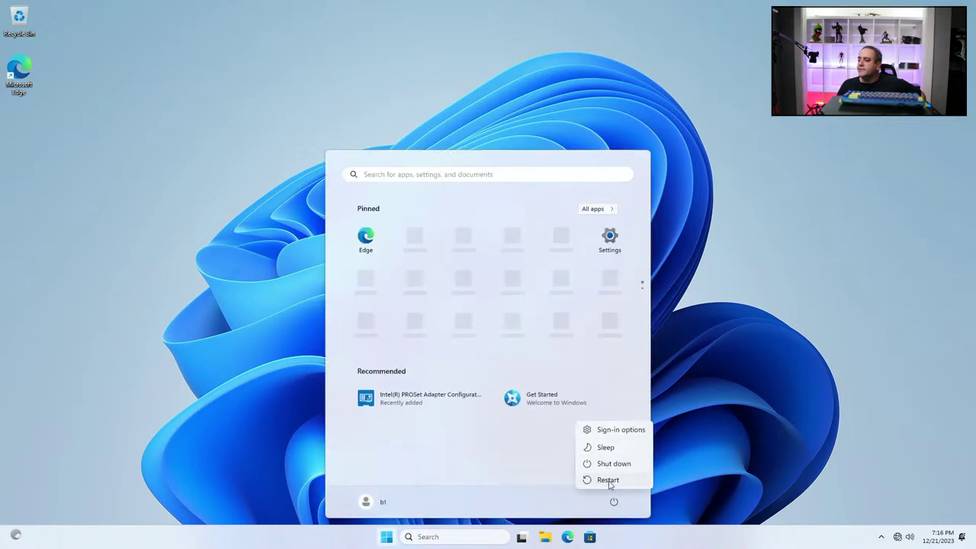
left_click(607, 481)
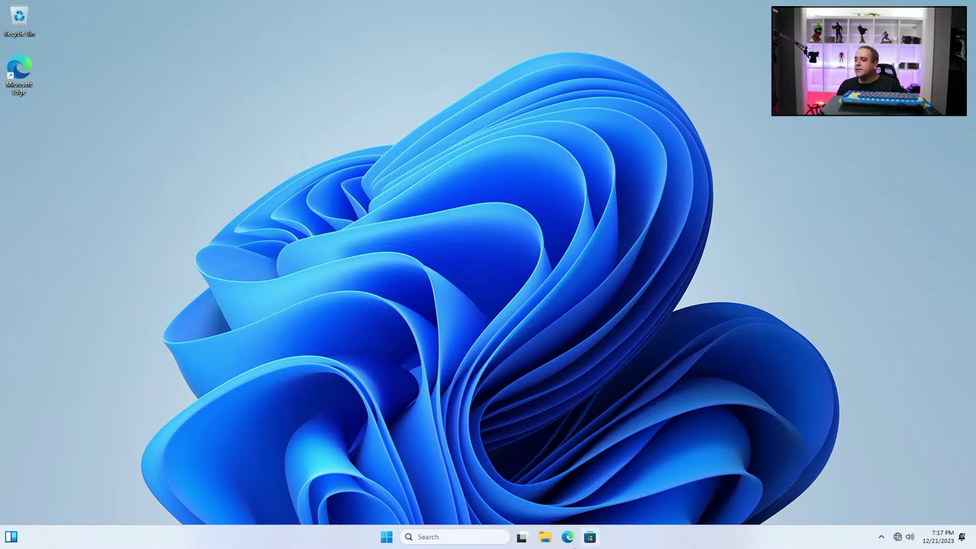
Unpin Microsoft Store and Microsoft Edge from the taskbar
right_click(589, 534)
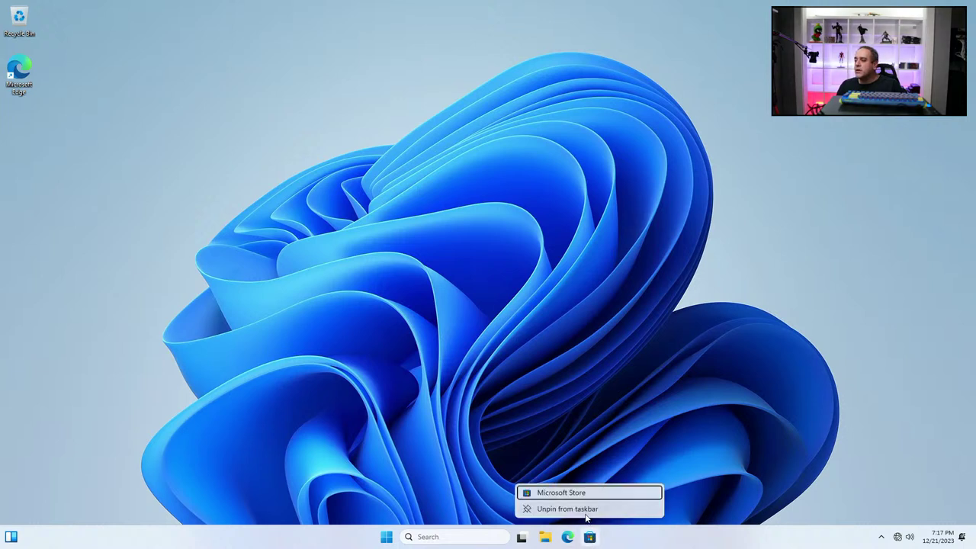
left_click(588, 507)
right_click(581, 537)
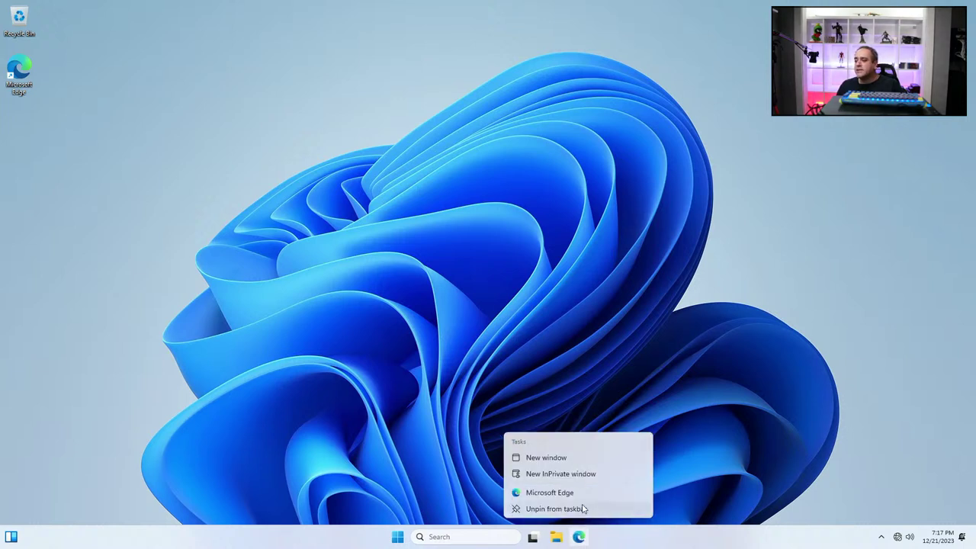
left_click(592, 509)
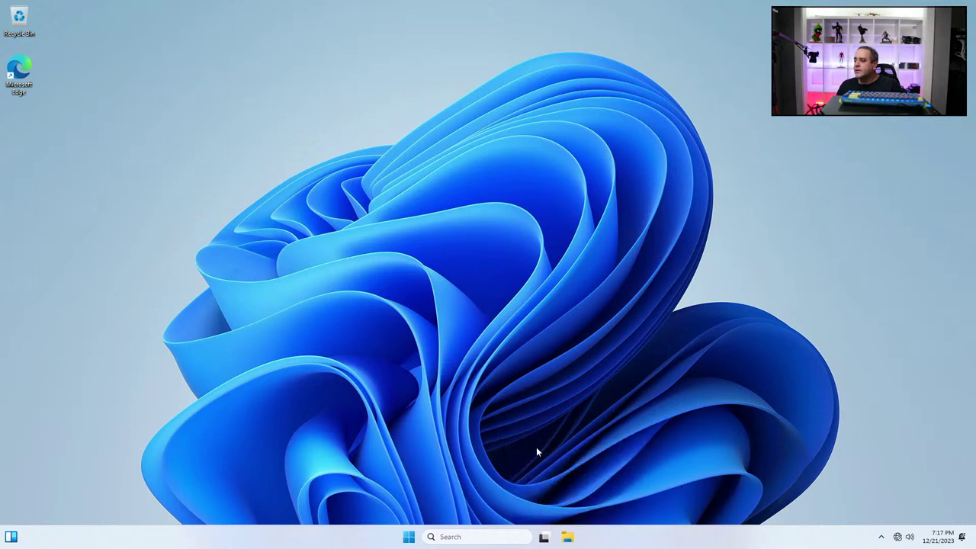
Inspect the entries under Other devices in Device Manager for missing drivers, and close Device Manager
left_click(409, 536)
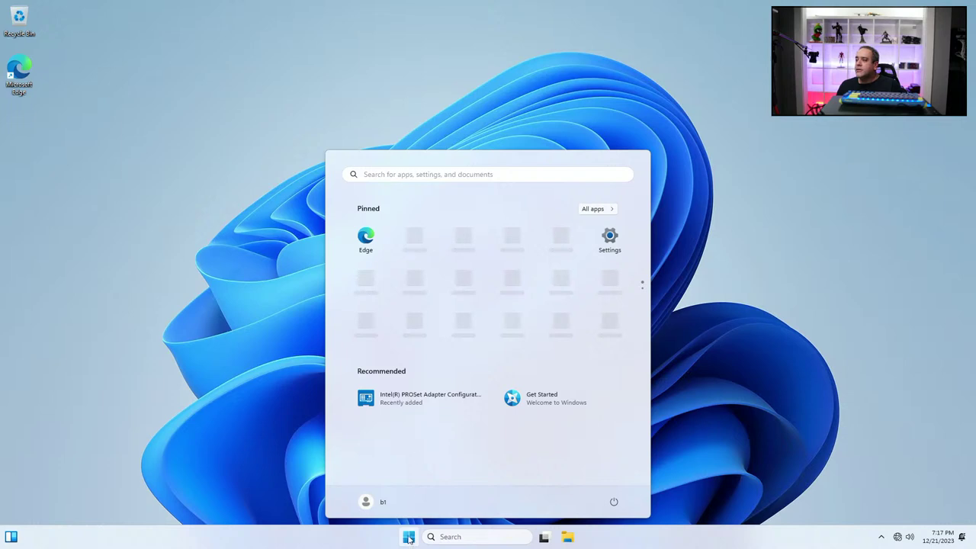
right_click(409, 537)
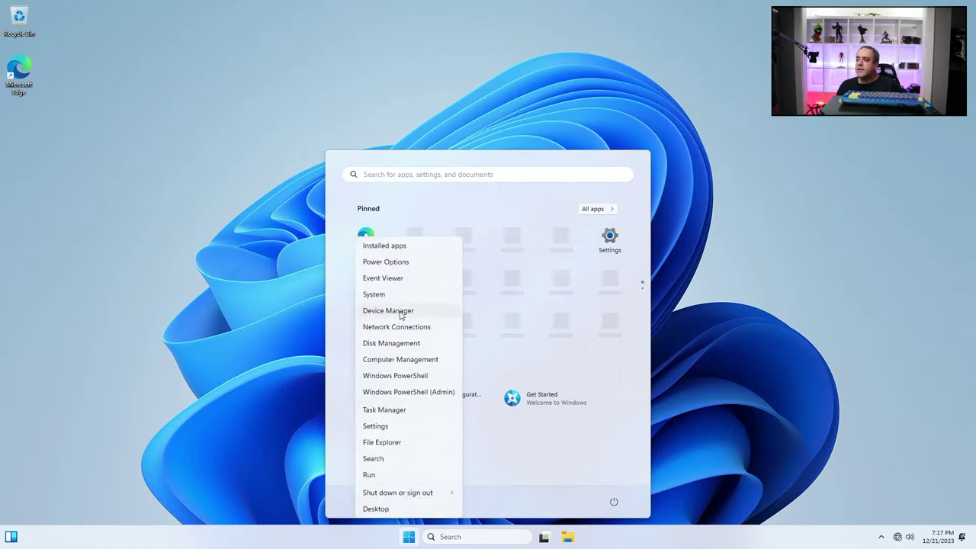
left_click(402, 312)
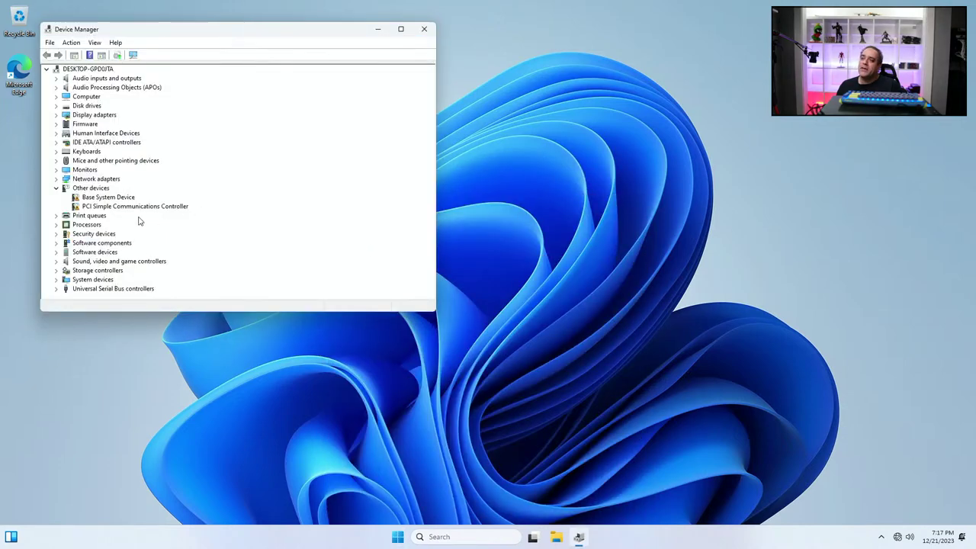
left_click(110, 197)
left_click(119, 208)
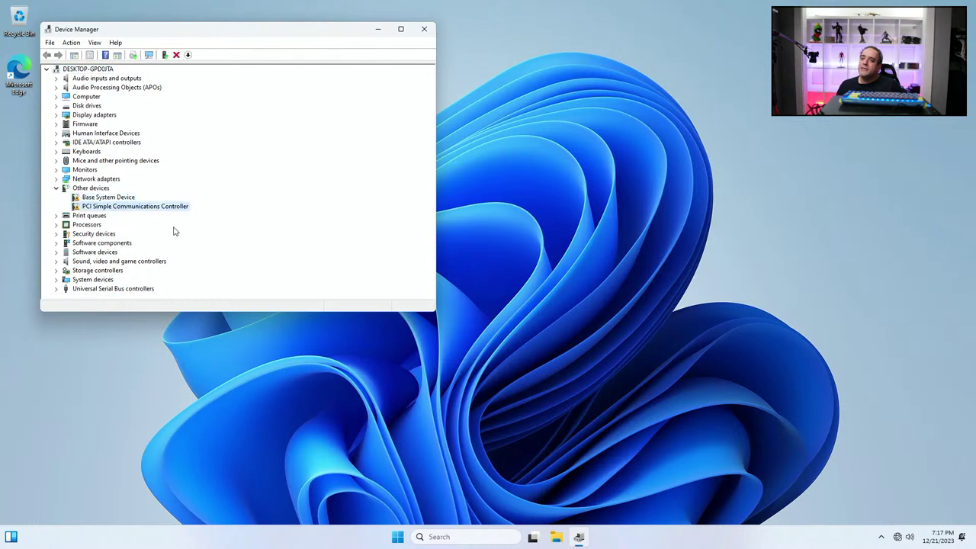
left_click(110, 199)
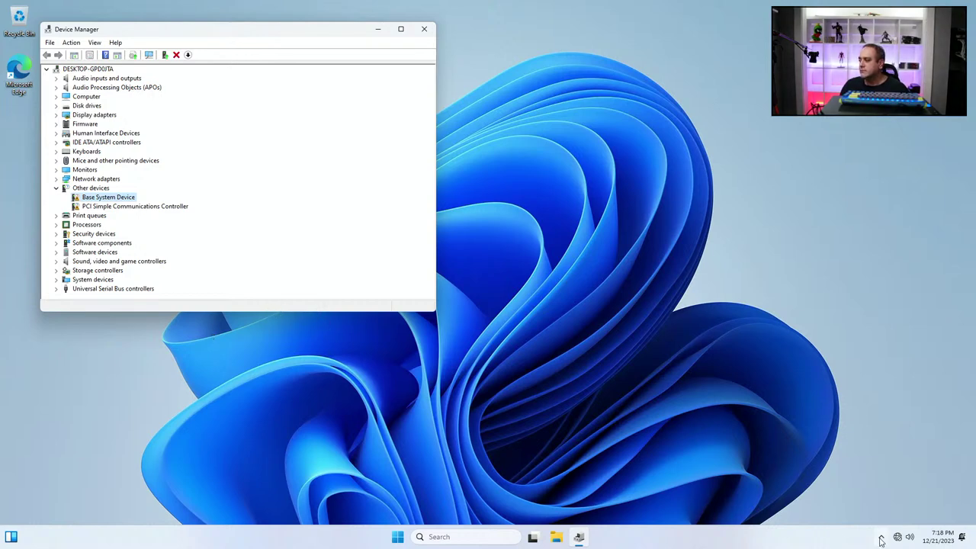
left_click(424, 29)
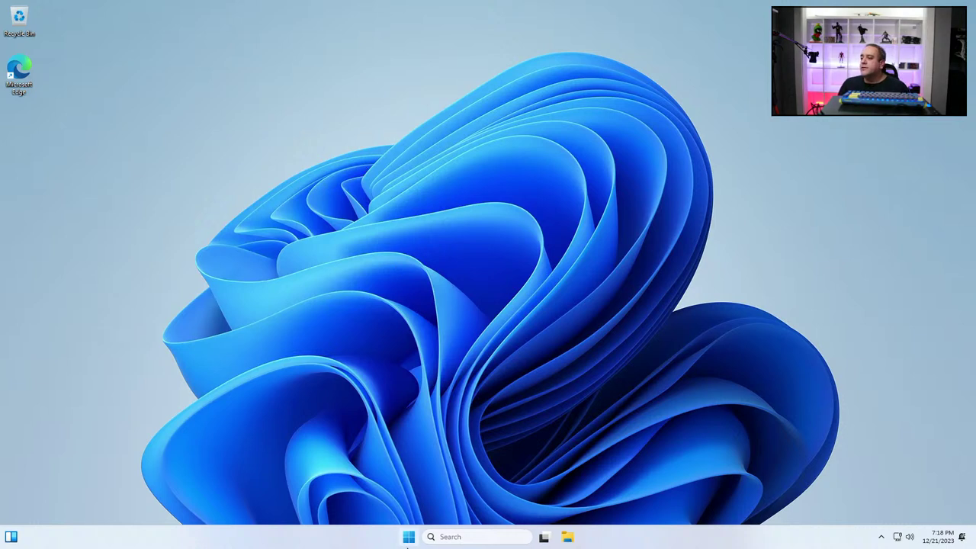
Check for updates in the Windows Update settings and review the Intel driver entries in the update list
left_click(408, 536)
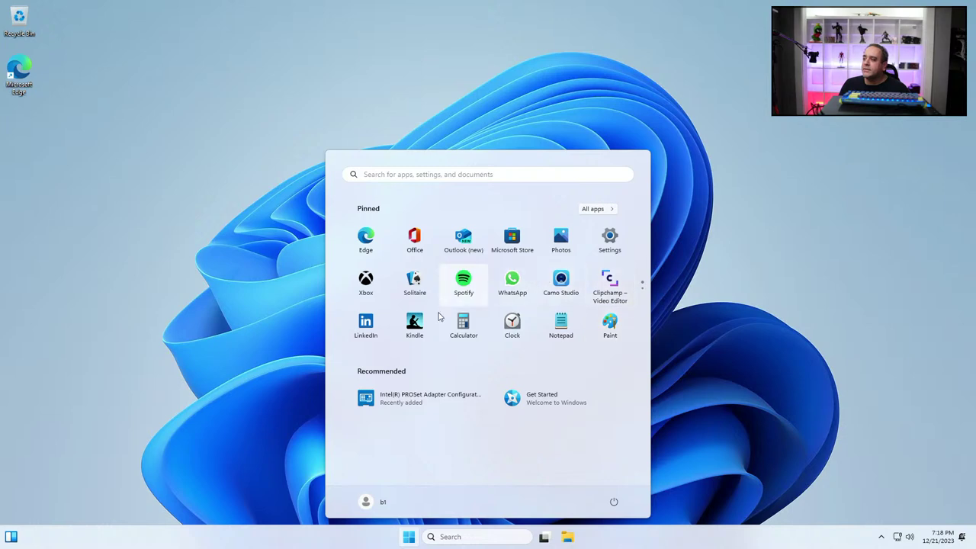
left_click(610, 238)
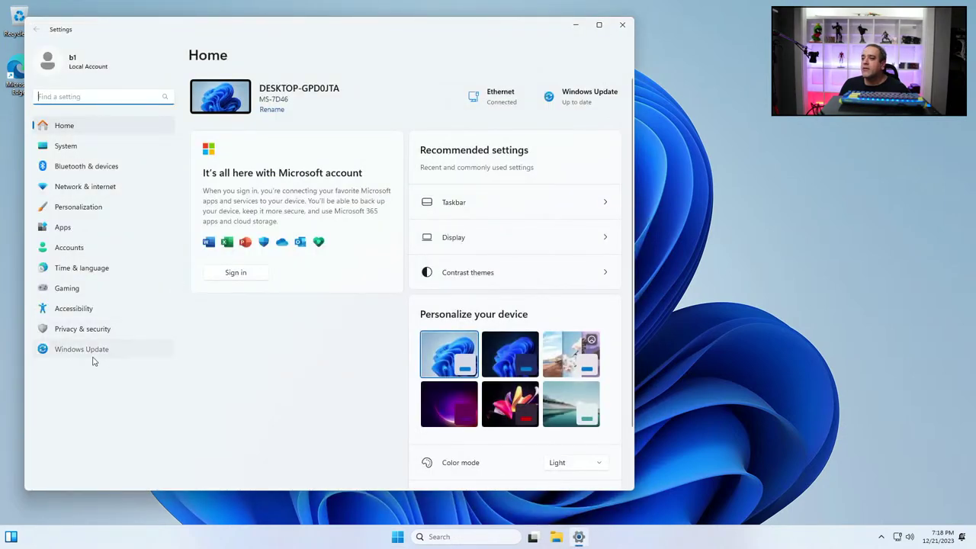
left_click(95, 356)
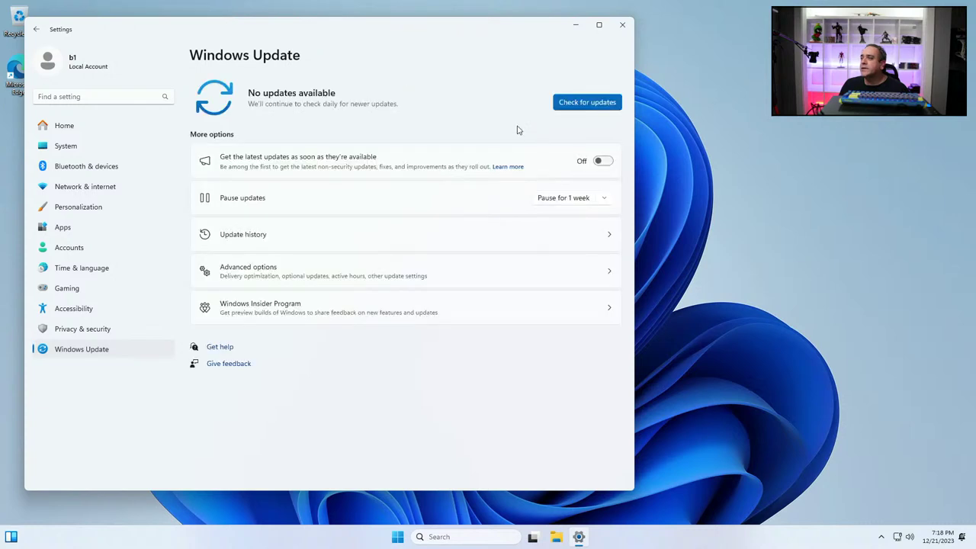
left_click(568, 107)
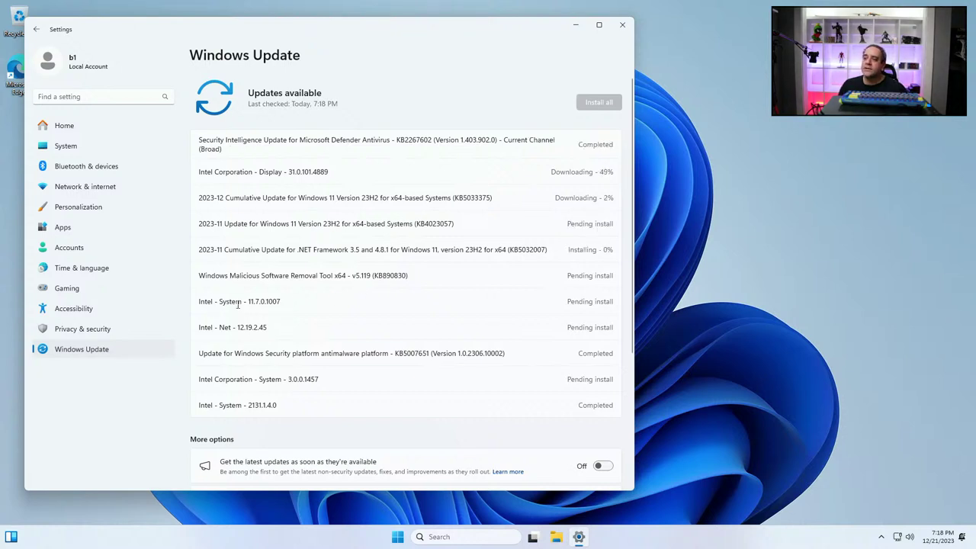
left_click_drag(218, 303, 352, 318)
left_click(269, 327)
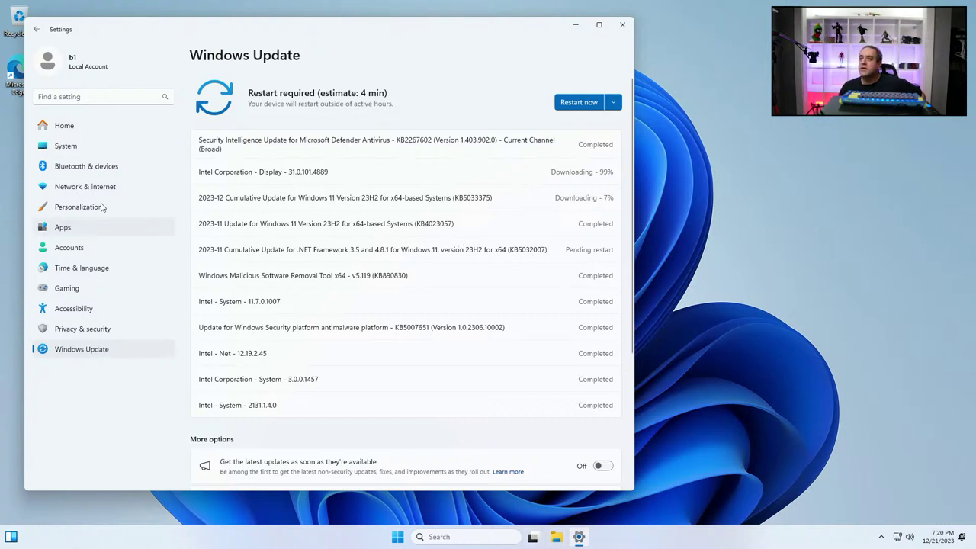
Open Microsoft Edge from the desktop and get through its first-run welcome dialogs
double_click(15, 83)
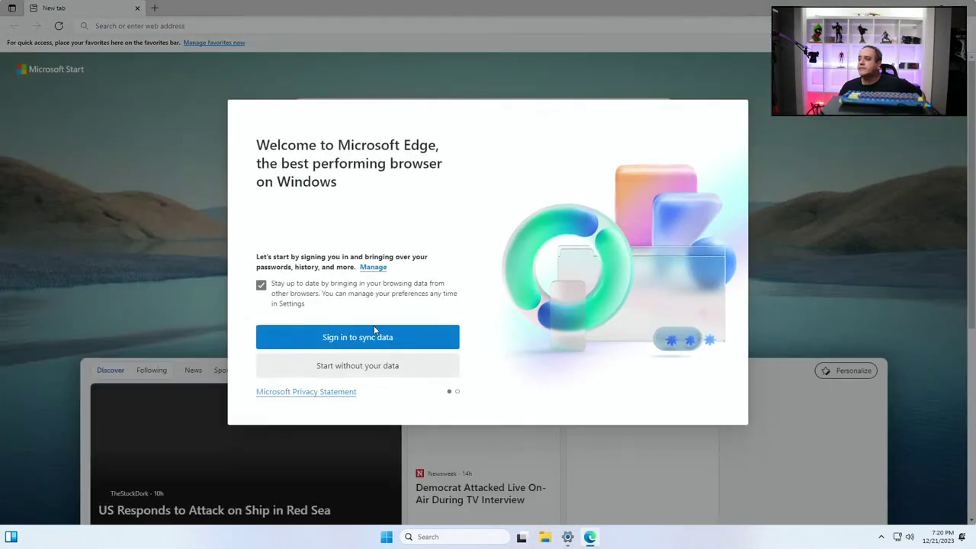
left_click(397, 337)
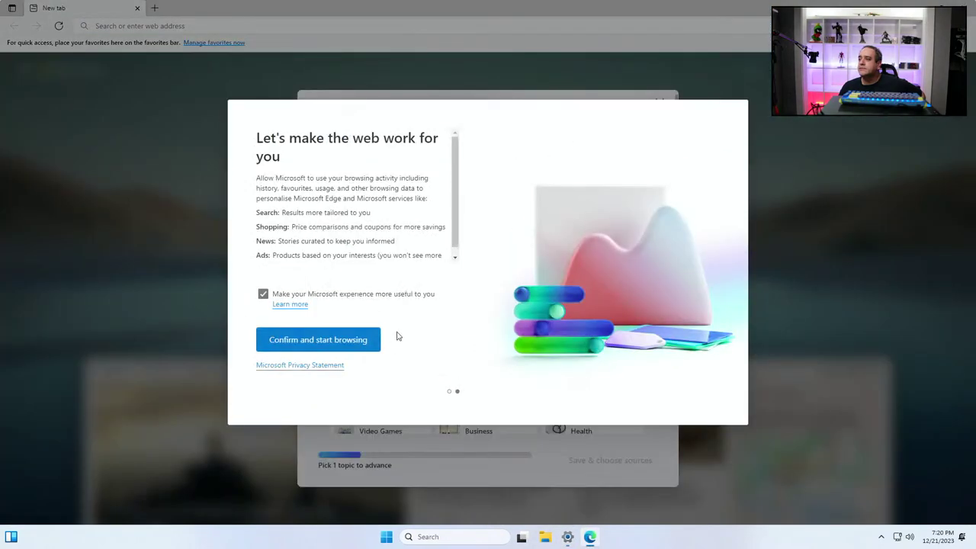
left_click(353, 339)
left_click(258, 8)
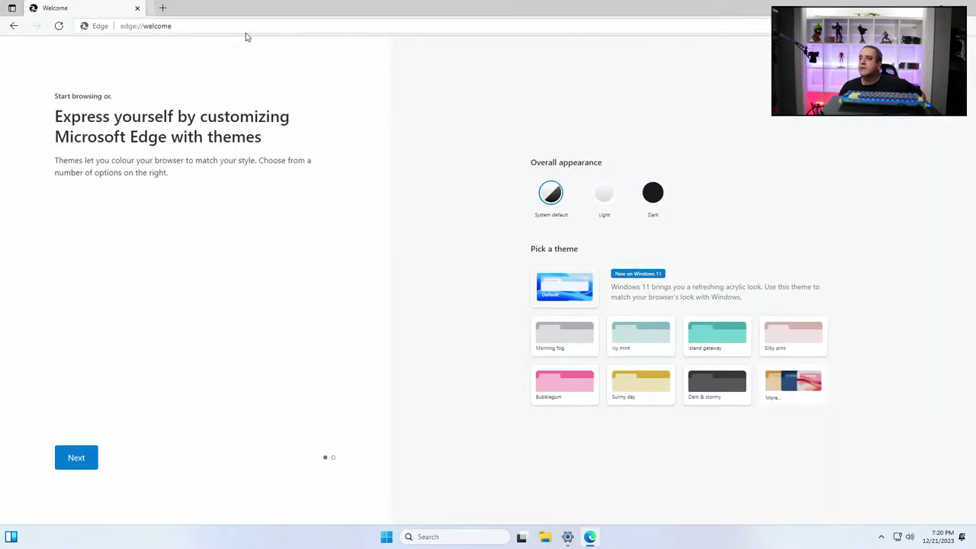
Download Chrome from google.com/chrome with the usage statistics and crash reports option switched off
left_click(275, 26)
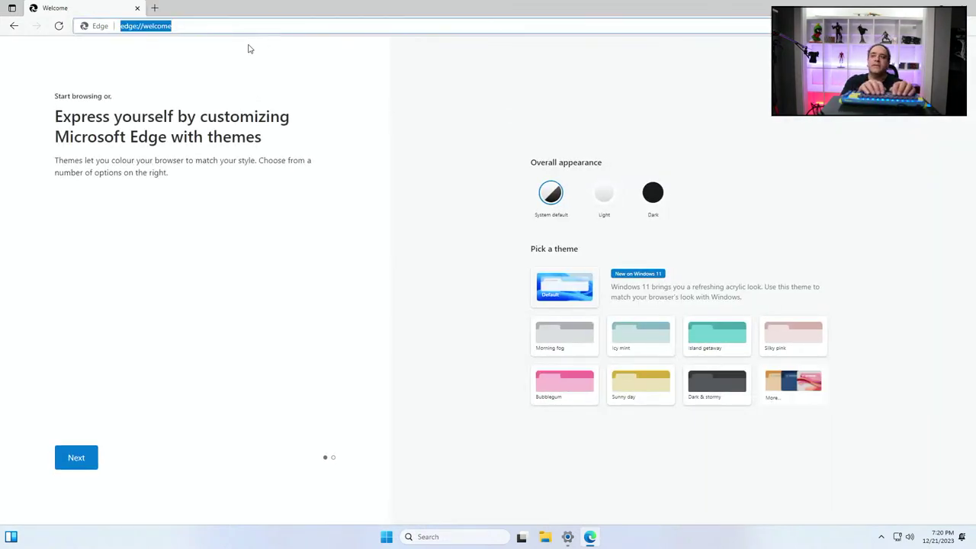
type("google.com/chrome")
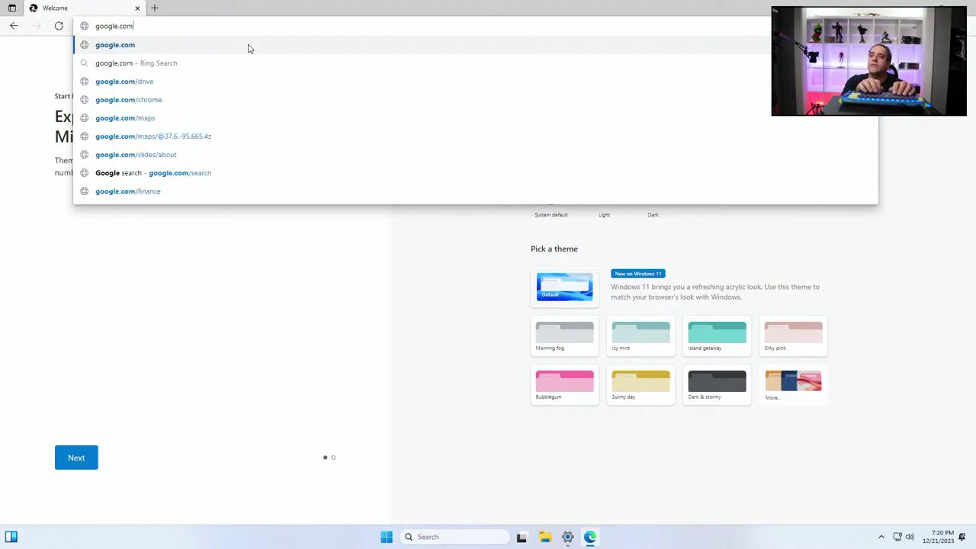
key("Return")
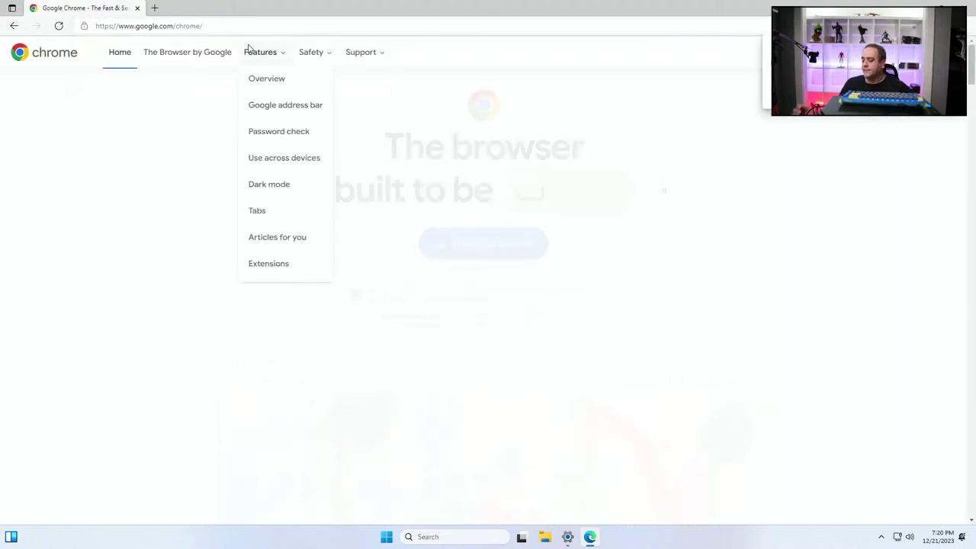
left_click(355, 295)
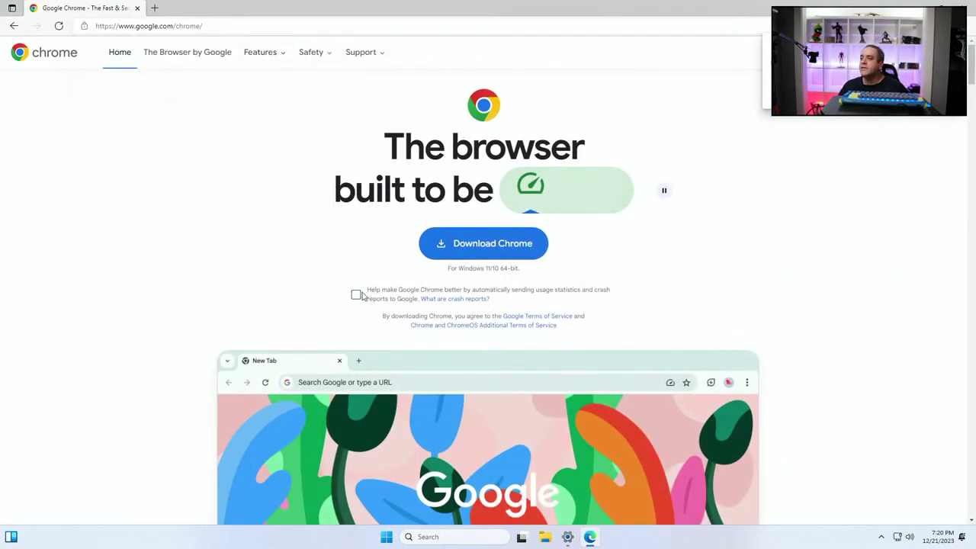
left_click(435, 244)
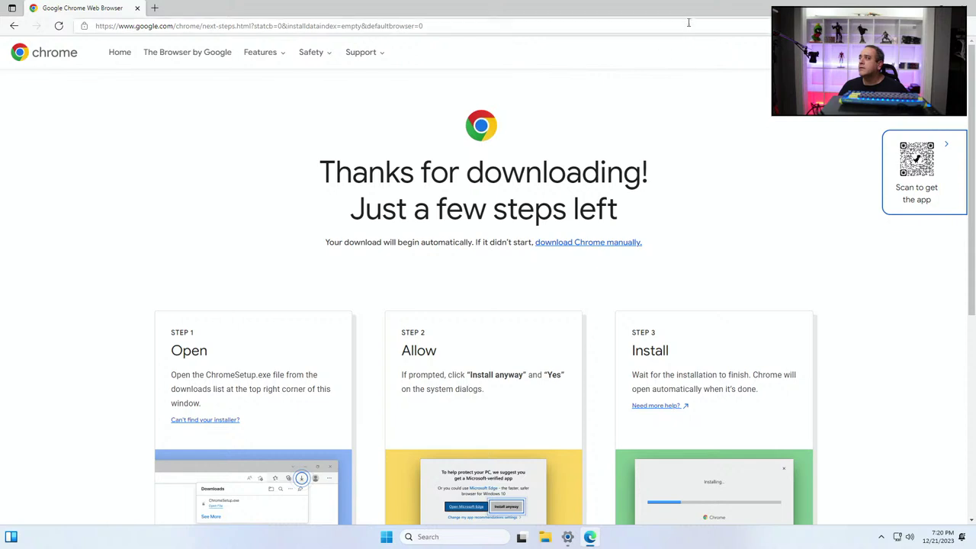
Run the downloaded ChromeSetup.exe from Edge's downloads and allow it to make changes to the device
key("super+Down")
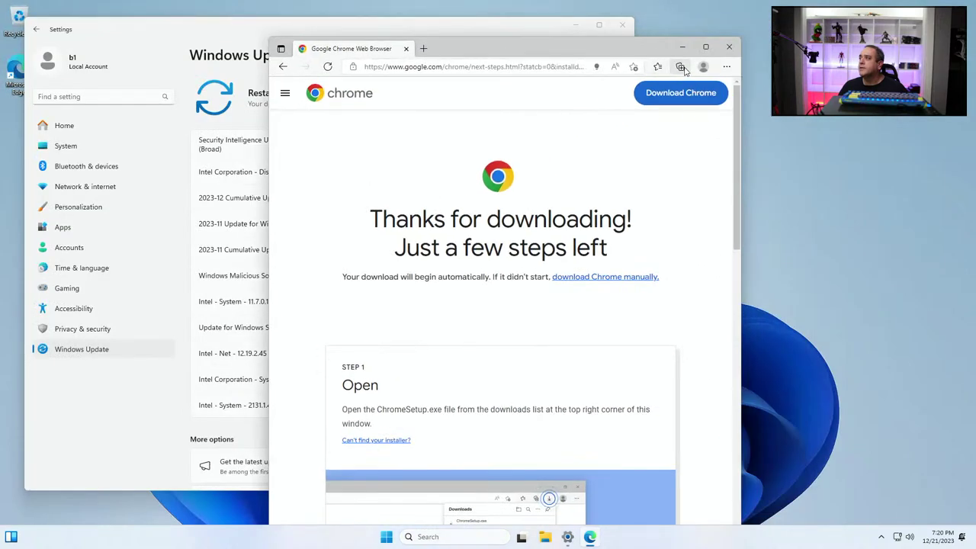
left_click(727, 66)
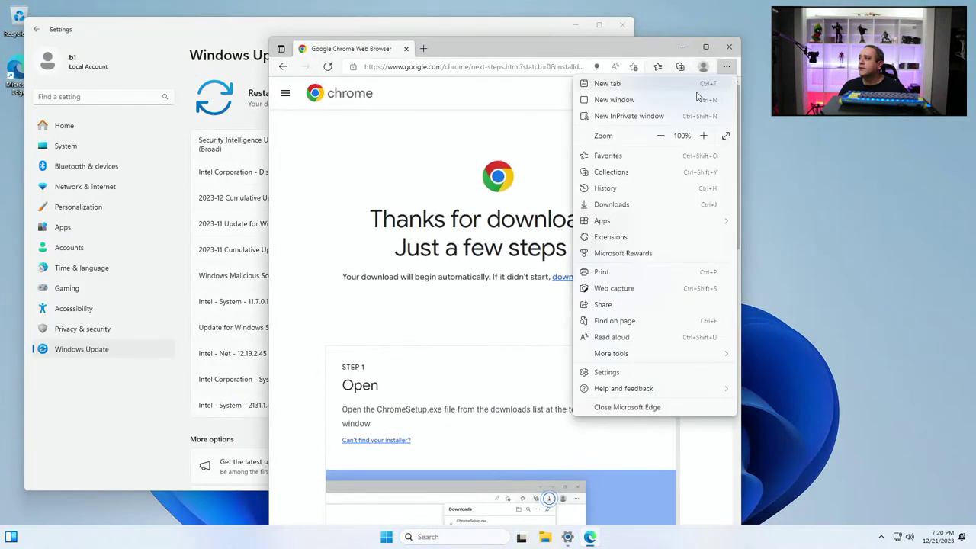
left_click(645, 205)
left_click(553, 110)
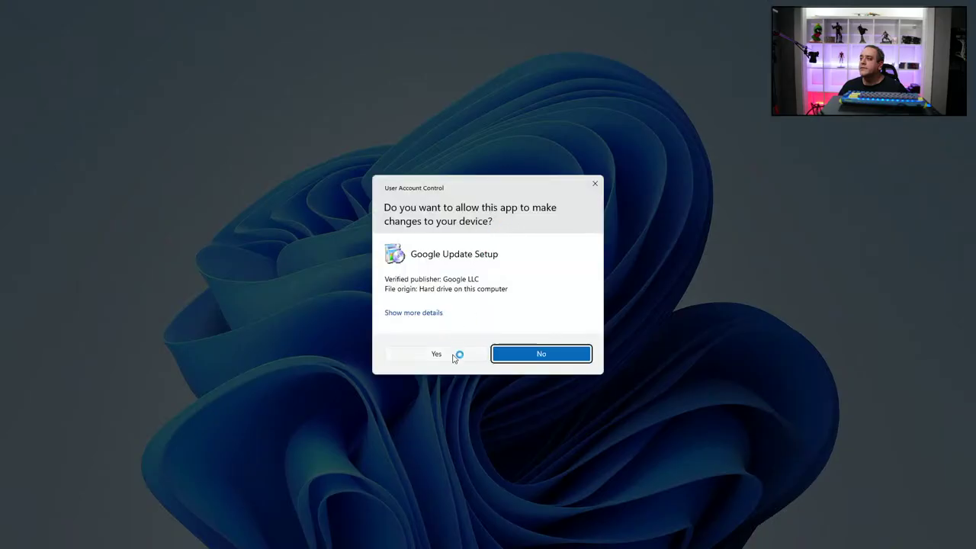
left_click(453, 356)
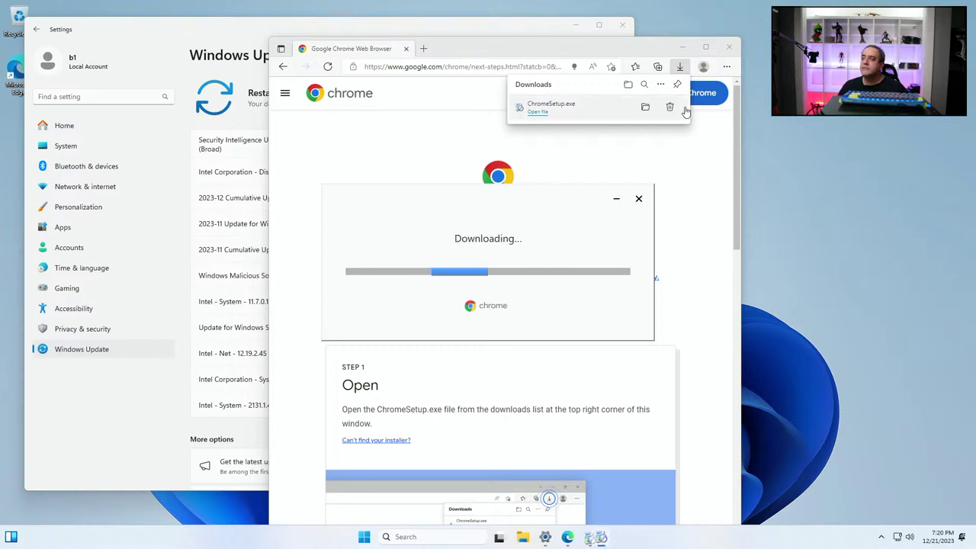
Close Microsoft Edge and move its desktop shortcut into the Recycle Bin
left_click(729, 47)
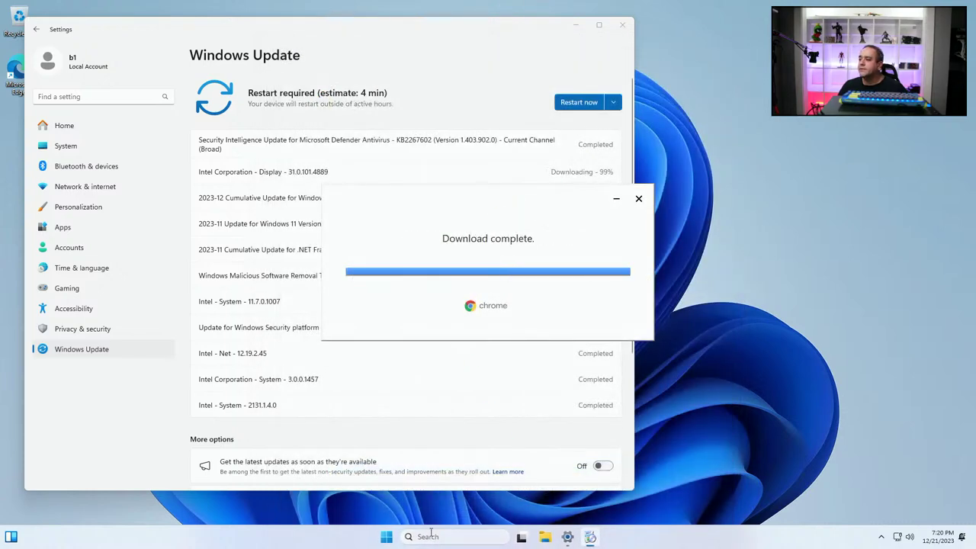
left_click_drag(10, 72, 17, 18)
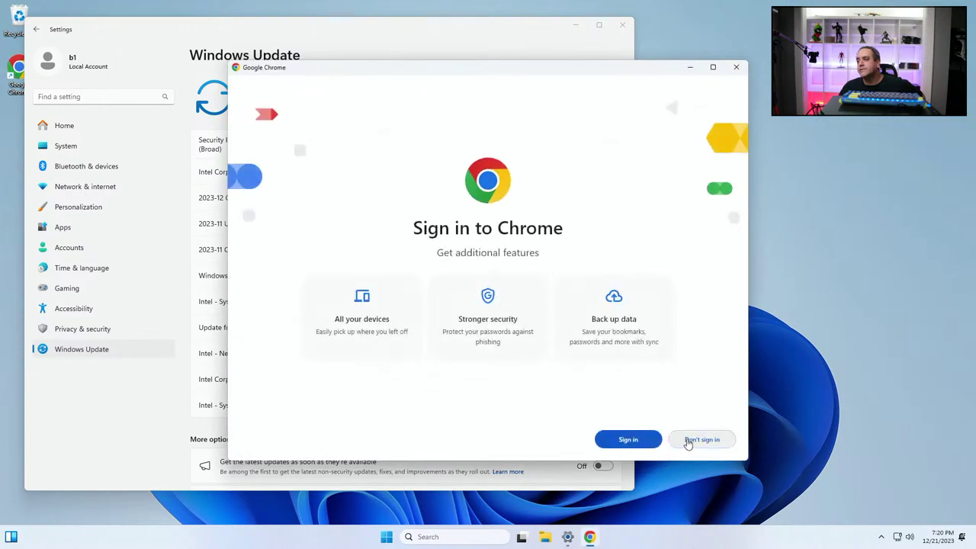
Skip signing in to Chrome, make it the default browser, and open Google Chrome's file-type defaults in the Windows settings
left_click(702, 440)
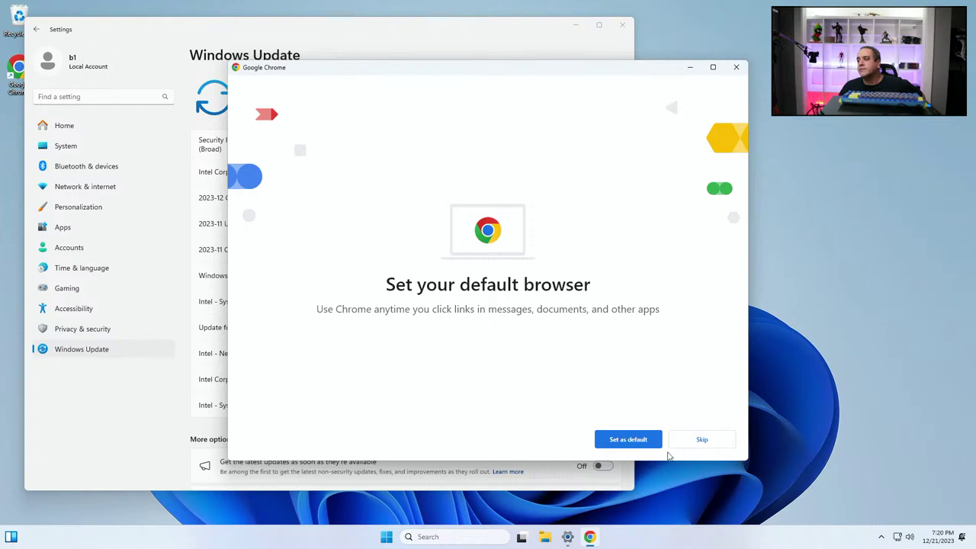
left_click(628, 440)
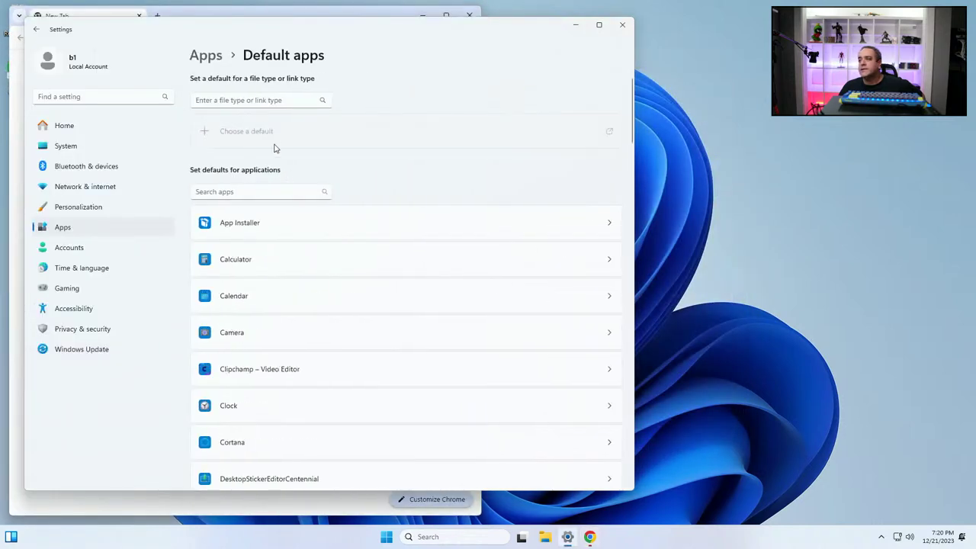
scroll(286, 358, "down", 5)
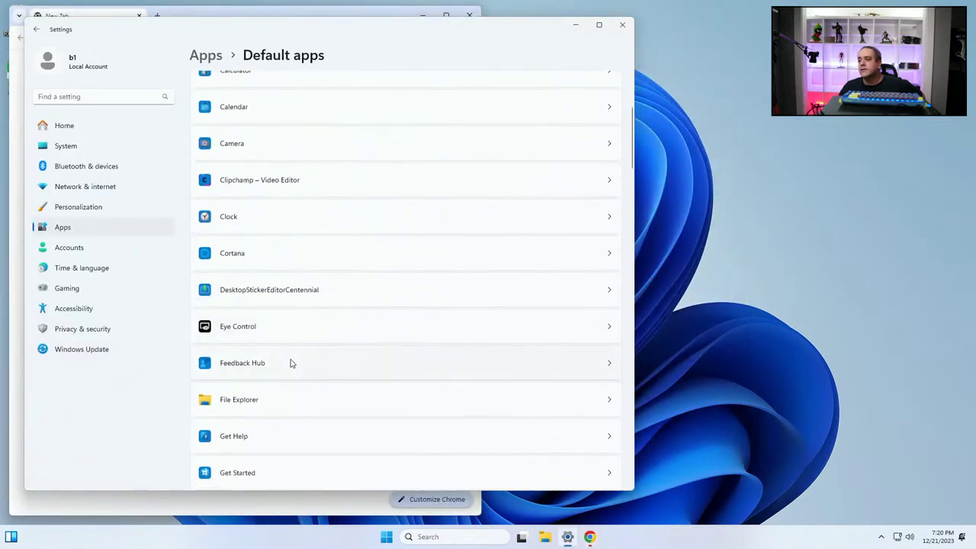
left_click(263, 384)
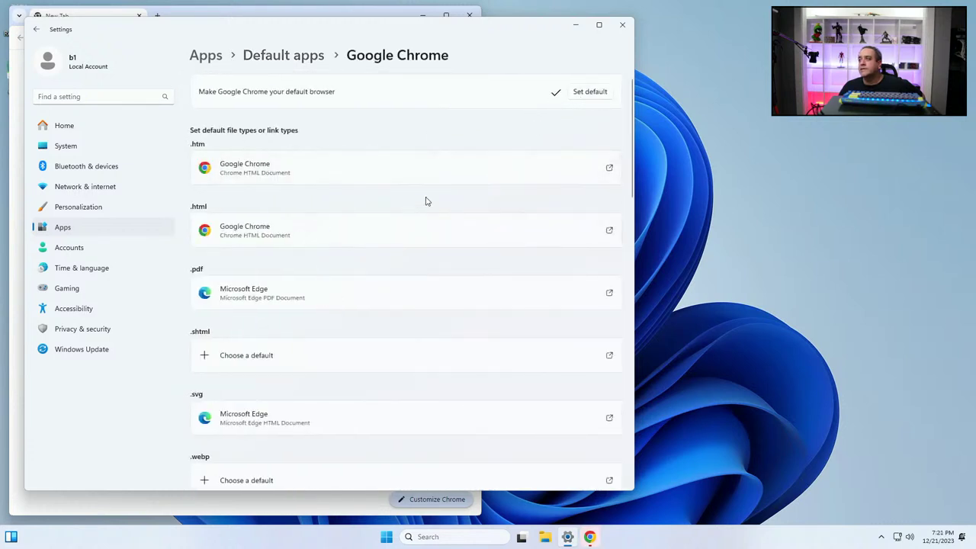
Set Google Chrome as the default app for .pdf and .svg files
left_click(311, 295)
left_click(352, 254)
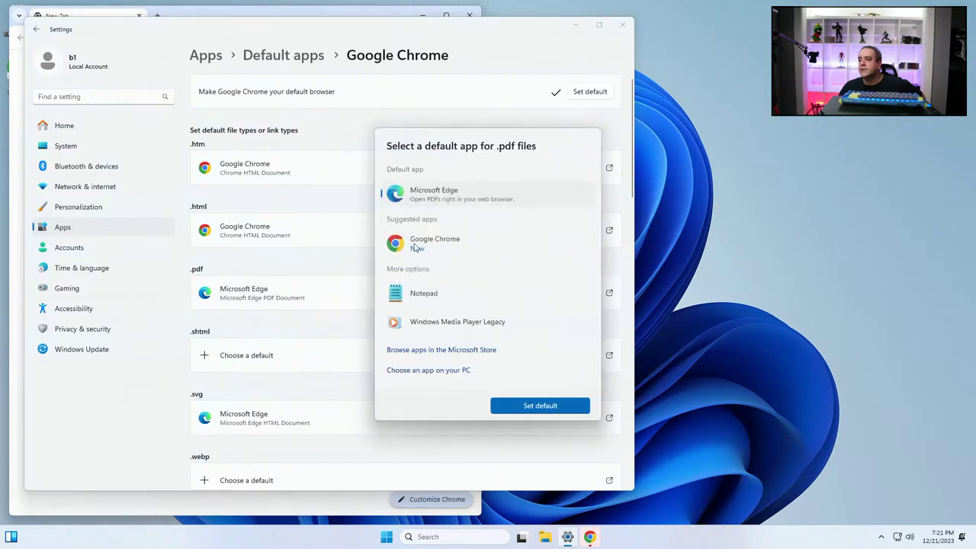
left_click(428, 250)
left_click(542, 405)
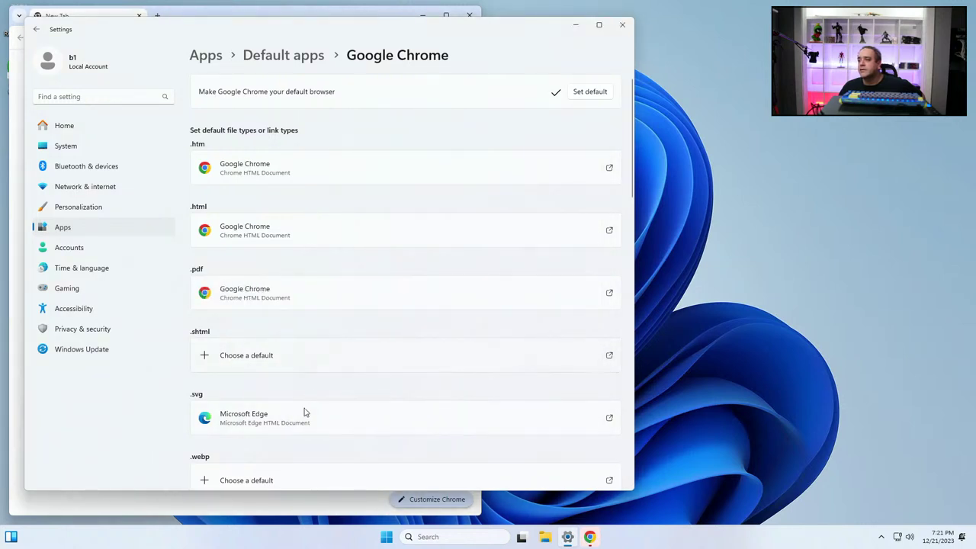
left_click(331, 417)
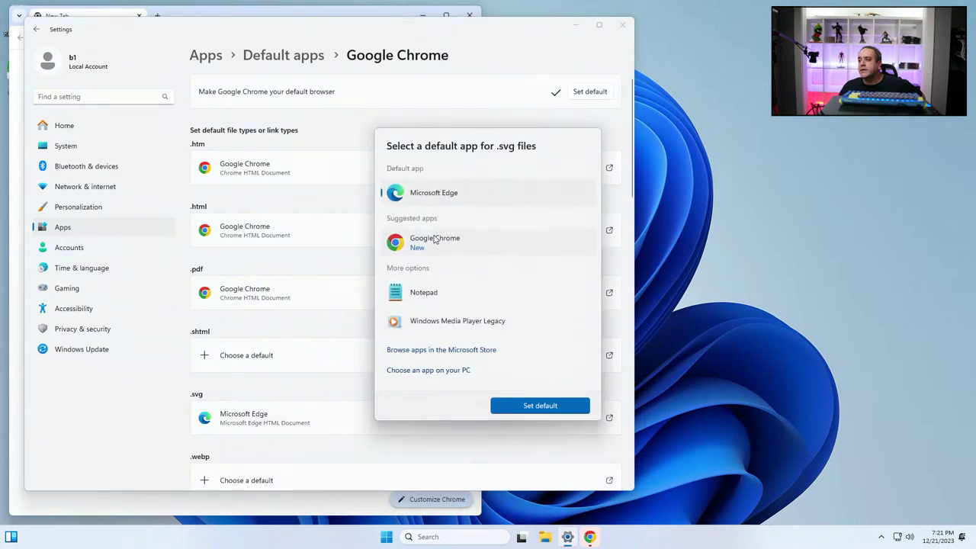
left_click(422, 241)
left_click(523, 403)
Set Google Chrome as the default app for .xhtml and .xht files, and look through the remaining link types
scroll(419, 388, "down", 5)
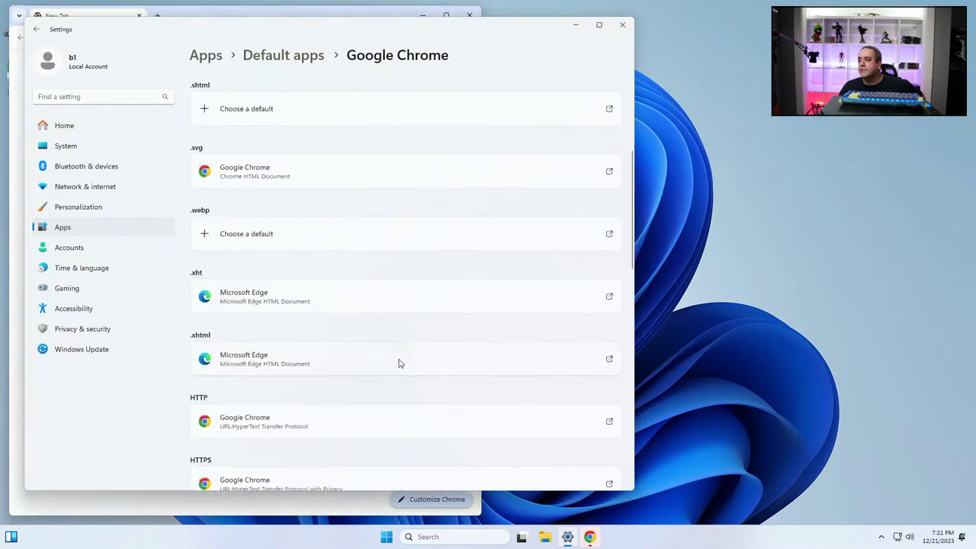
left_click(329, 303)
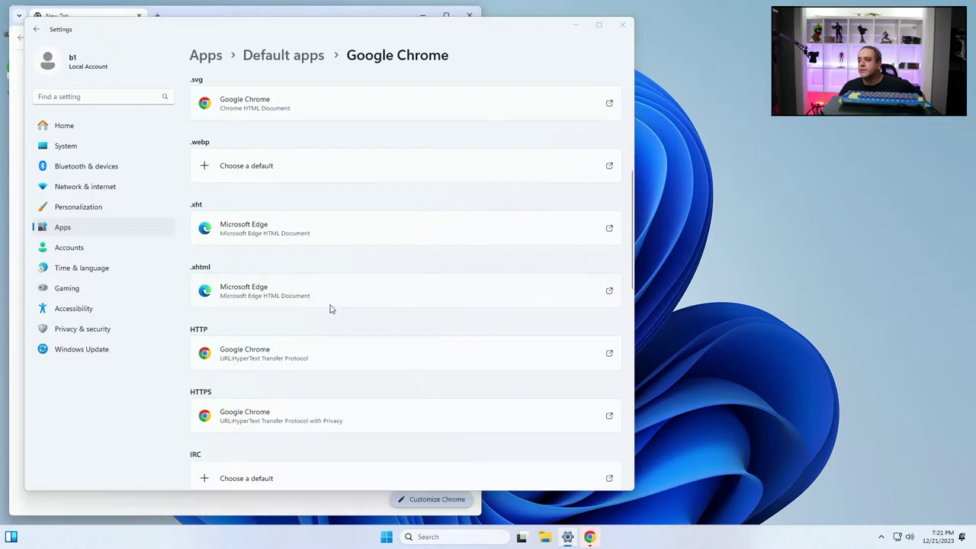
left_click(421, 242)
left_click(533, 405)
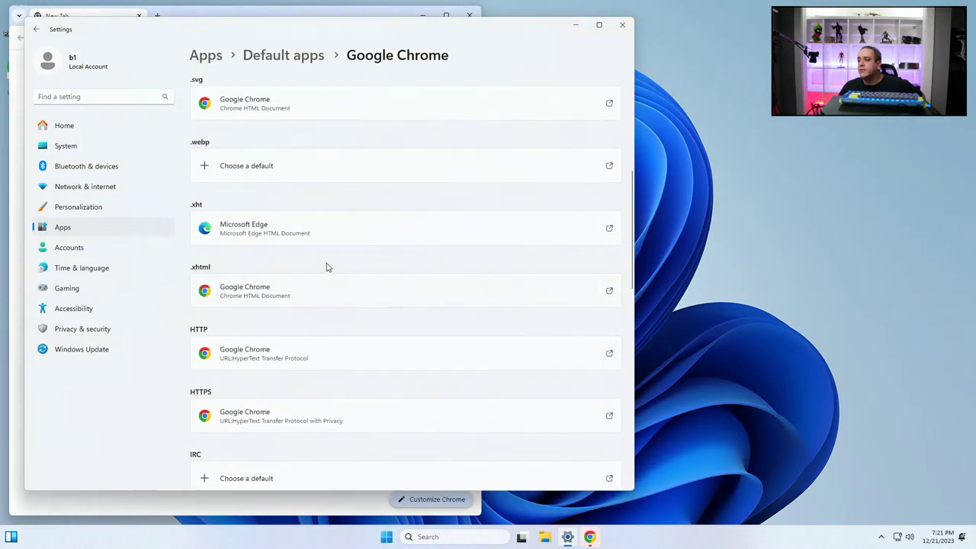
left_click(324, 227)
left_click(431, 246)
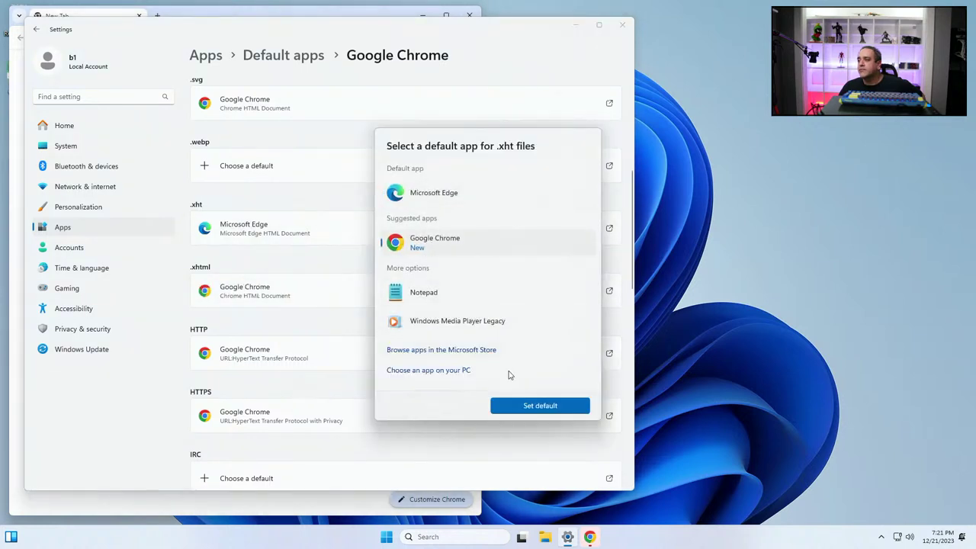
left_click(517, 410)
scroll(420, 350, "down", 10)
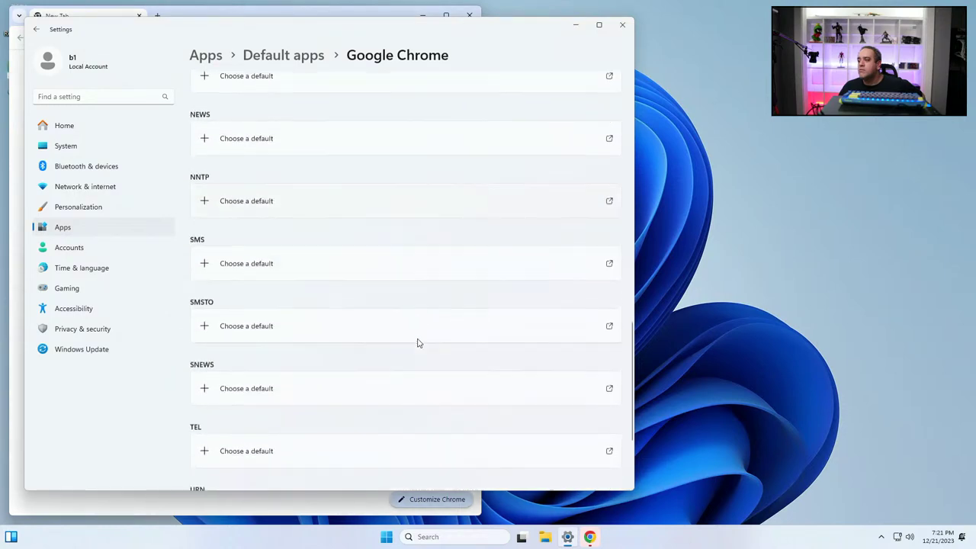
Close Settings, acknowledge Chrome's enhanced ad privacy notice, and close Chrome
left_click(622, 24)
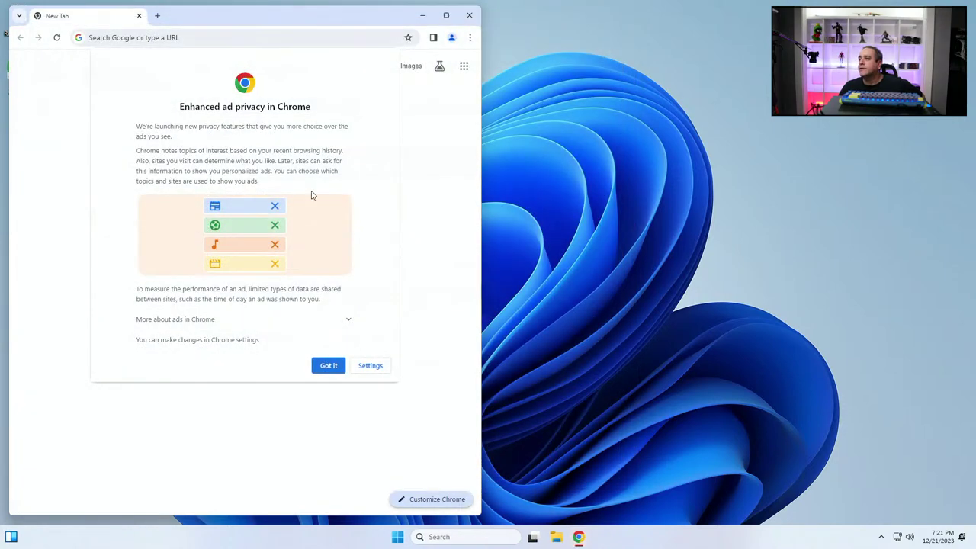
left_click(328, 366)
left_click(469, 16)
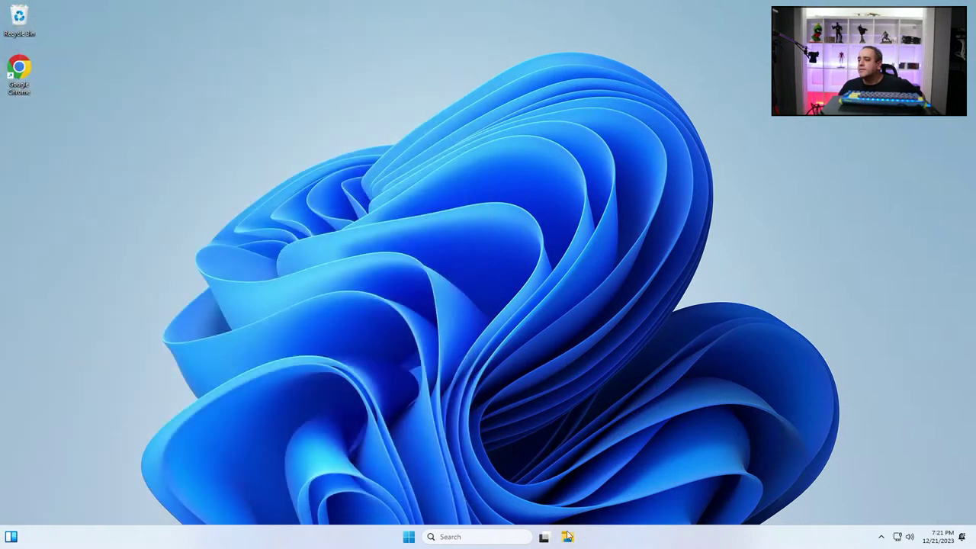
Reopen the Windows Update settings to check the update progress, and briefly open the notification centre
left_click(409, 537)
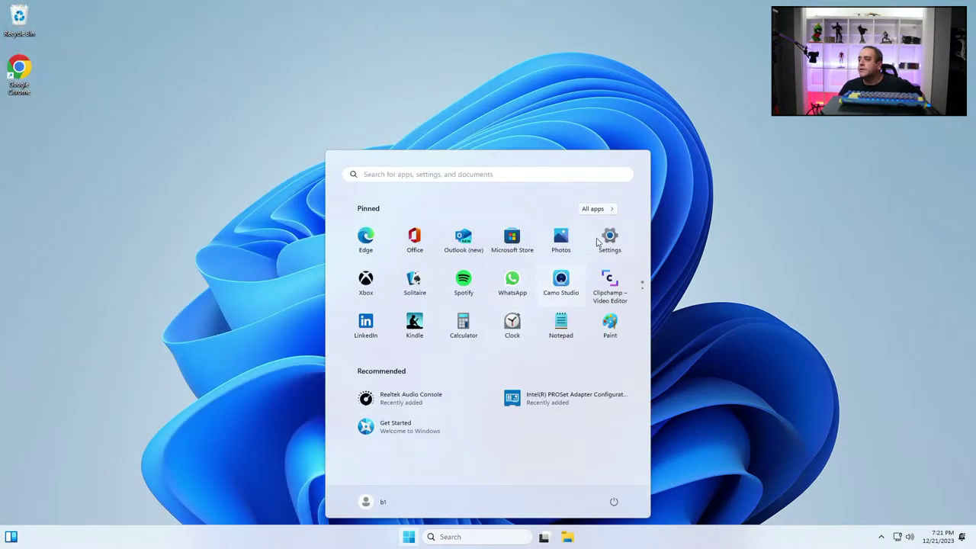
left_click(609, 237)
left_click(51, 350)
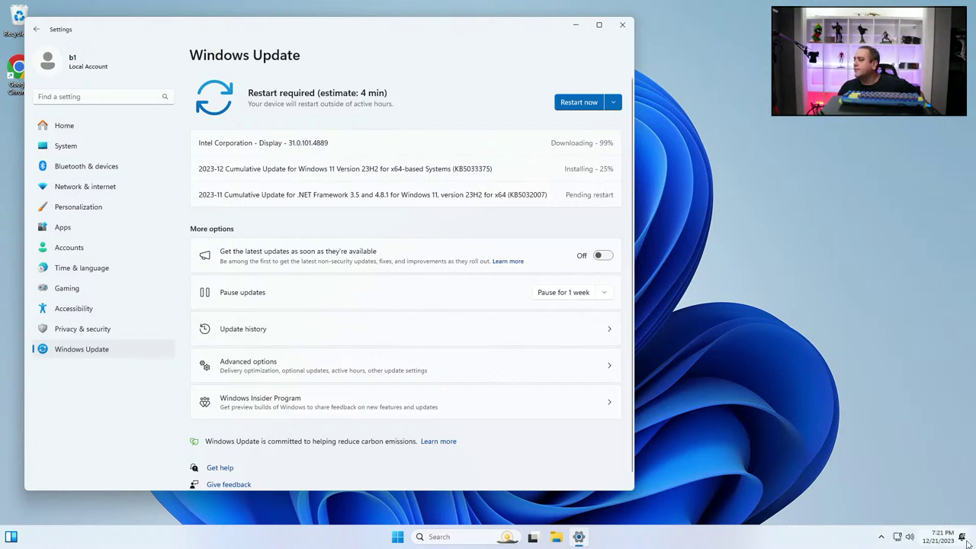
left_click(938, 536)
left_click(738, 357)
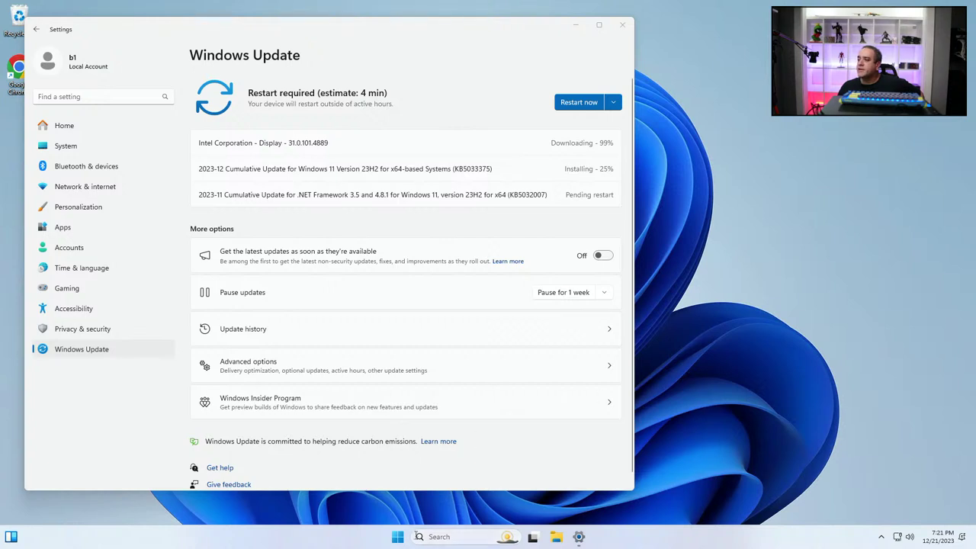
Open the power plan settings, go to Power Options, and activate the High performance plan from the additional plans
left_click(400, 537)
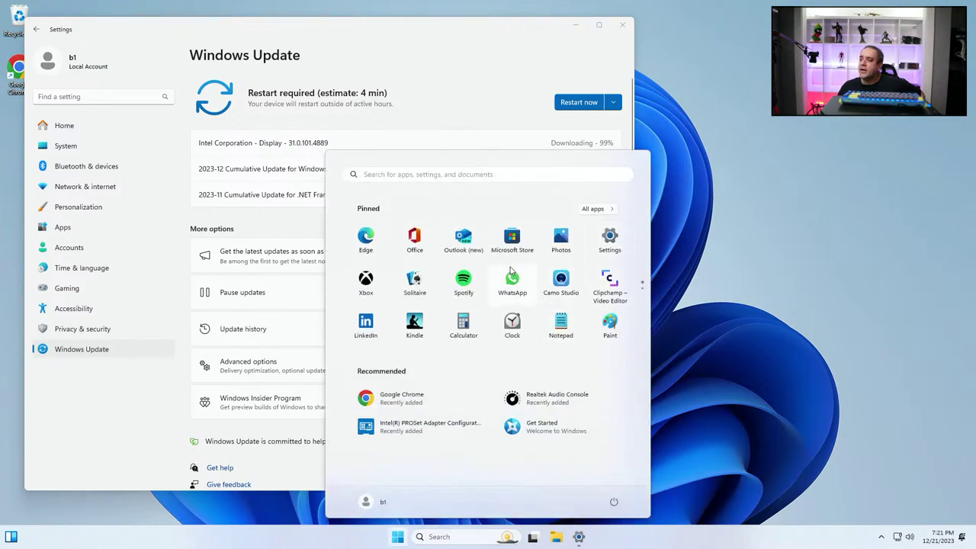
type("edit power")
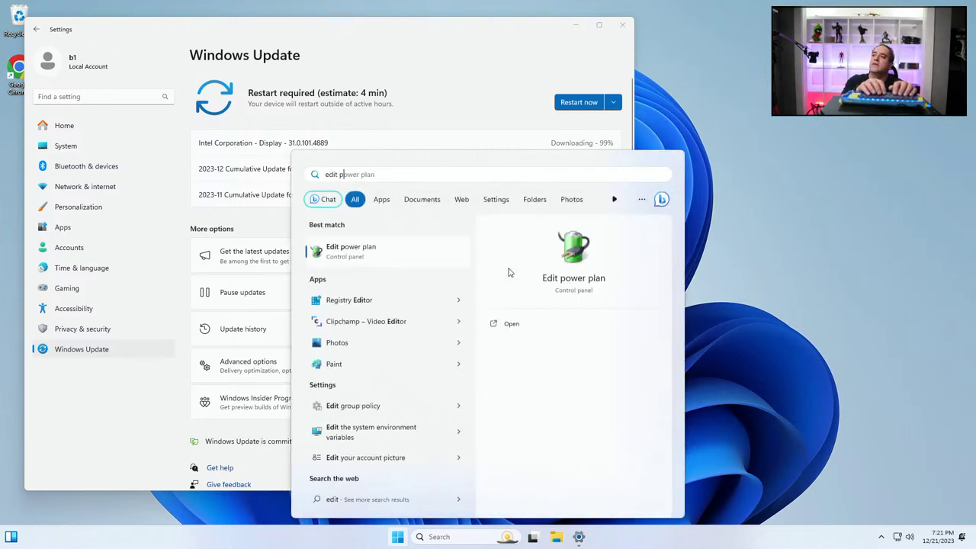
left_click(374, 259)
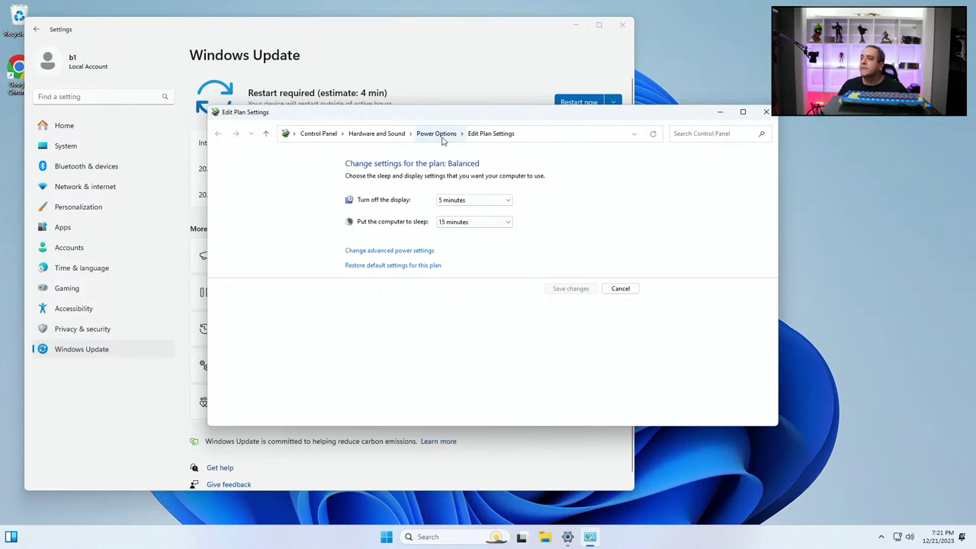
left_click(439, 135)
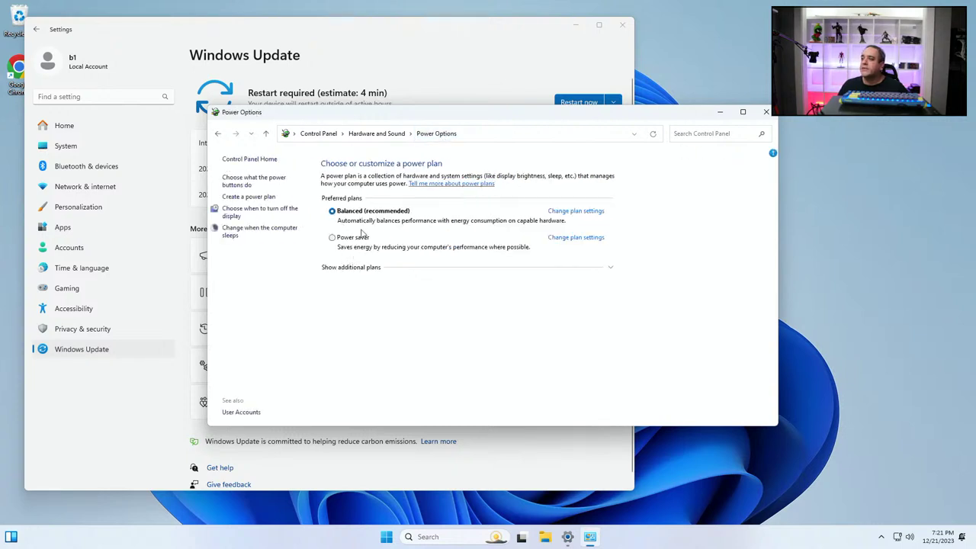
left_click(357, 267)
left_click(343, 285)
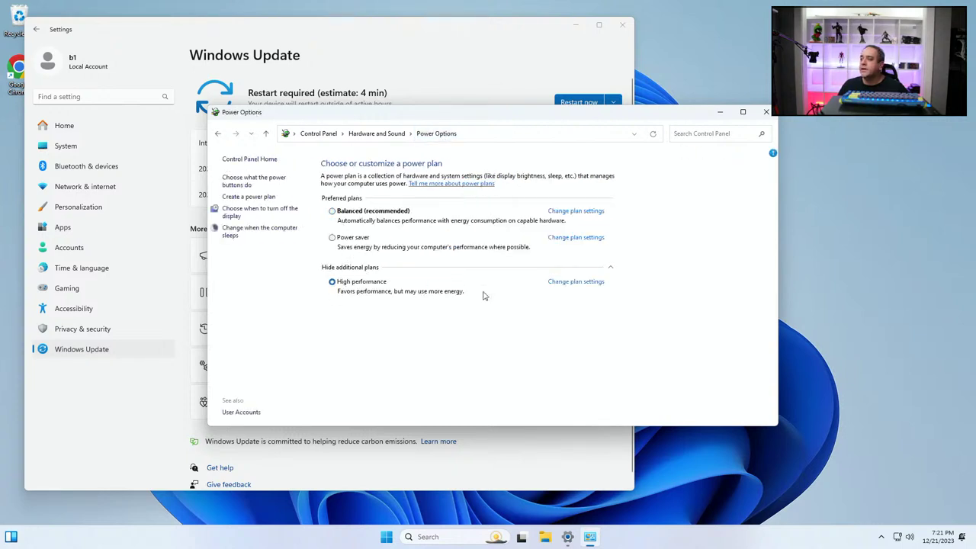
Open the High performance plan's advanced settings and set the hard disk turn-off time to 0 minutes (Never)
left_click(561, 282)
left_click(399, 253)
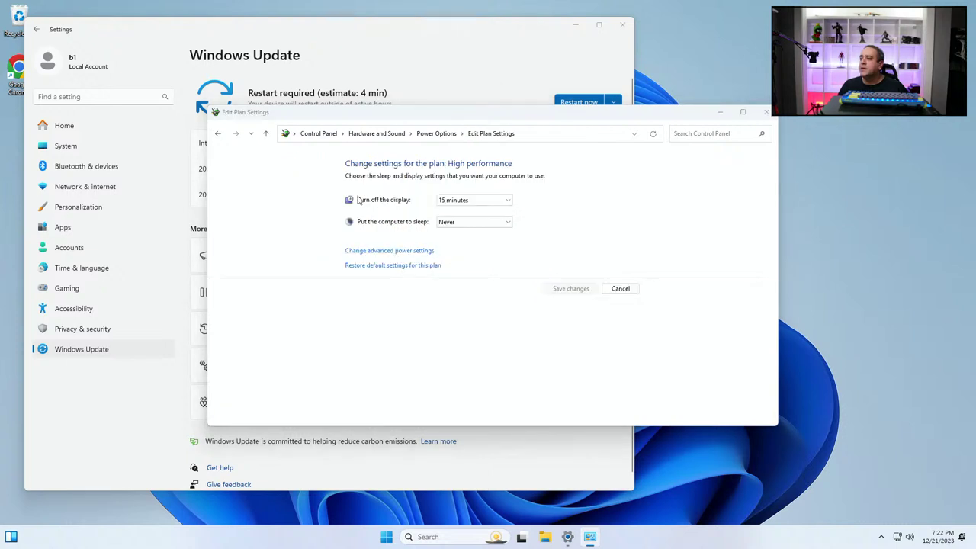
double_click(157, 145)
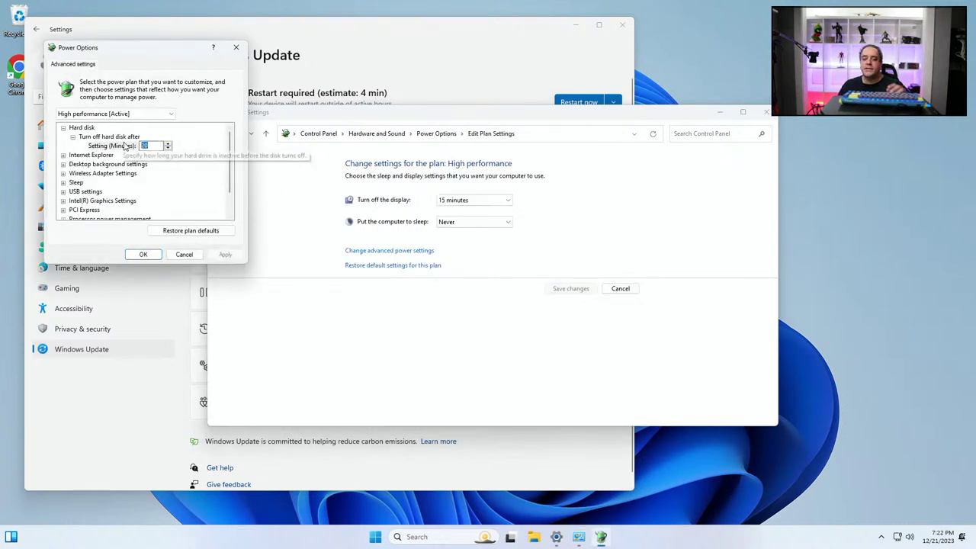
type("0")
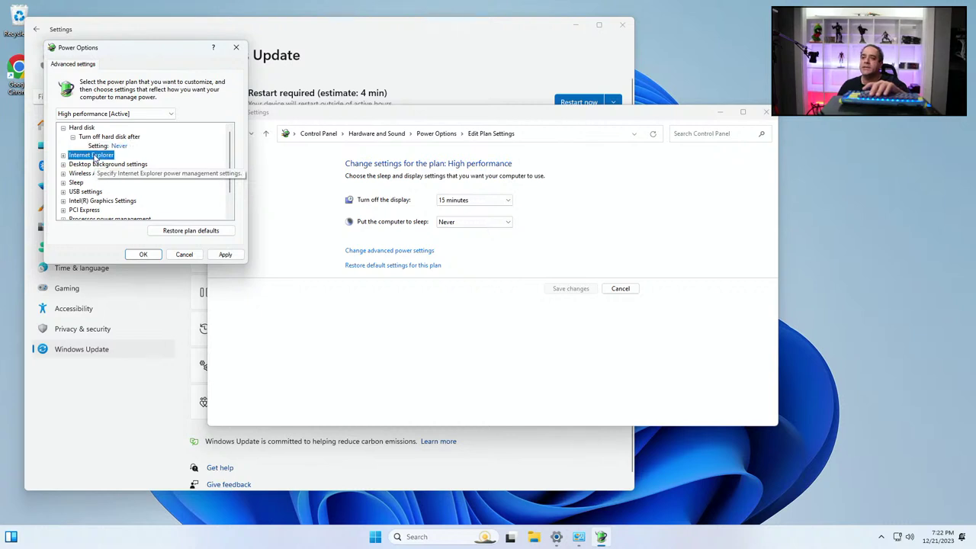
Expand and review the advanced settings for Internet Explorer, desktop background slide show, wireless adapter power saving, and sleep
double_click(91, 155)
double_click(93, 173)
double_click(93, 182)
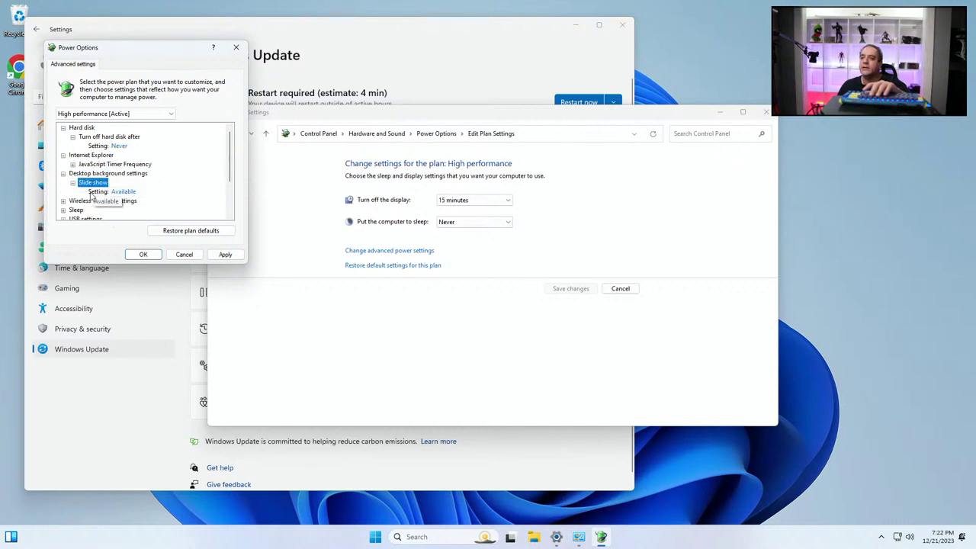
double_click(92, 201)
double_click(87, 211)
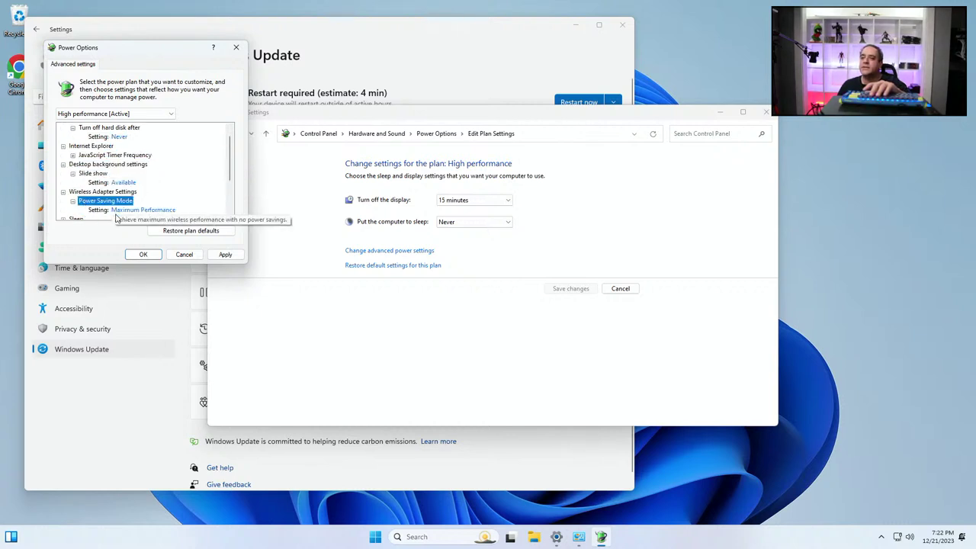
scroll(80, 206, "down", 1)
double_click(76, 191)
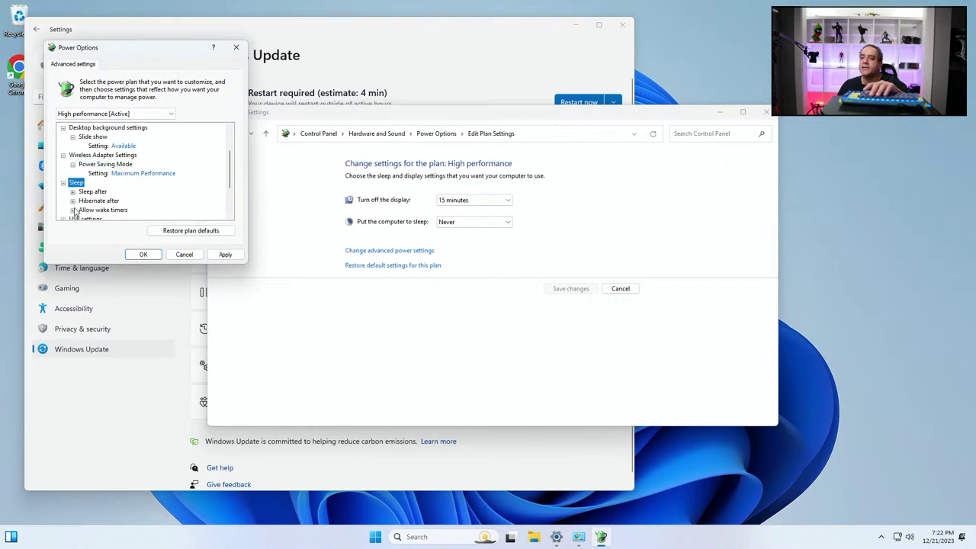
double_click(92, 200)
double_click(86, 219)
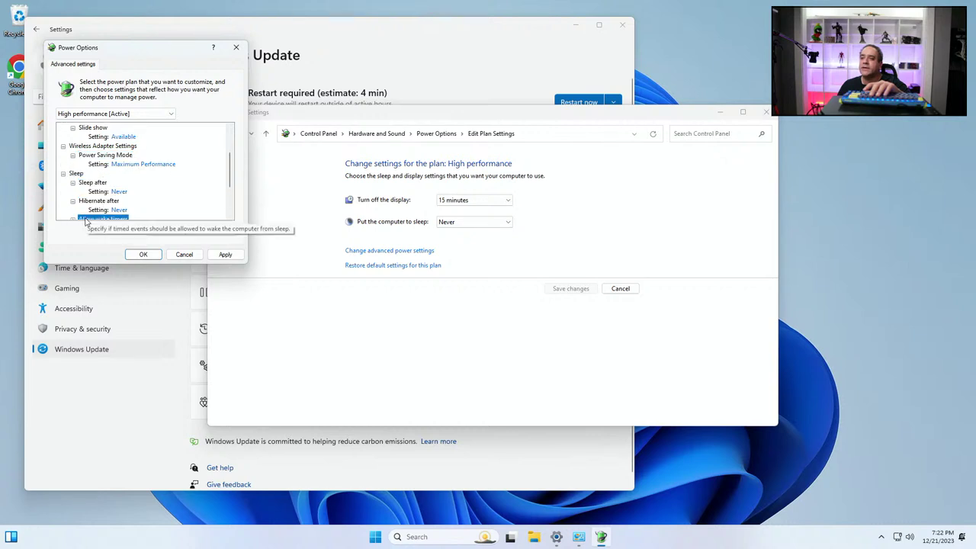
double_click(85, 219)
Expand and review the advanced settings for USB selective suspend, Intel graphics, PCI Express, and minimum and maximum processor state
double_click(85, 218)
double_click(87, 218)
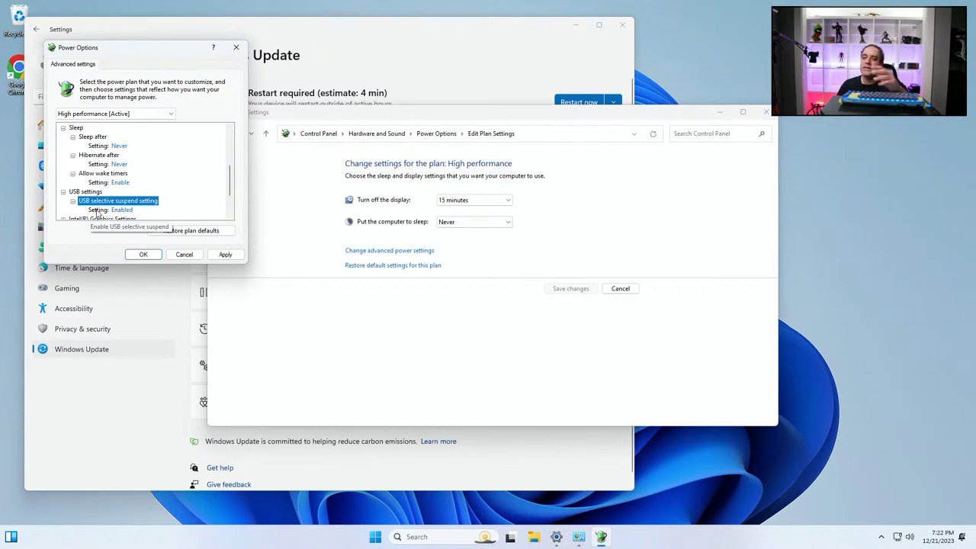
double_click(87, 218)
left_click(94, 210)
double_click(95, 210)
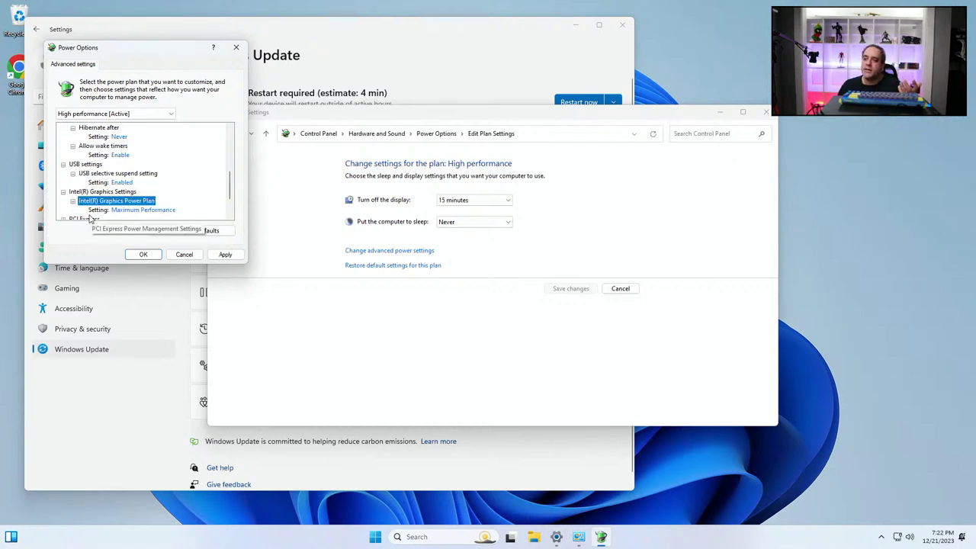
double_click(89, 218)
double_click(89, 215)
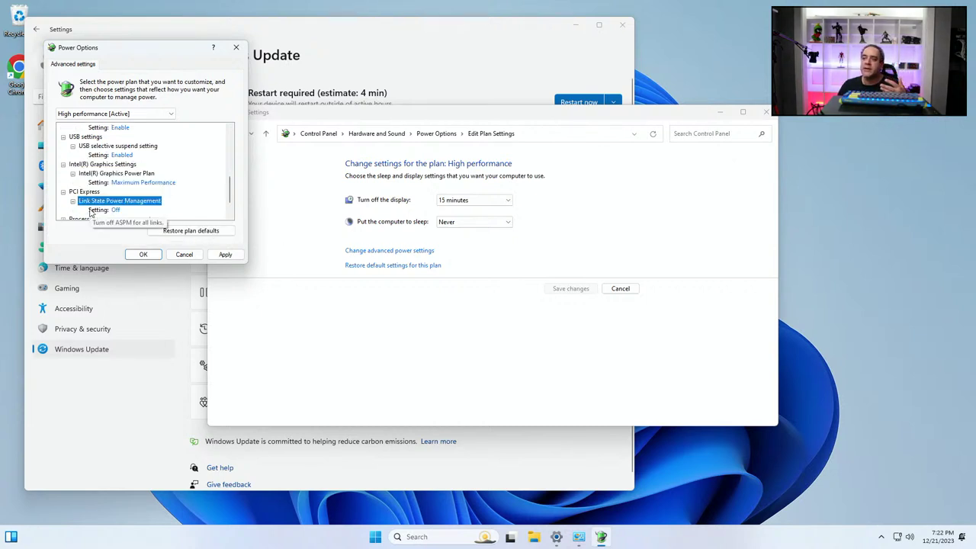
double_click(90, 217)
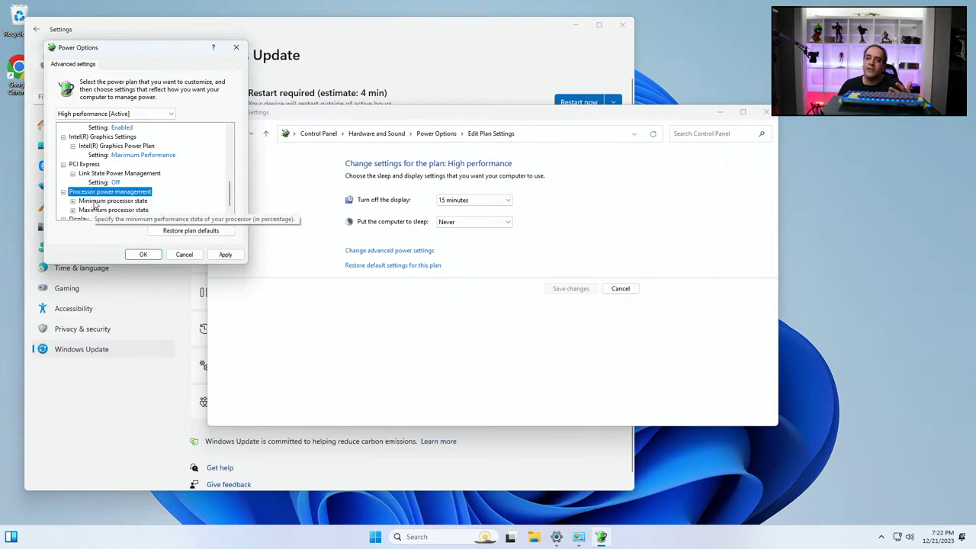
key("Down")
key("Right")
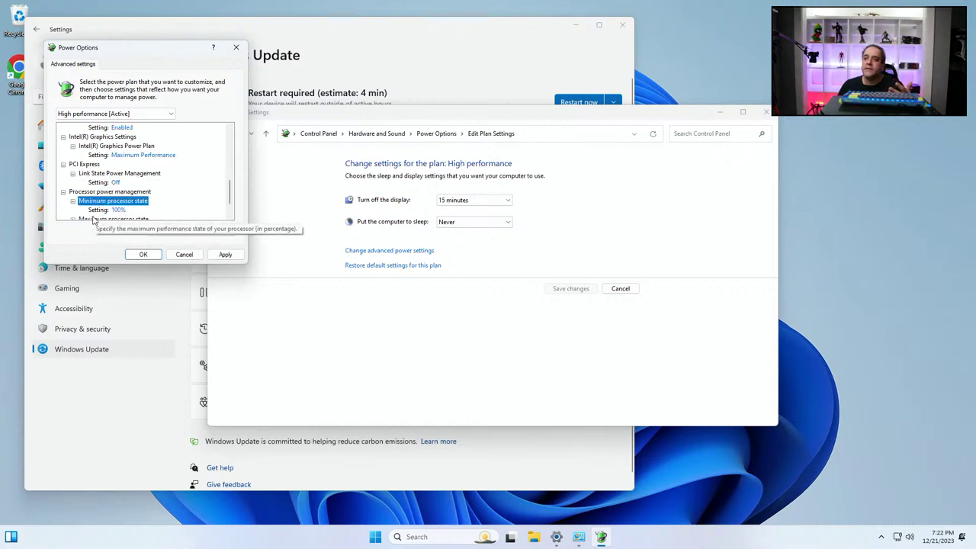
double_click(92, 220)
Set the display to turn off after 25 minutes, accept the advanced power settings, and close the plan settings window
left_click(93, 210)
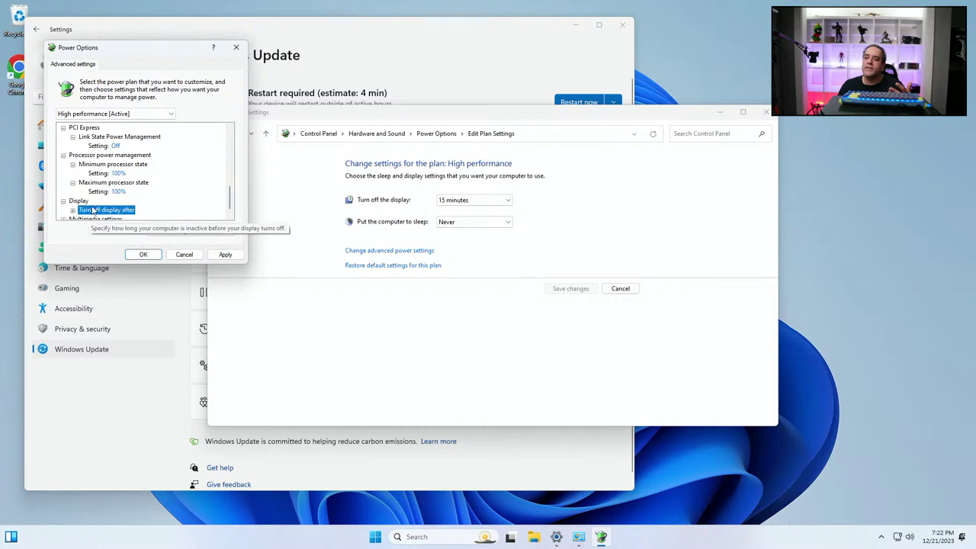
double_click(107, 215)
left_click(133, 210)
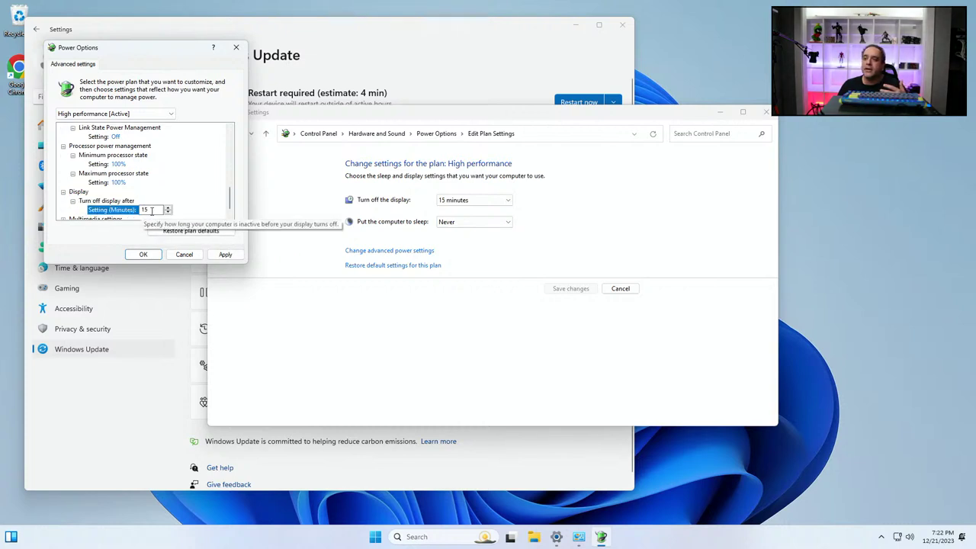
type("2")
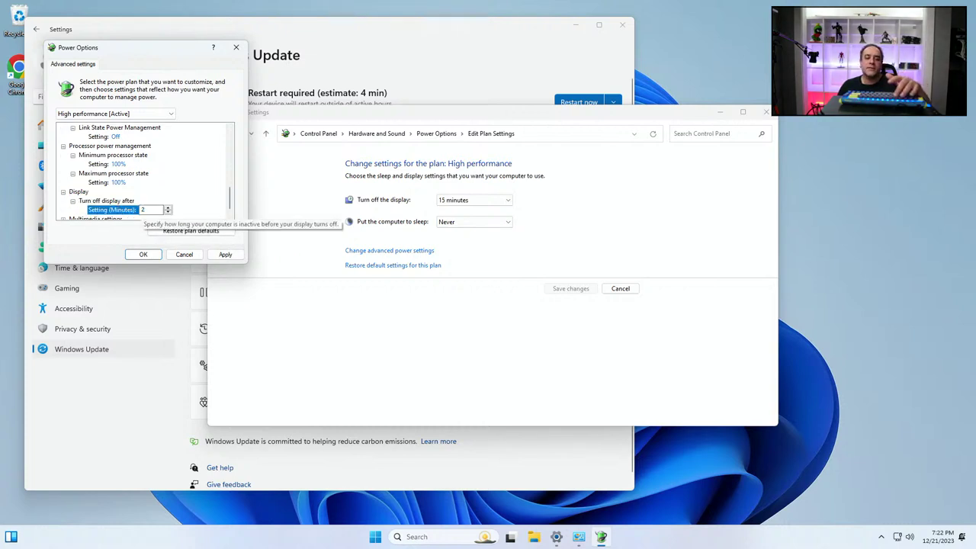
type("5")
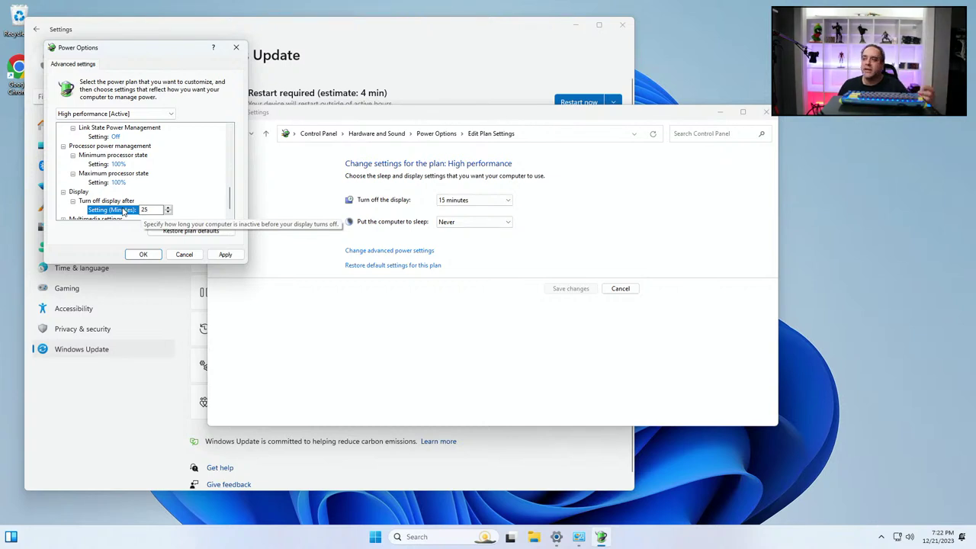
double_click(95, 209)
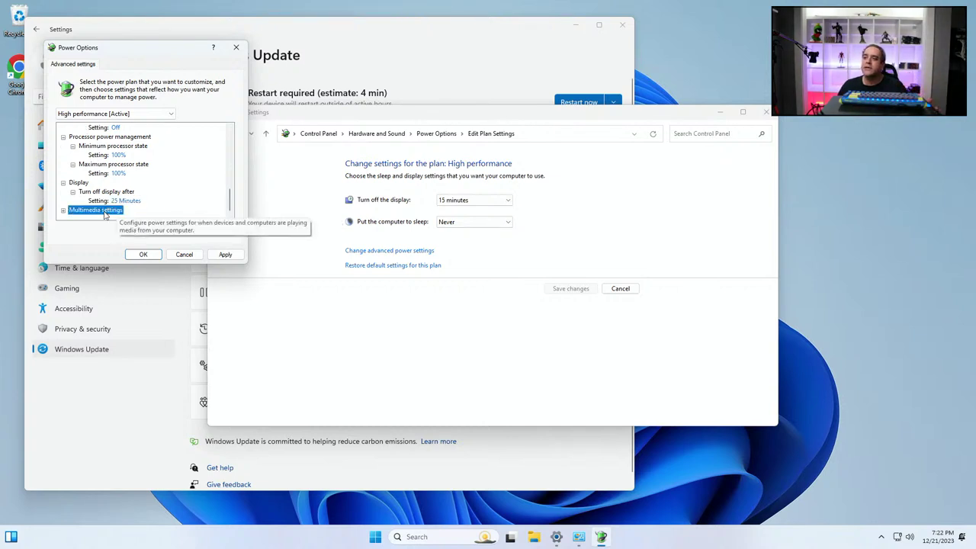
left_click(143, 254)
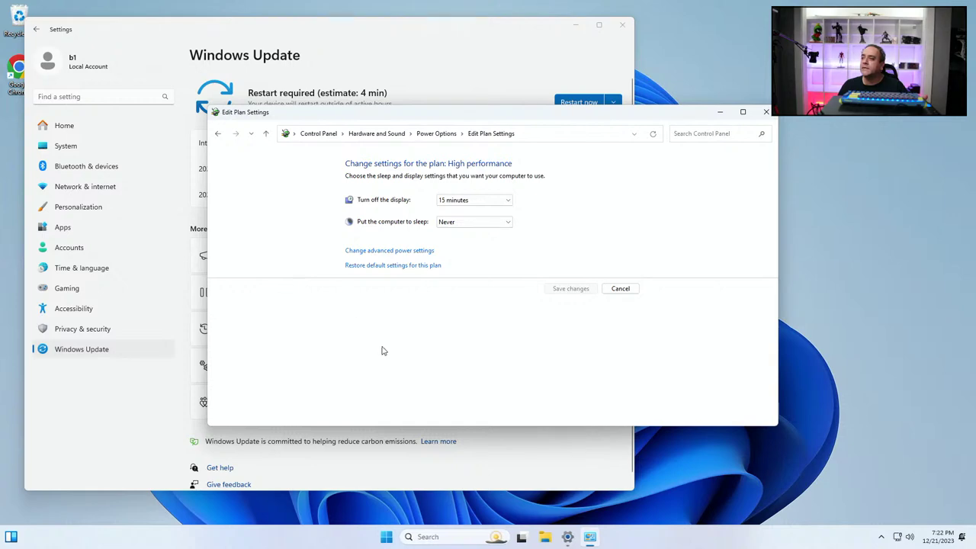
left_click(766, 113)
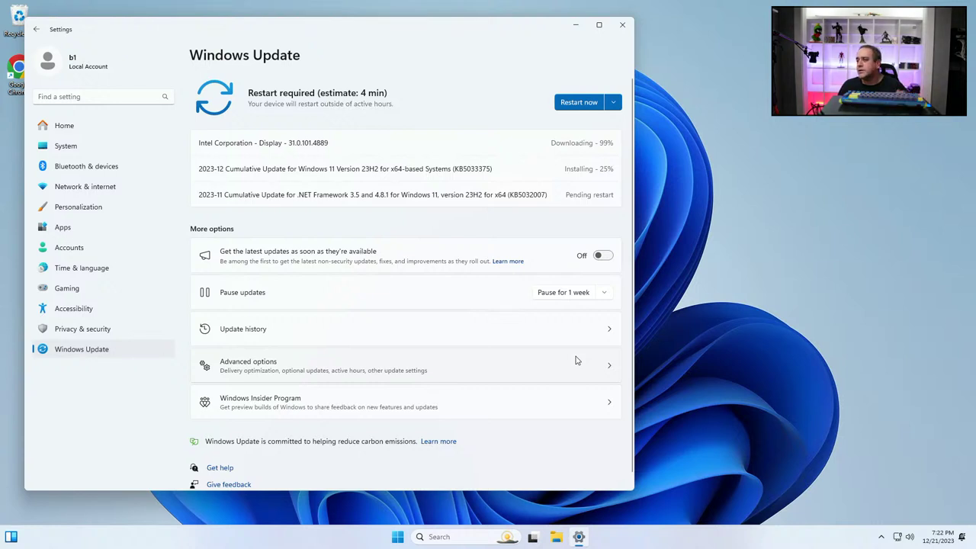
left_click(881, 537)
left_click(806, 469)
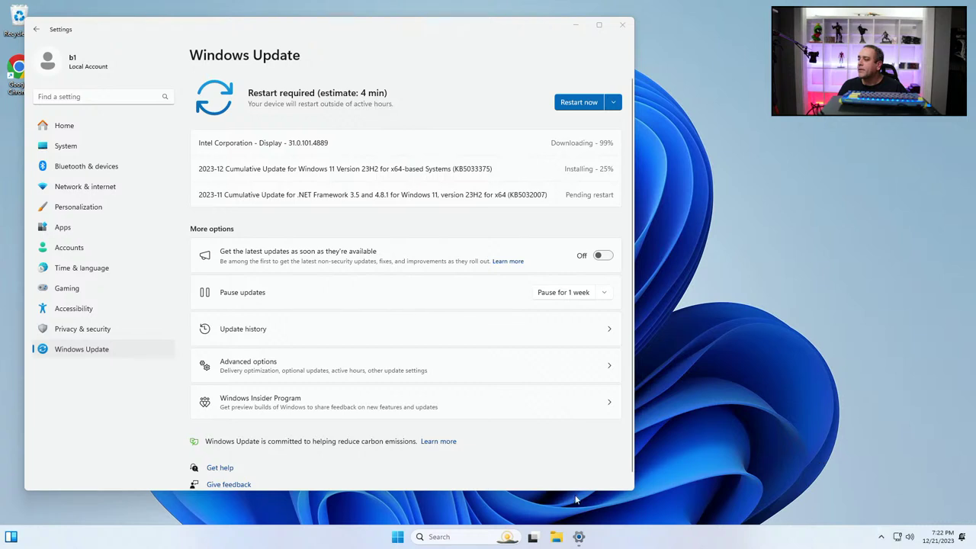
In the Date & time settings, set the time zone to (UTC-05:00) Eastern Time (US & Canada) and synchronize the clock, then return to Windows Update
left_click(390, 537)
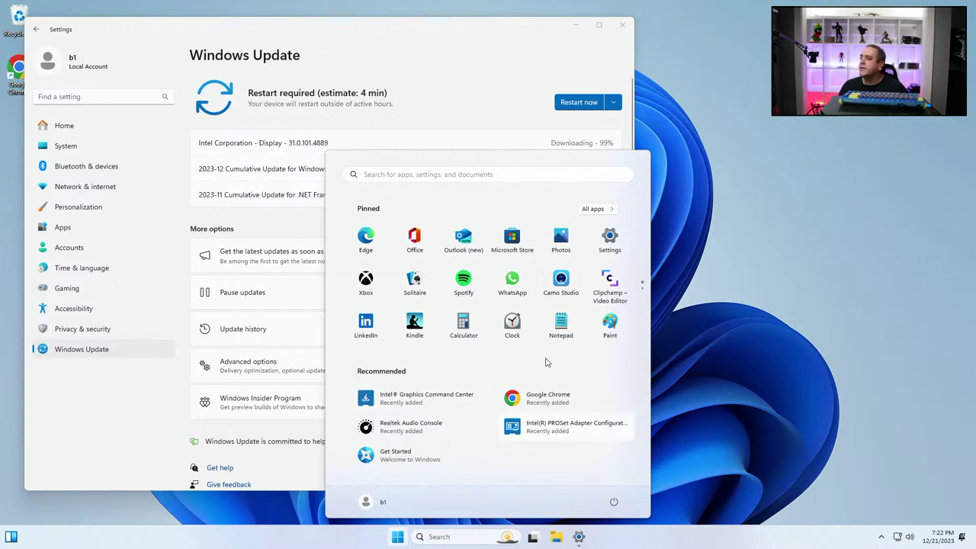
left_click(486, 175)
type("date & time settings")
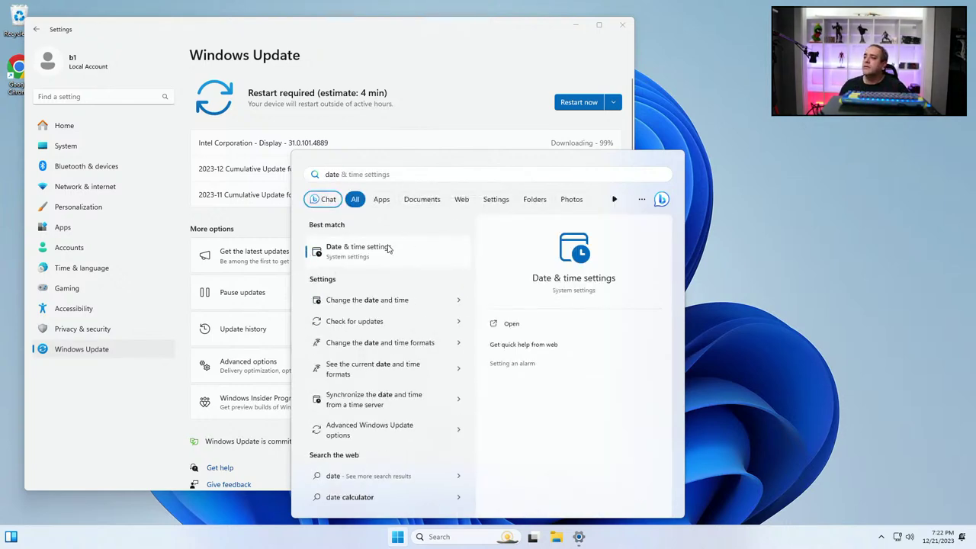
left_click(374, 252)
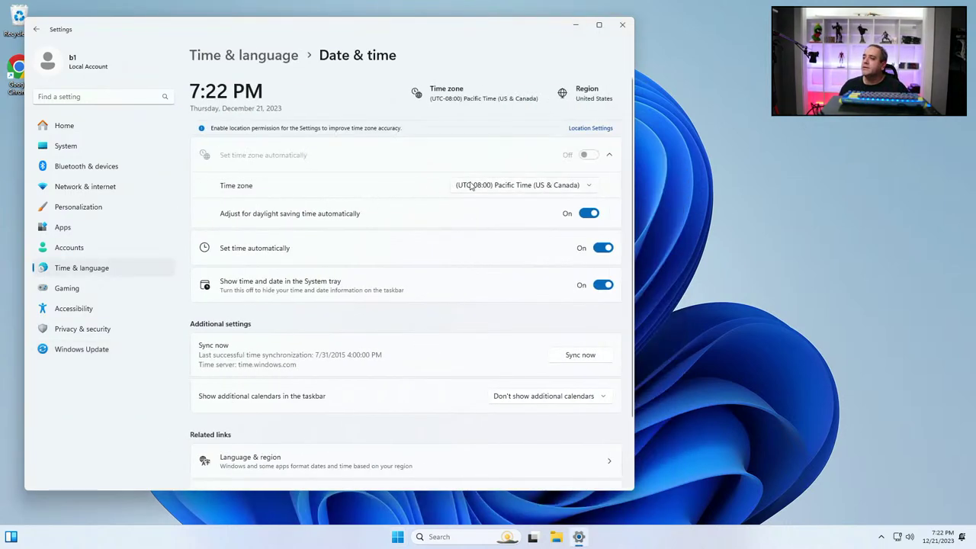
left_click(471, 186)
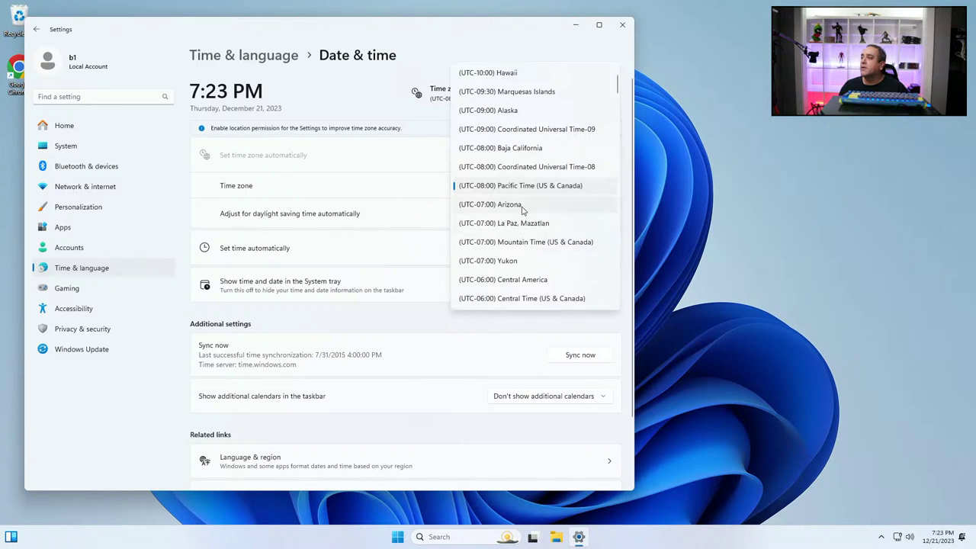
scroll(523, 206, "down", 5)
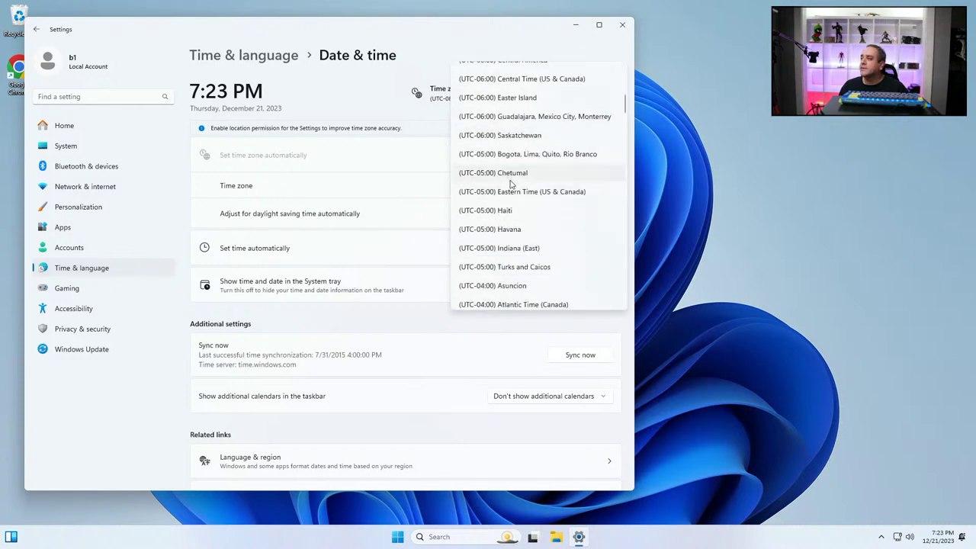
left_click(513, 191)
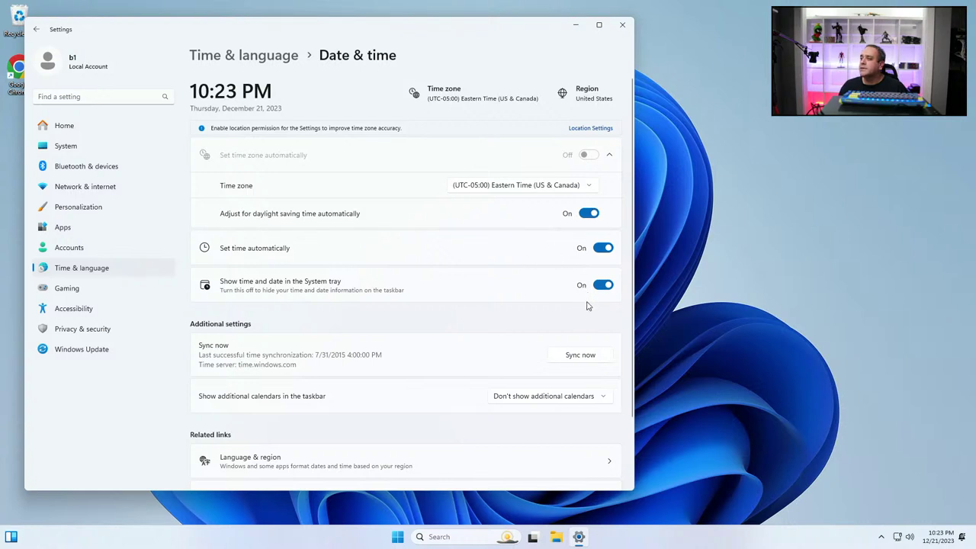
left_click(566, 359)
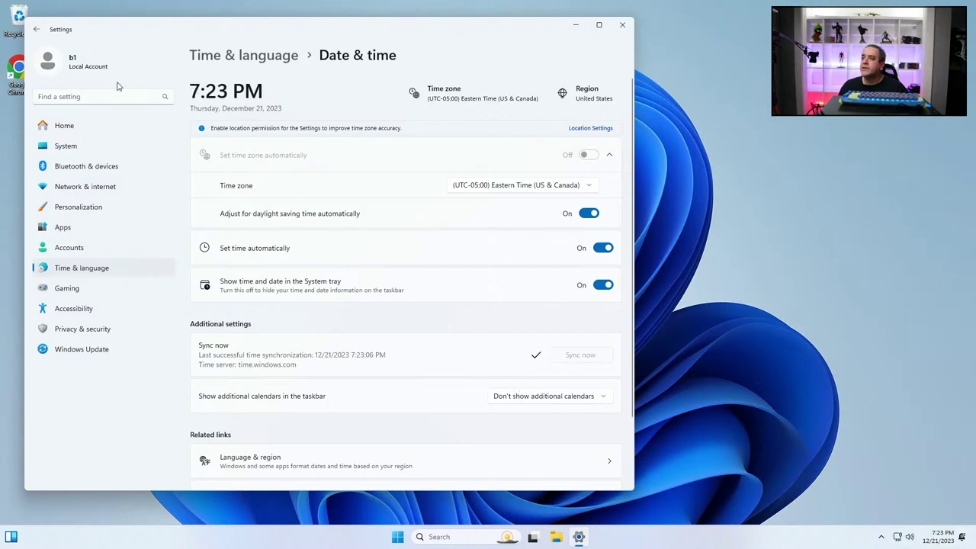
left_click(36, 30)
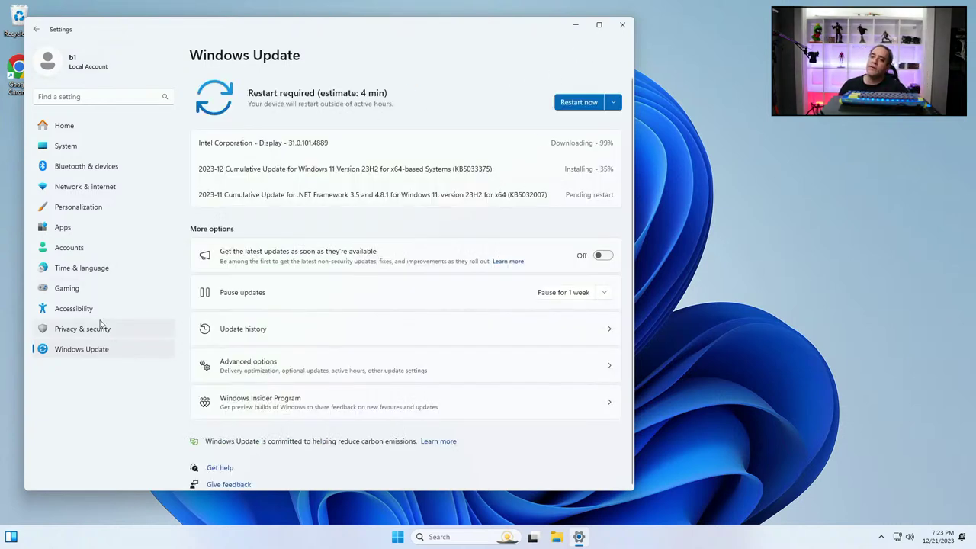
In the General privacy permissions, turn off app-launch tracking for Start and search results and suggested content in the Settings app
left_click(135, 327)
left_click(283, 106)
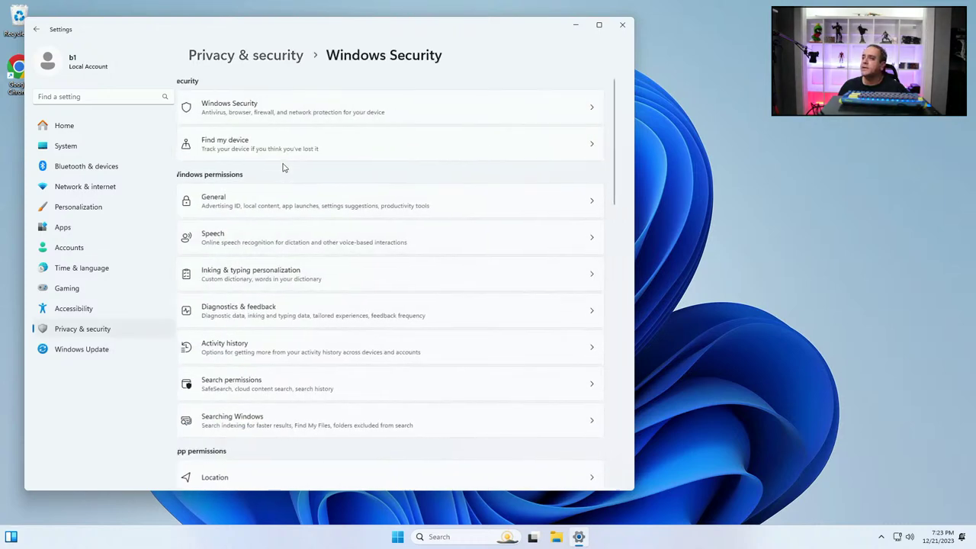
left_click(276, 198)
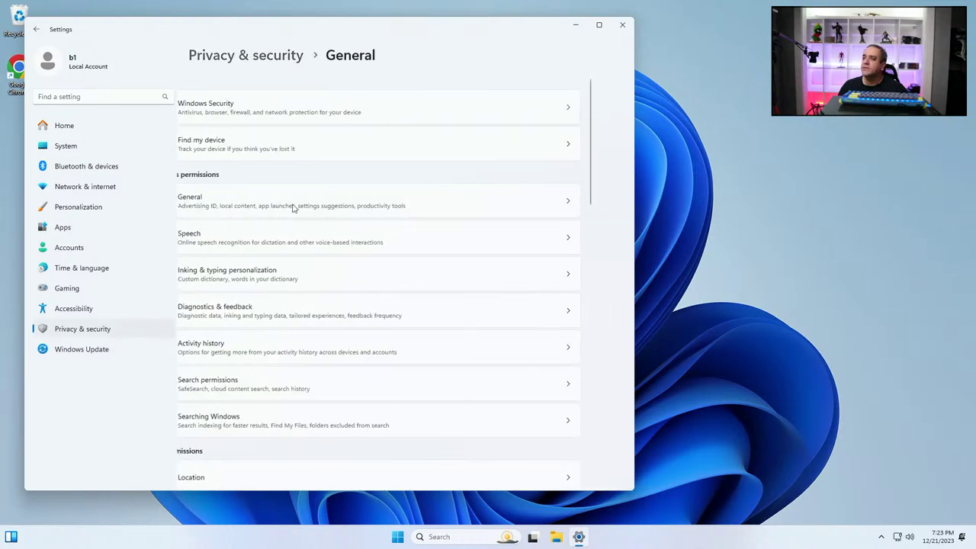
left_click(602, 166)
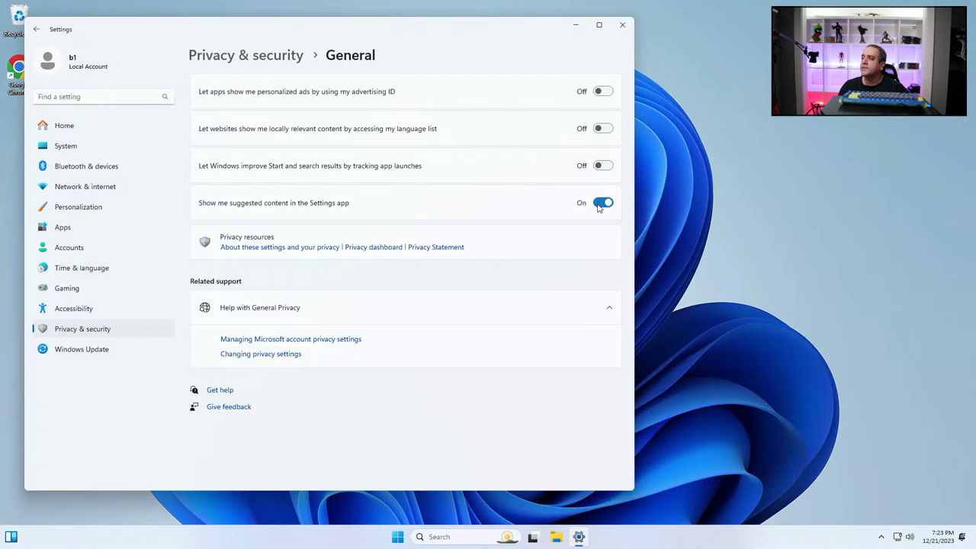
left_click(603, 202)
key("alt+Left")
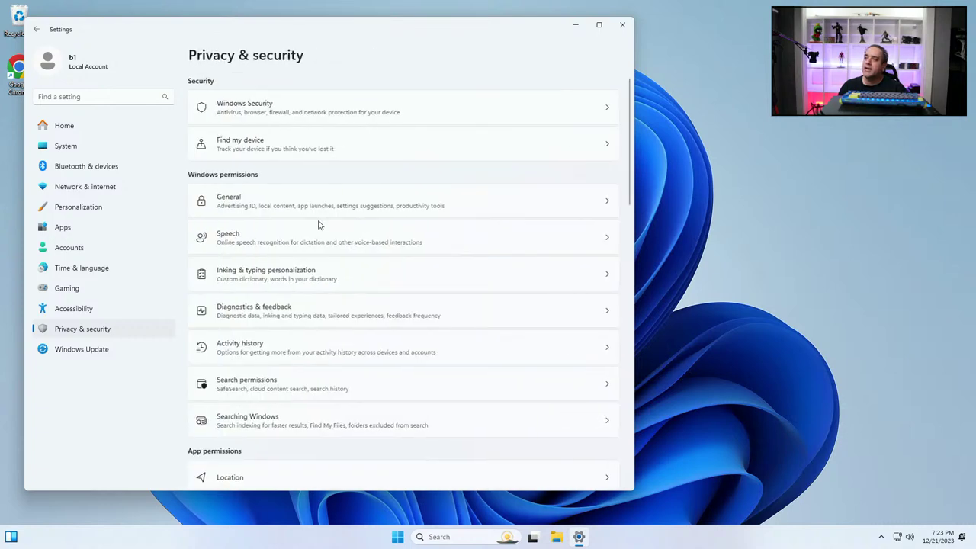
Check the online speech recognition setting and turn off the custom inking and typing dictionary
left_click(267, 241)
key("alt+Left")
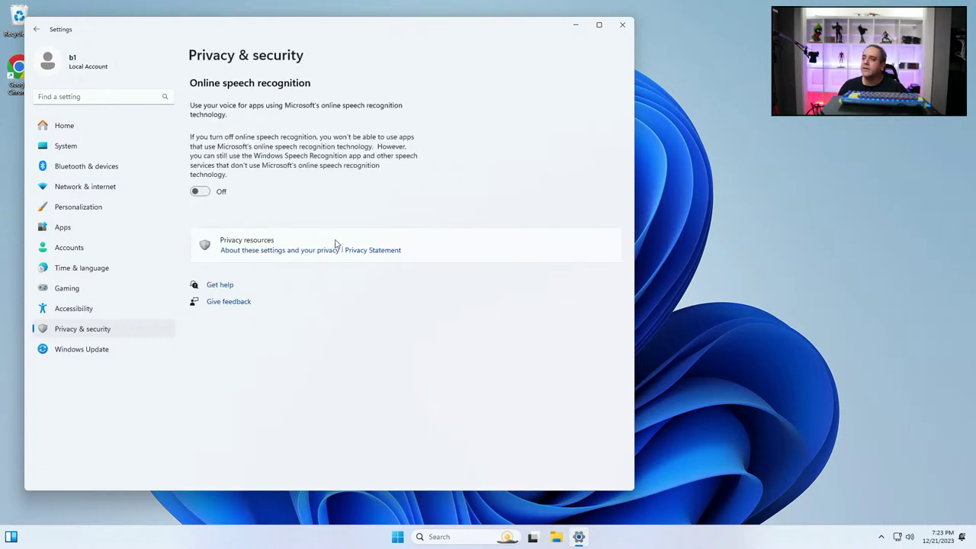
left_click(297, 274)
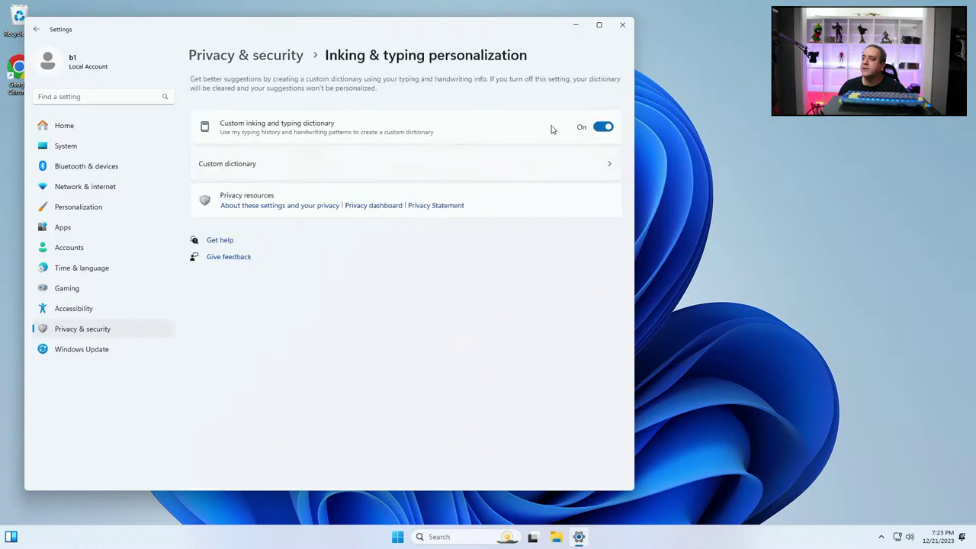
left_click(601, 126)
key("alt+Left")
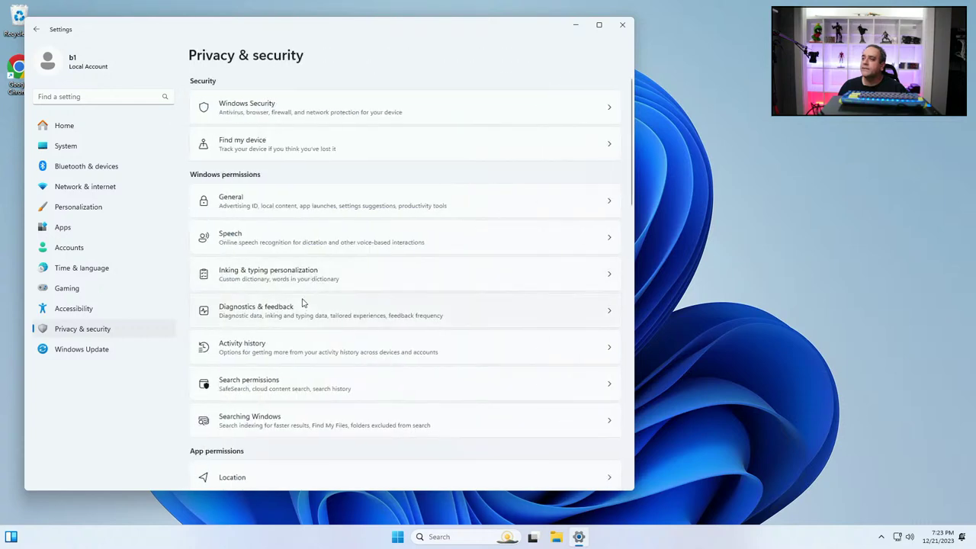
In the Diagnostics & feedback privacy settings, set the feedback frequency to Never
left_click(303, 305)
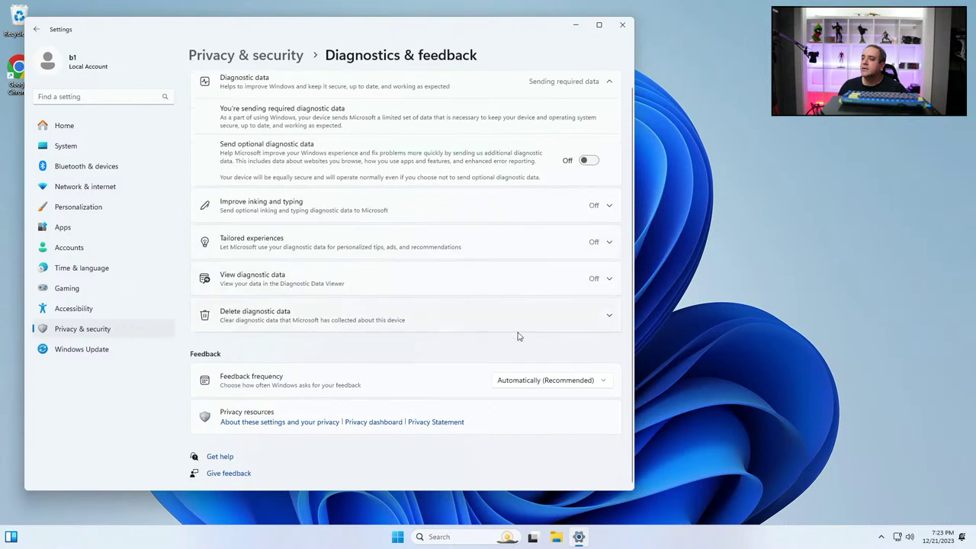
left_click(532, 380)
left_click(512, 457)
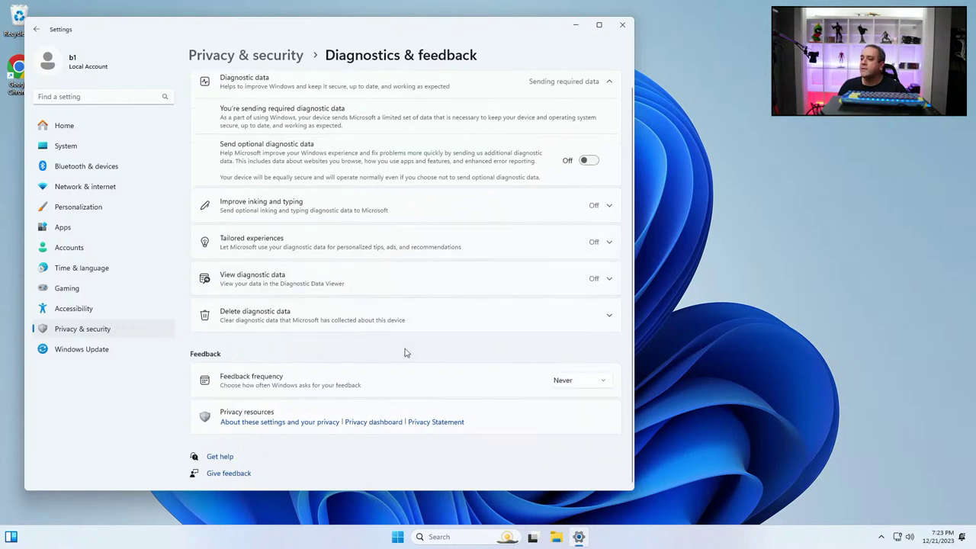
key("alt+Left")
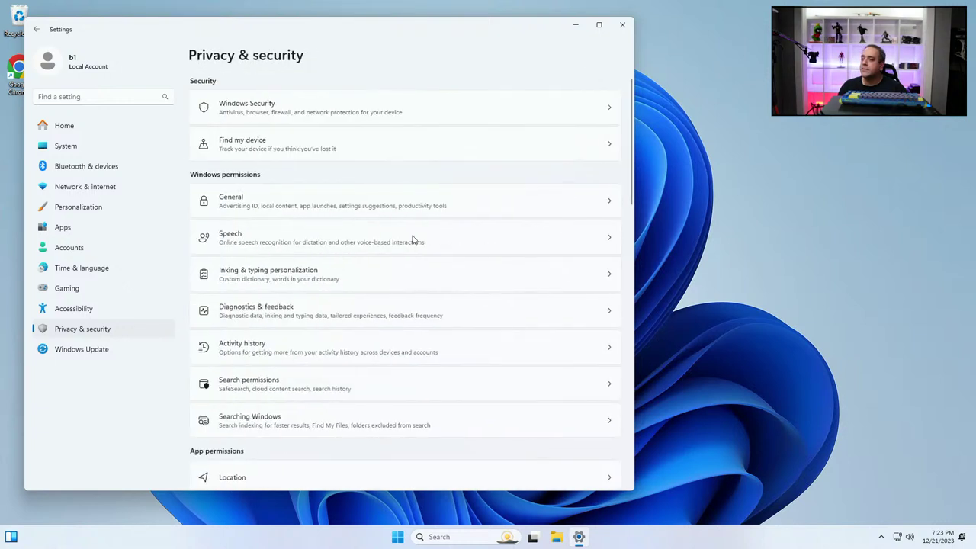
Turn off storing activity history on this device
left_click(273, 347)
left_click(588, 125)
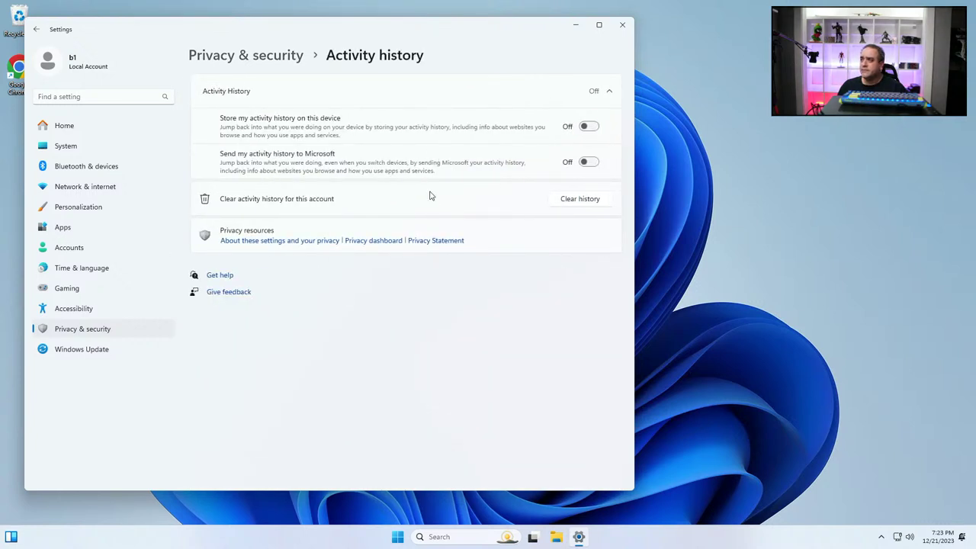
key("alt+Left")
In Search permissions, turn off cloud content search for Microsoft and work or school accounts, device search history, and search highlights
left_click(265, 383)
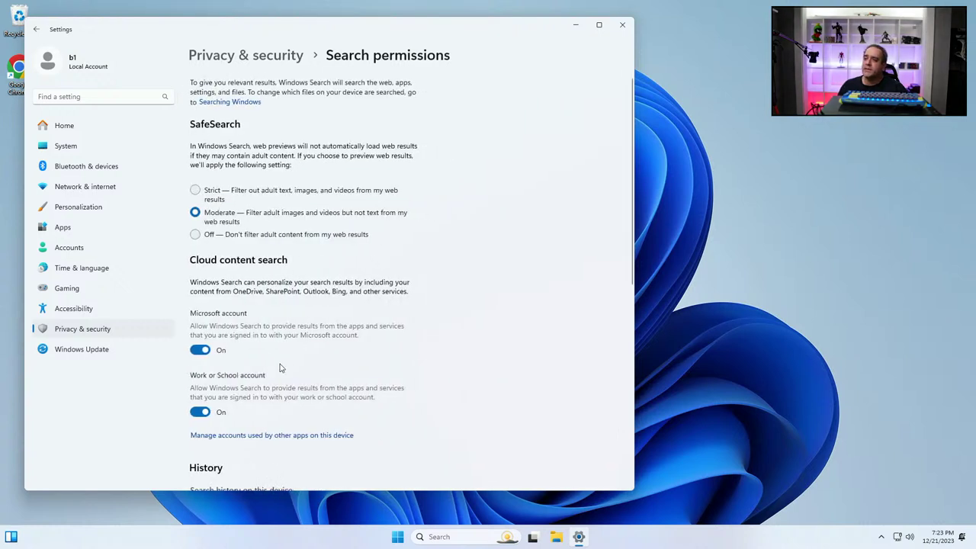
left_click(200, 350)
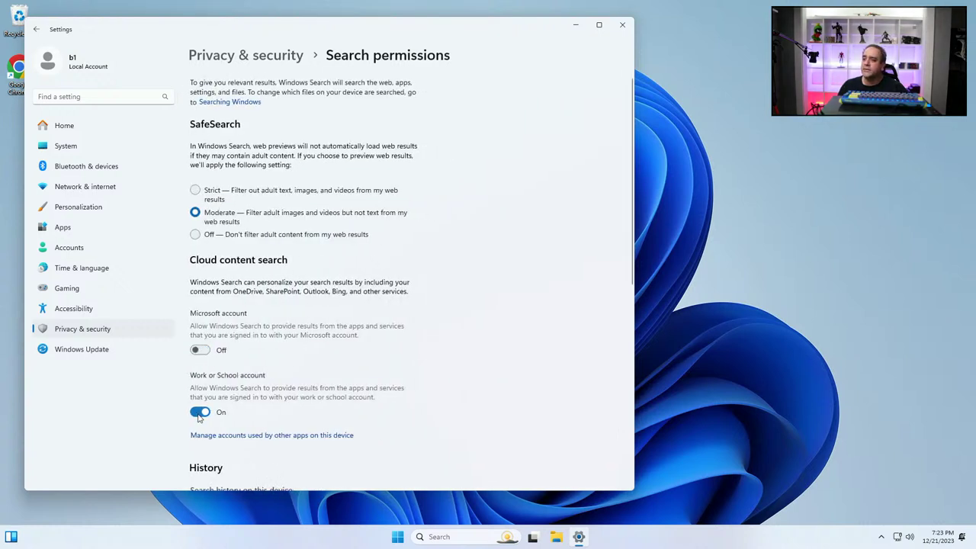
left_click(200, 412)
scroll(339, 422, "down", 2)
left_click(200, 401)
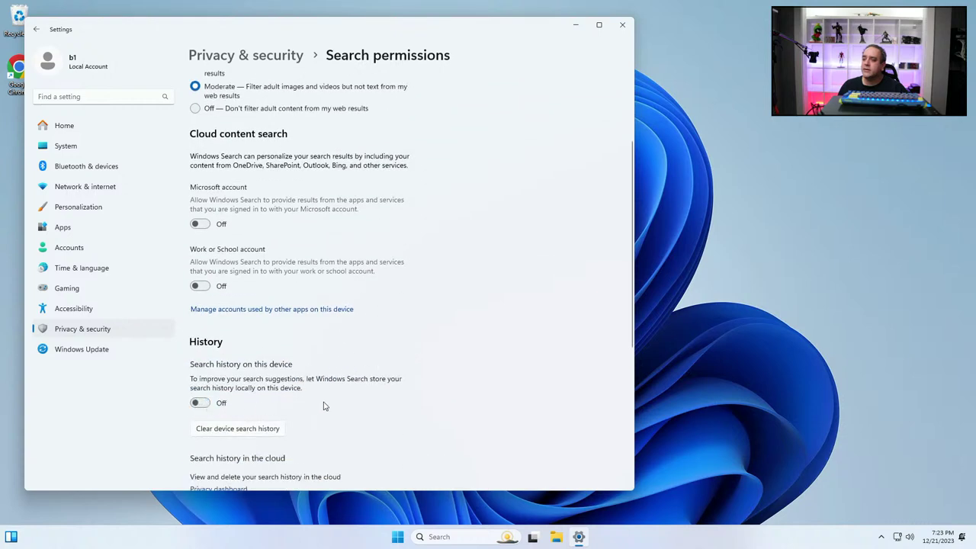
scroll(323, 404, "down", 3)
scroll(331, 401, "down", 2)
left_click(235, 338)
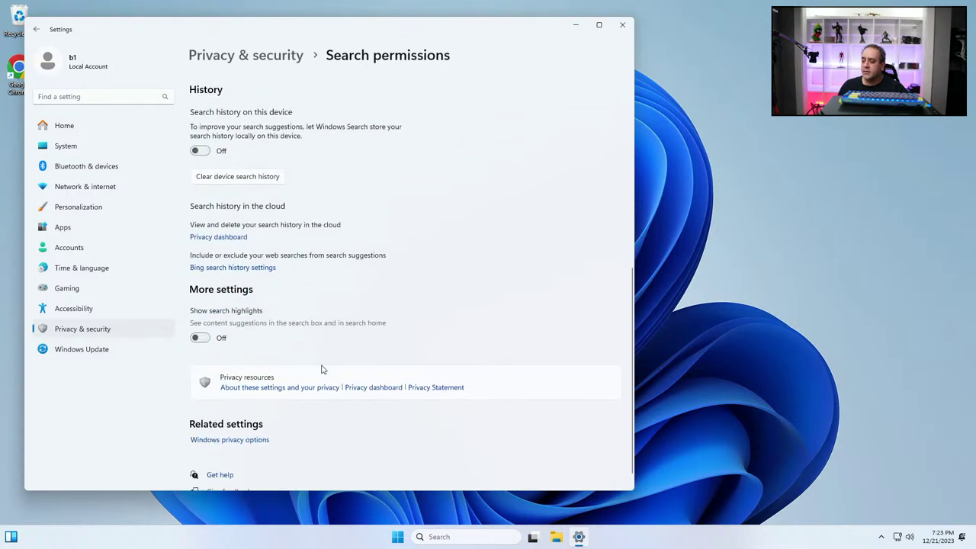
scroll(326, 374, "down", 1)
key("alt+Left")
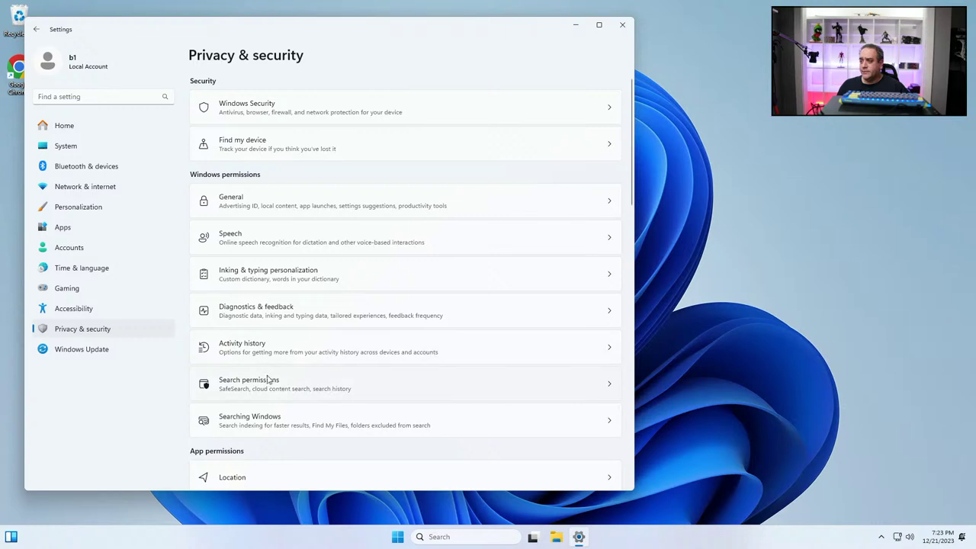
Review the Search permissions, Searching Windows and Location privacy settings
left_click(267, 385)
scroll(296, 298, "down", 2)
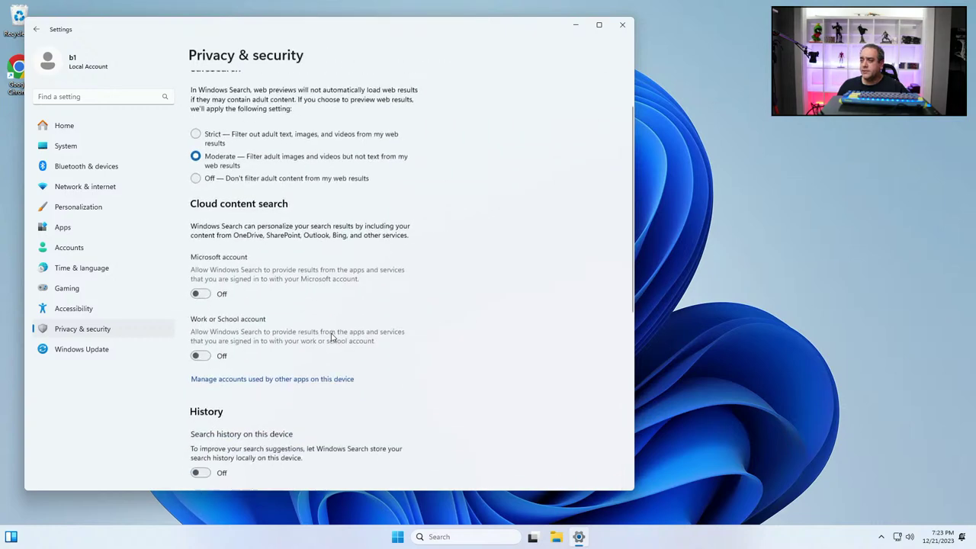
key("alt+Left")
left_click(246, 418)
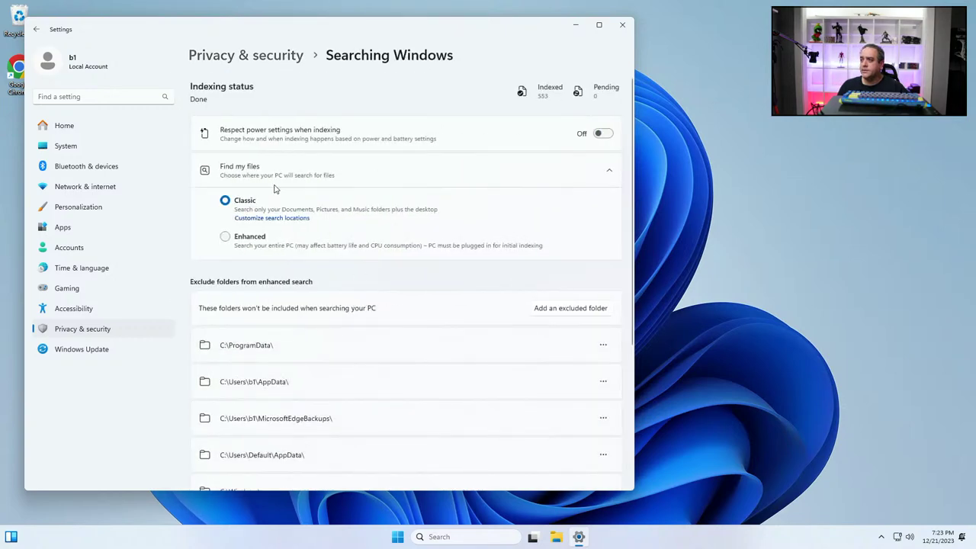
scroll(457, 191, "down", 2)
key("alt+Left")
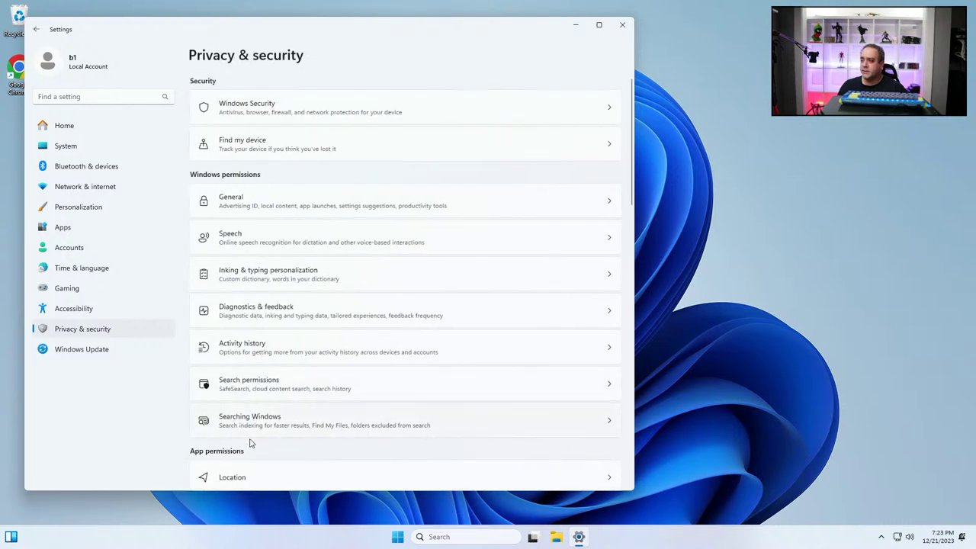
scroll(280, 441, "down", 1)
scroll(279, 440, "down", 4)
left_click(277, 232)
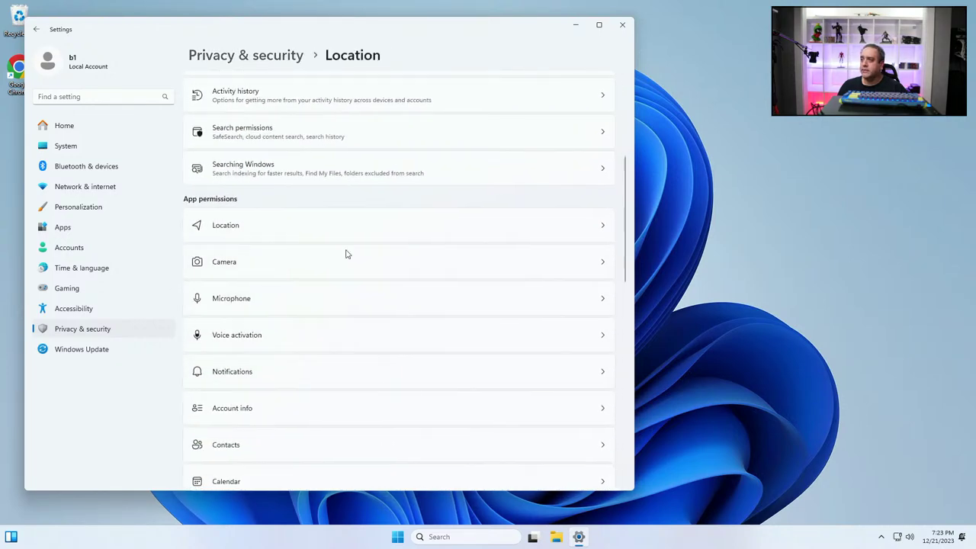
key("alt+Left")
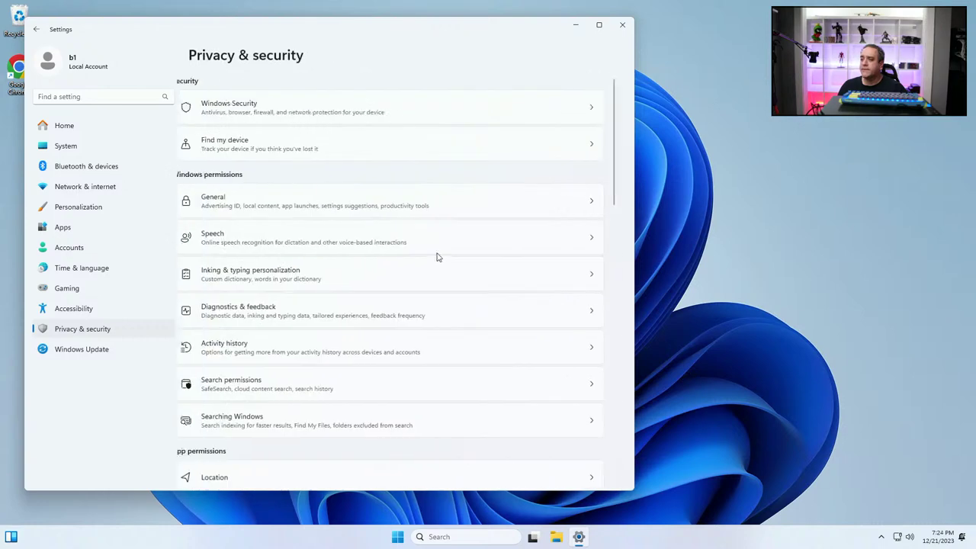
Turn off camera access for apps and for the whole device
scroll(268, 353, "down", 3)
left_click(284, 385)
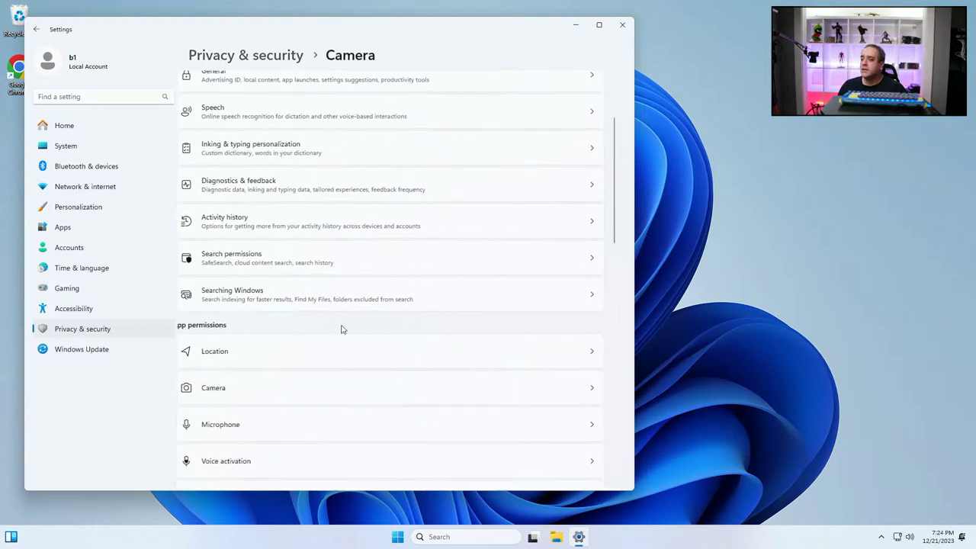
left_click(590, 164)
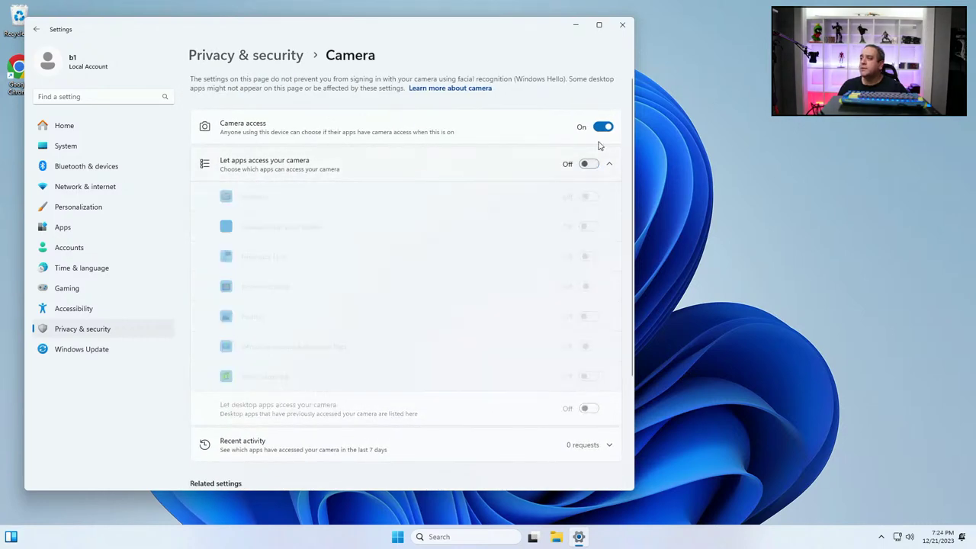
left_click(603, 126)
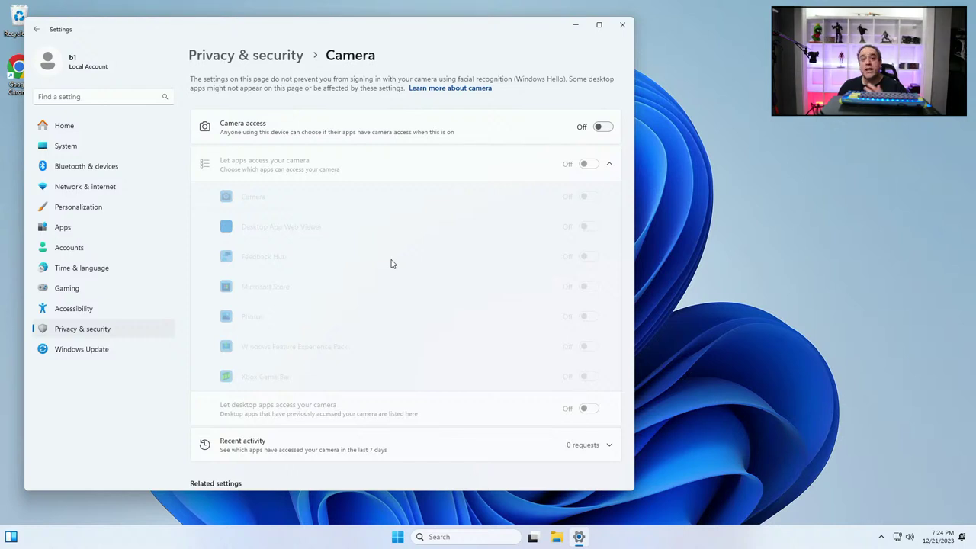
key("alt+Left")
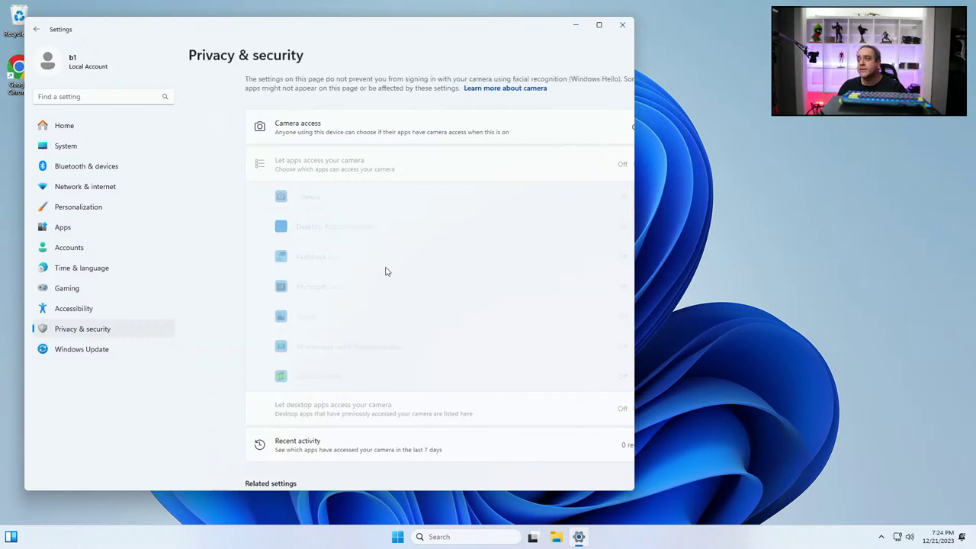
Turn off microphone access for apps and for the whole device
scroll(367, 358, "down", 3)
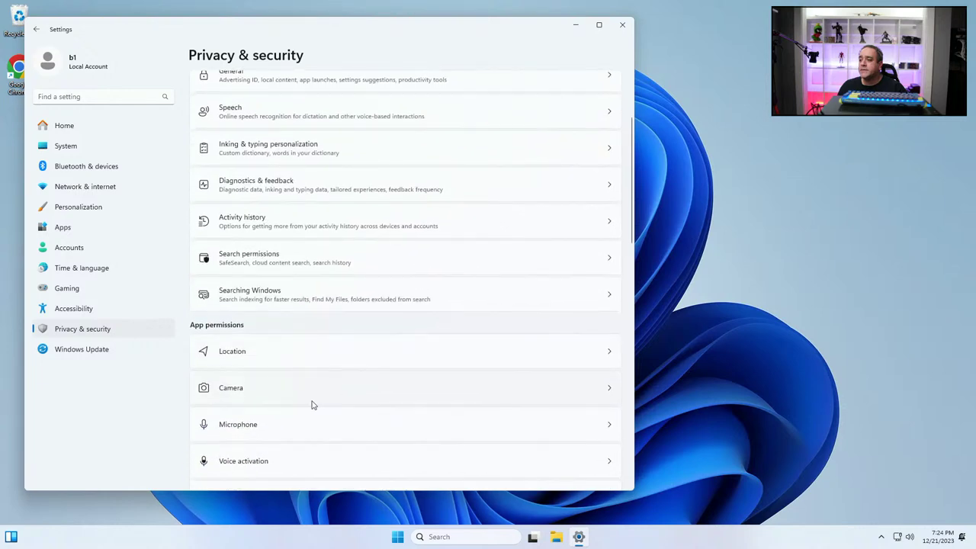
left_click(305, 425)
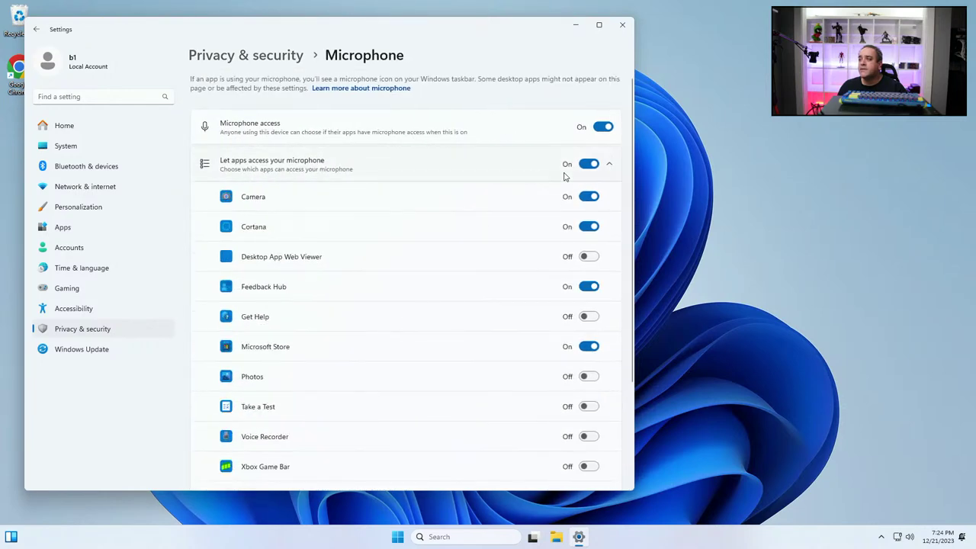
left_click(591, 164)
left_click(602, 127)
key("alt+Left")
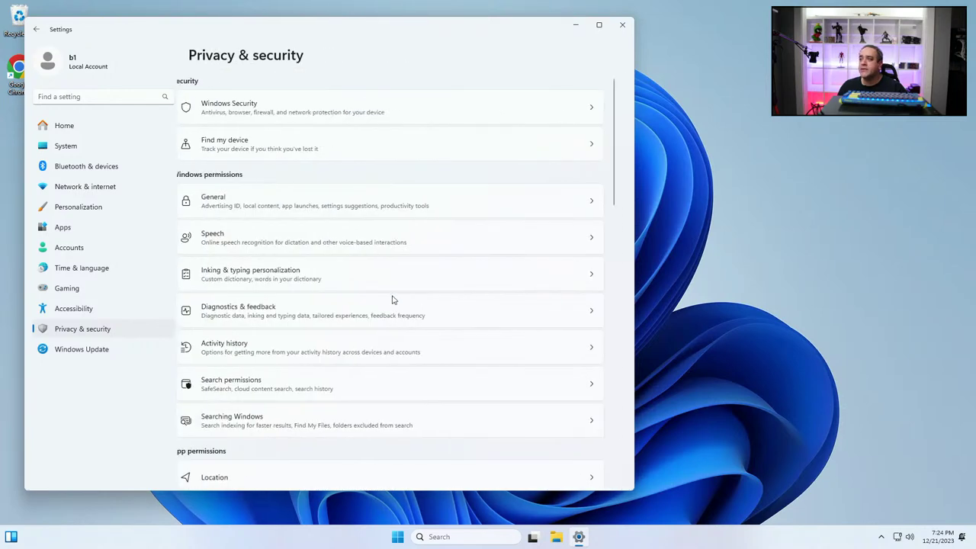
Check the voice activation permissions, and turn off notification access for apps and for the whole device
scroll(347, 427, "down", 4)
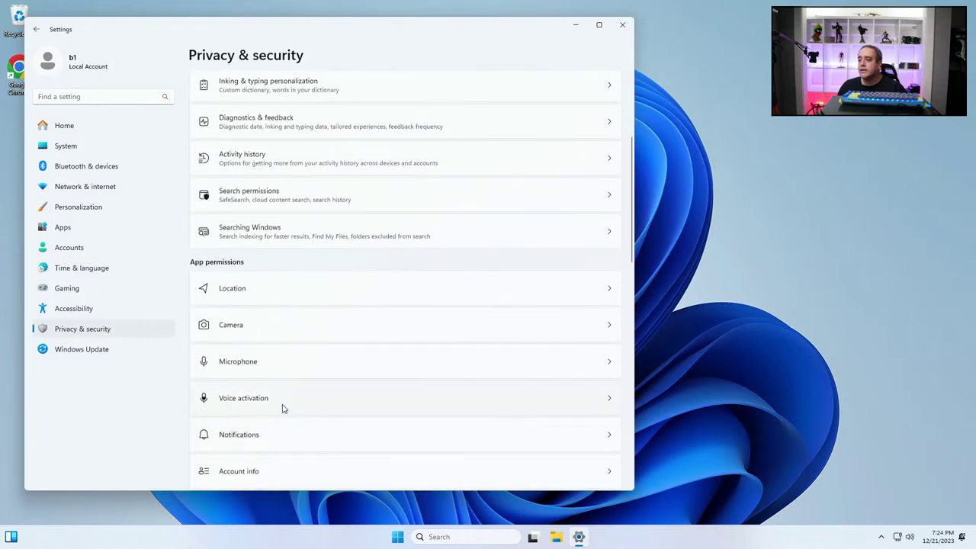
left_click(281, 405)
key("alt+Left")
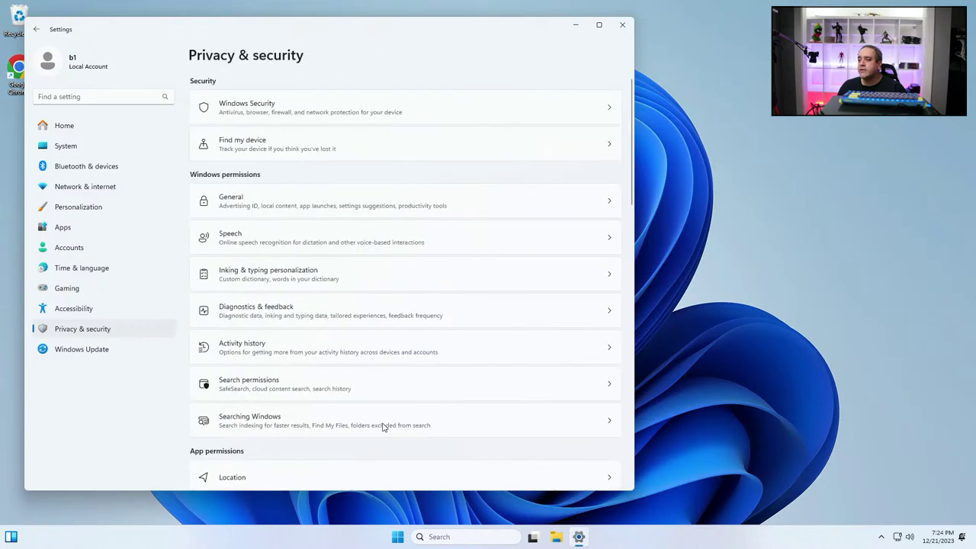
scroll(346, 422, "down", 4)
left_click(280, 436)
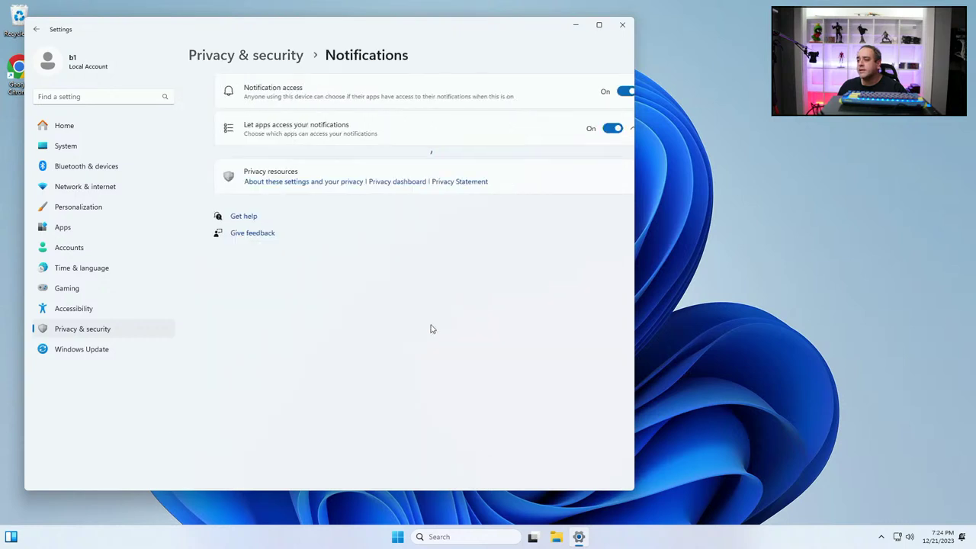
left_click(604, 131)
left_click(603, 92)
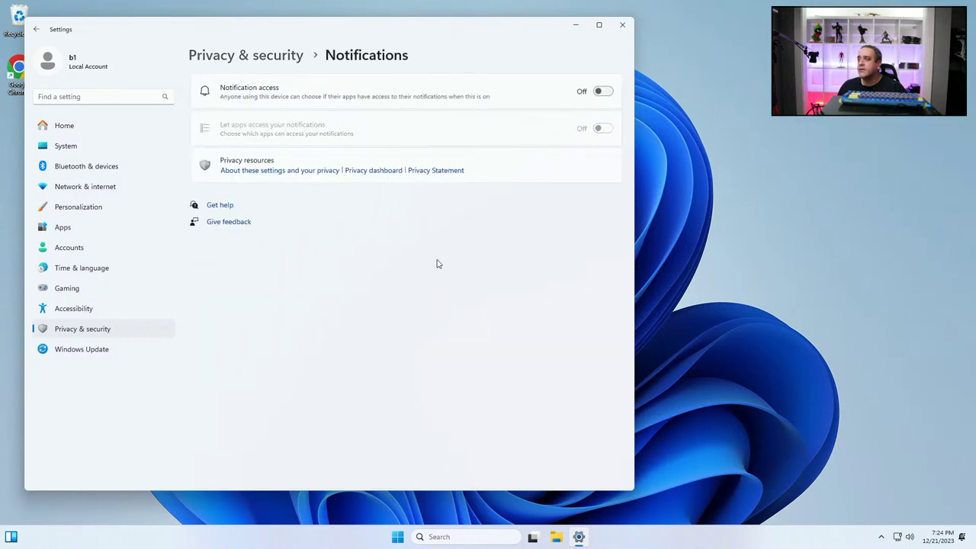
key("alt+Left")
Turn off account info access for apps and for the whole device
scroll(340, 440, "down", 5)
scroll(343, 427, "down", 1)
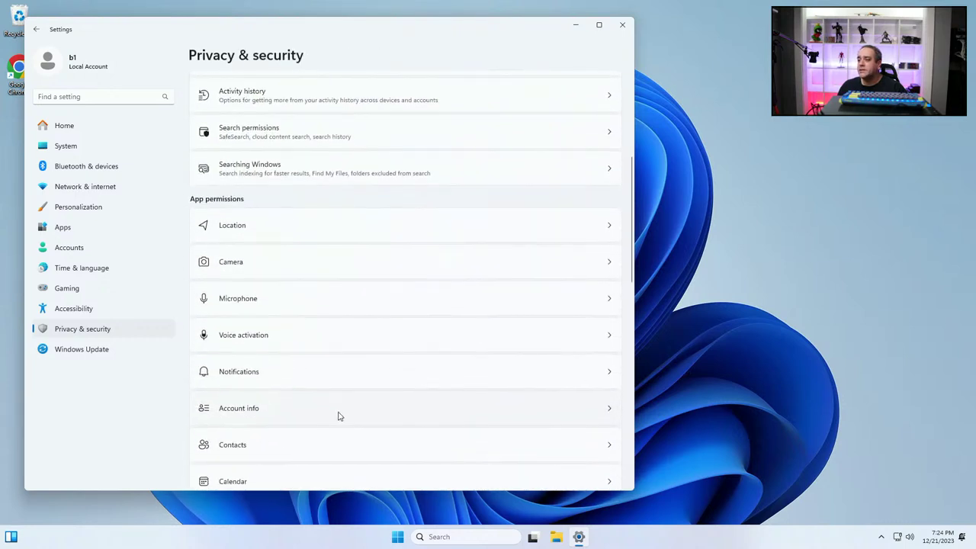
left_click(326, 409)
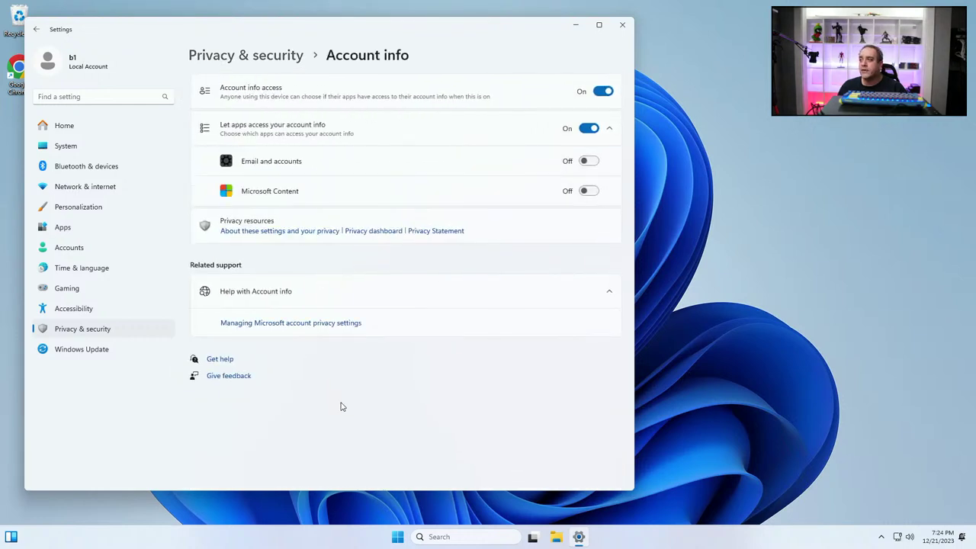
left_click(588, 129)
left_click(604, 91)
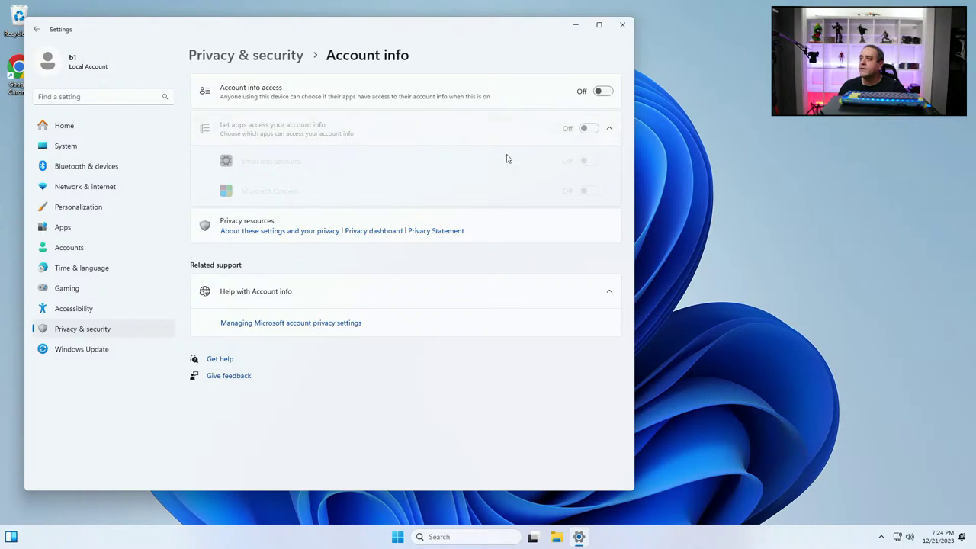
Turn off calendar access for apps and for the whole device
key("alt+Left")
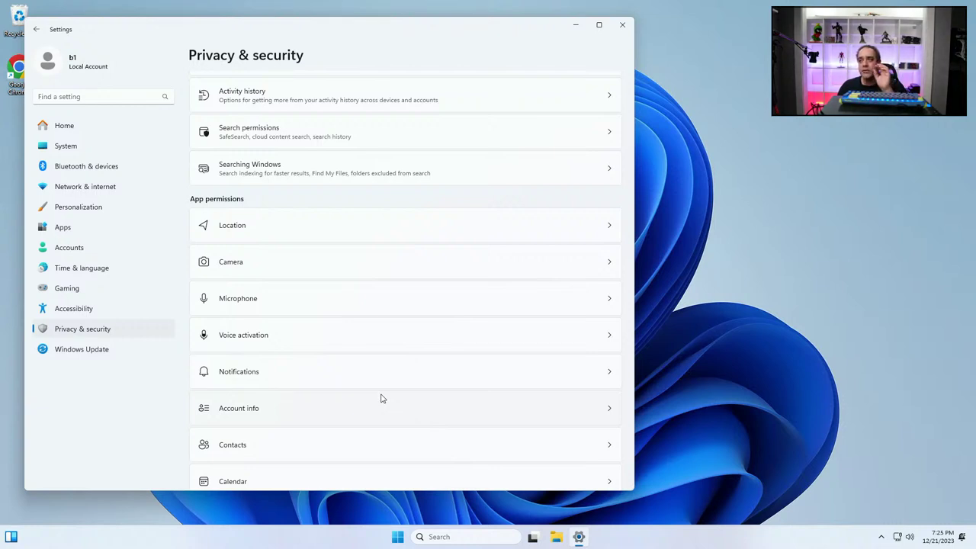
scroll(370, 401, "down", 3)
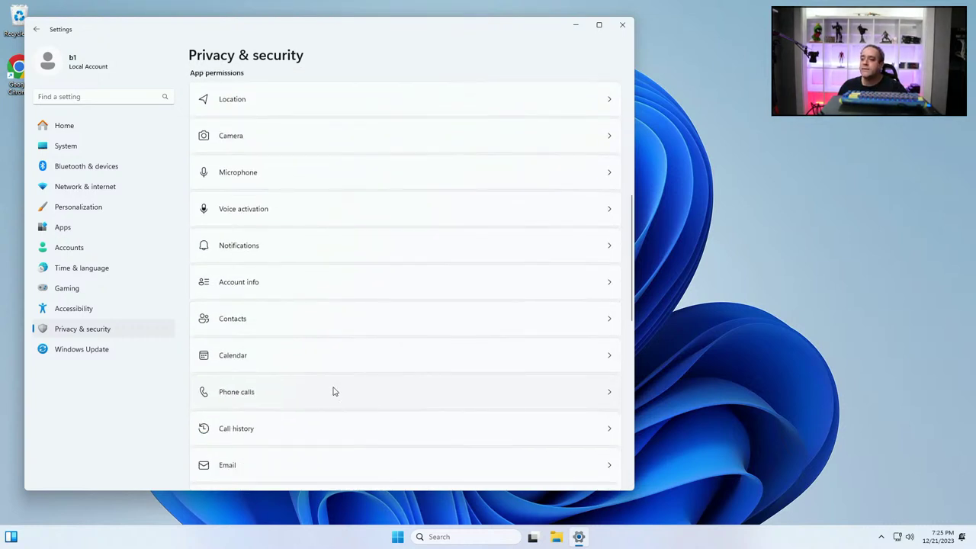
left_click(323, 354)
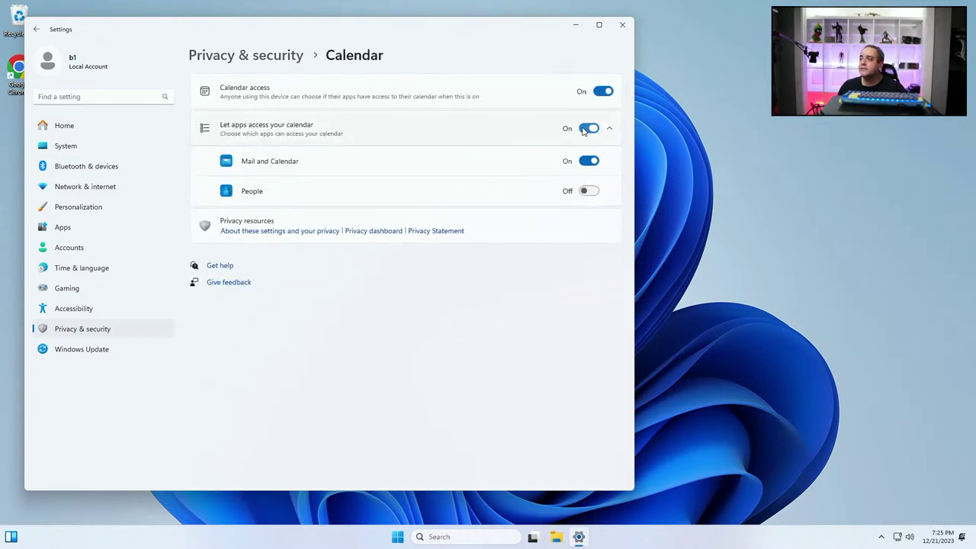
left_click(602, 91)
key("alt+Left")
Turn off phone call access for apps and for the whole device
scroll(361, 392, "down", 6)
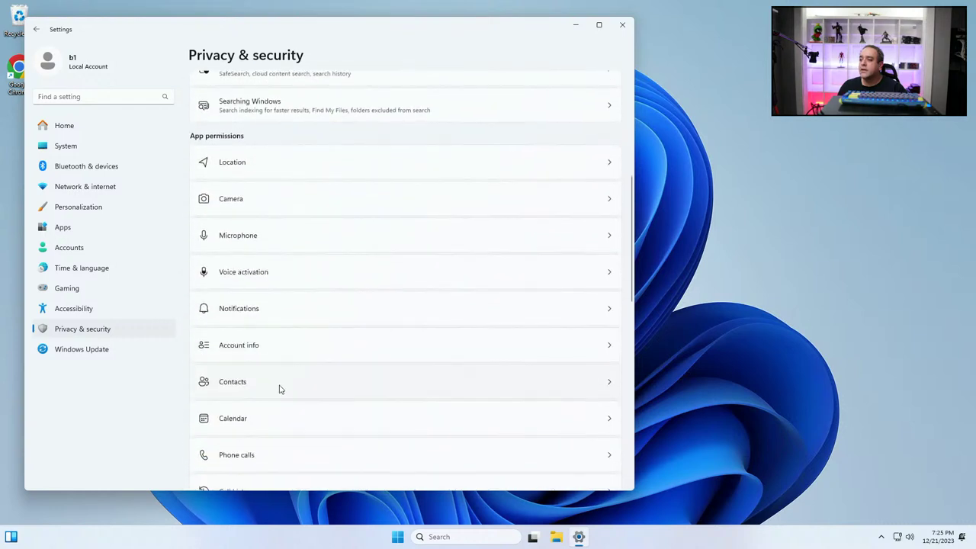
left_click(275, 456)
left_click(588, 129)
left_click(602, 90)
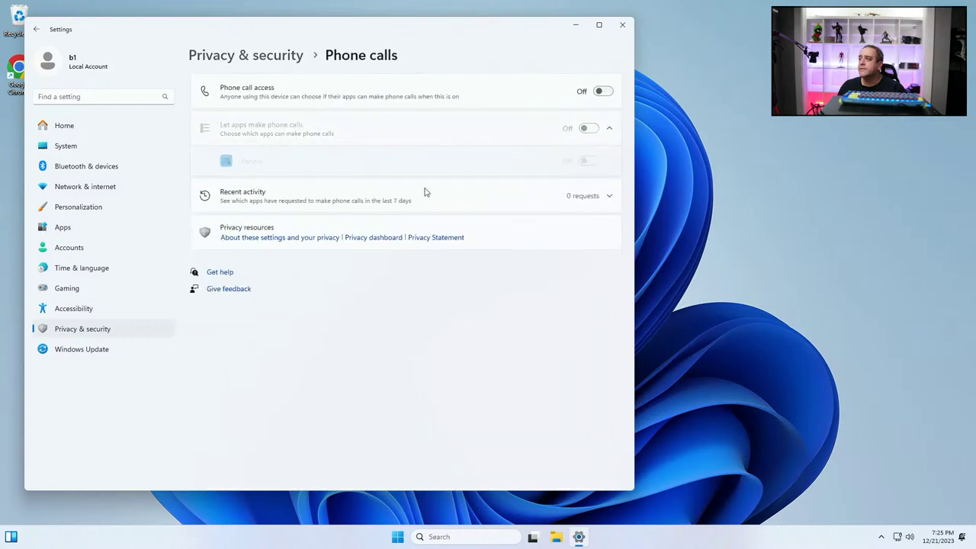
key("alt+Left")
Turn off call history access for apps and for the whole device
scroll(338, 404, "down", 3)
scroll(338, 427, "down", 3)
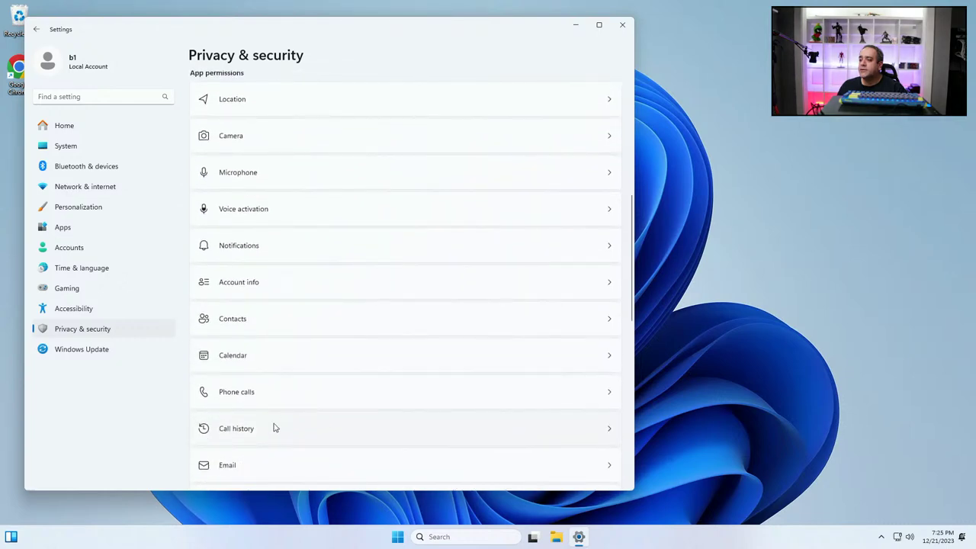
left_click(275, 429)
key("alt+Left")
scroll(307, 453, "down", 4)
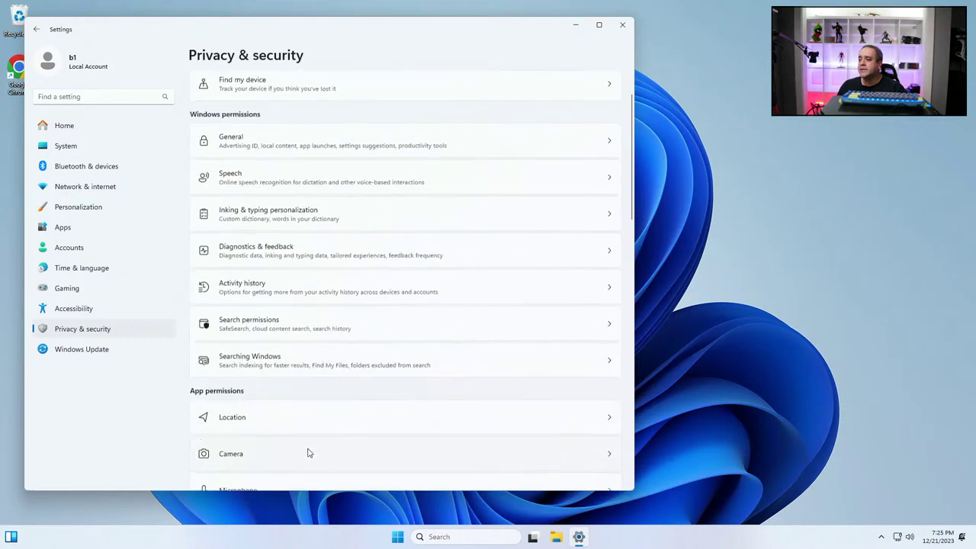
scroll(277, 447, "down", 2)
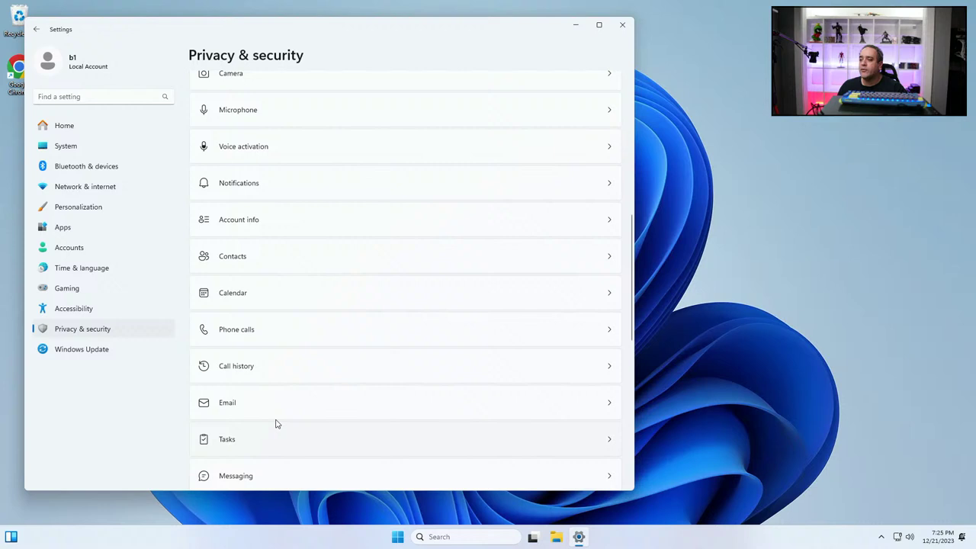
left_click(264, 366)
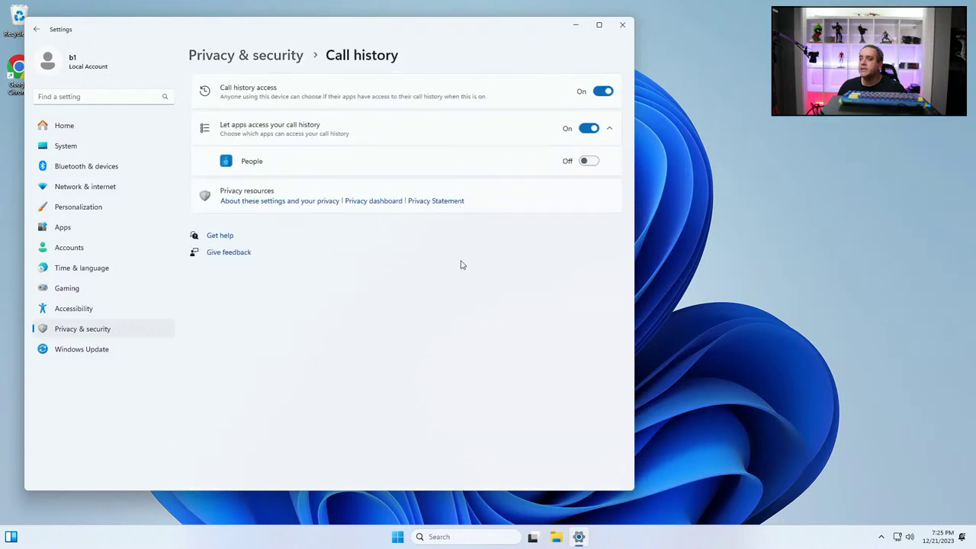
left_click(603, 90)
key("alt+Left")
Turn off tasks access for apps and for the whole device
scroll(351, 435, "down", 3)
scroll(339, 421, "down", 5)
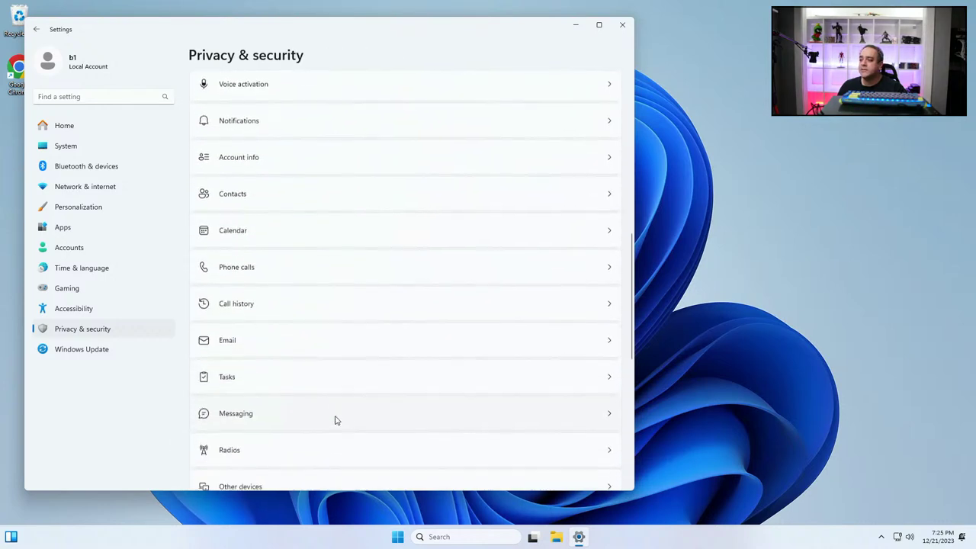
left_click(260, 318)
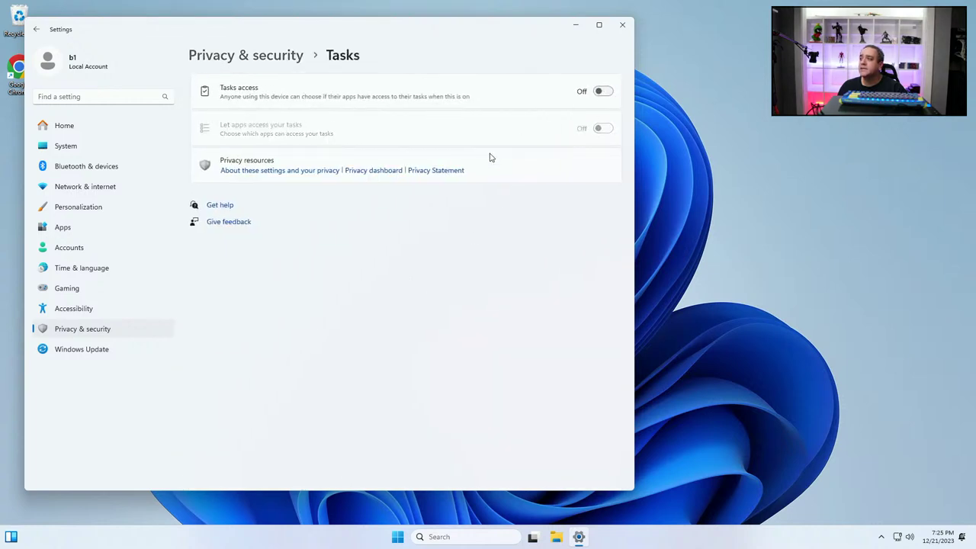
key("alt+Left")
Turn off messaging access for apps and for the whole device
scroll(344, 364, "down", 10)
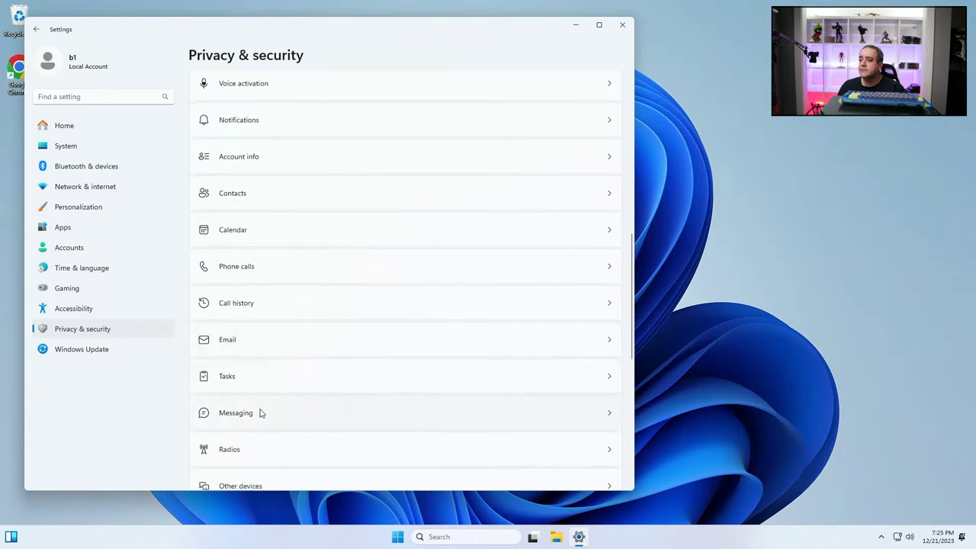
left_click(259, 413)
left_click(589, 130)
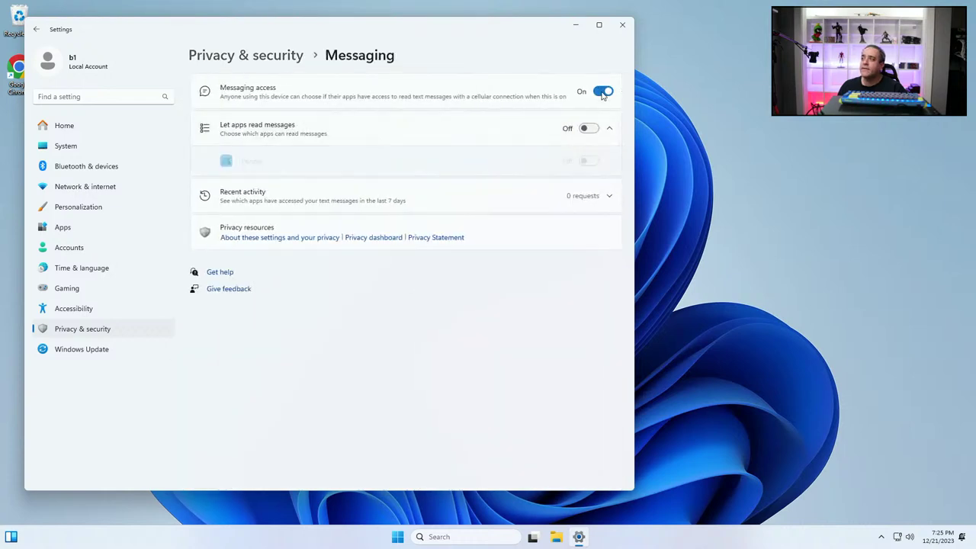
left_click(602, 91)
key("alt+Left")
Check the Other devices permissions, and turn off radio control access for apps and for the whole device
scroll(296, 393, "down", 3)
scroll(296, 381, "down", 6)
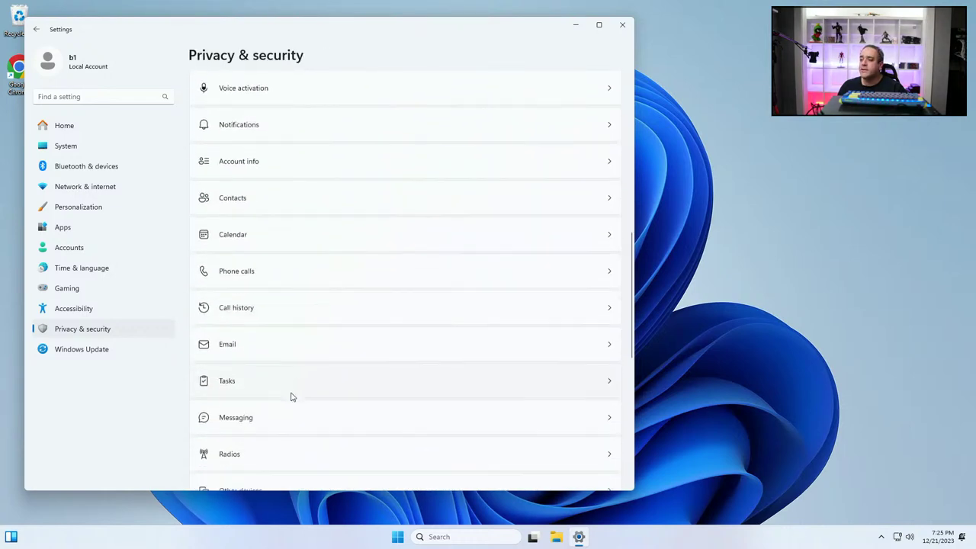
left_click(250, 304)
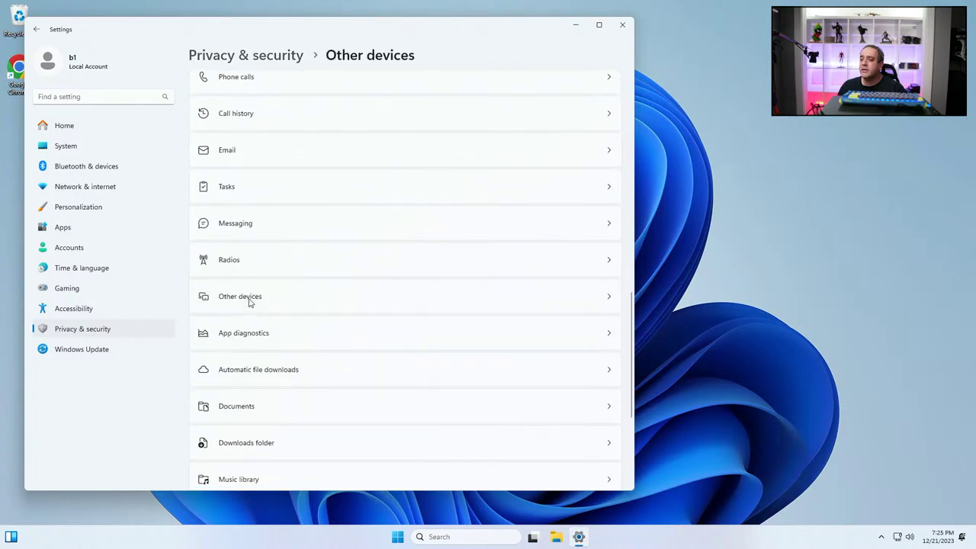
key("alt+Left")
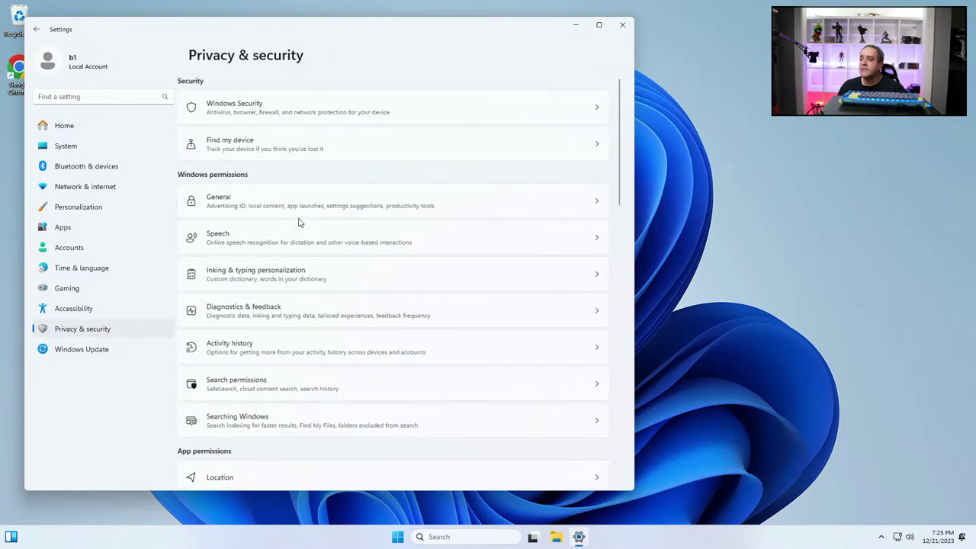
scroll(312, 370, "down", 8)
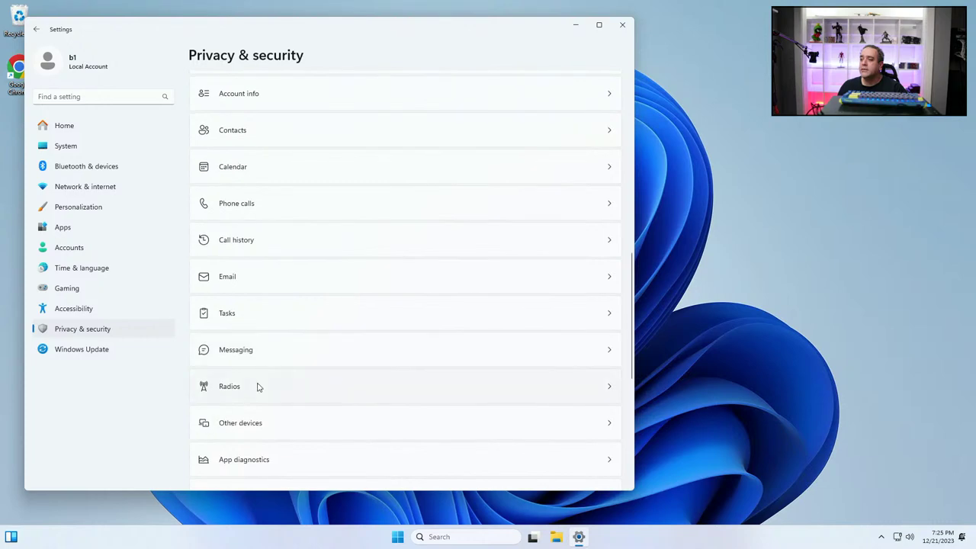
left_click(257, 387)
left_click(602, 128)
left_click(603, 91)
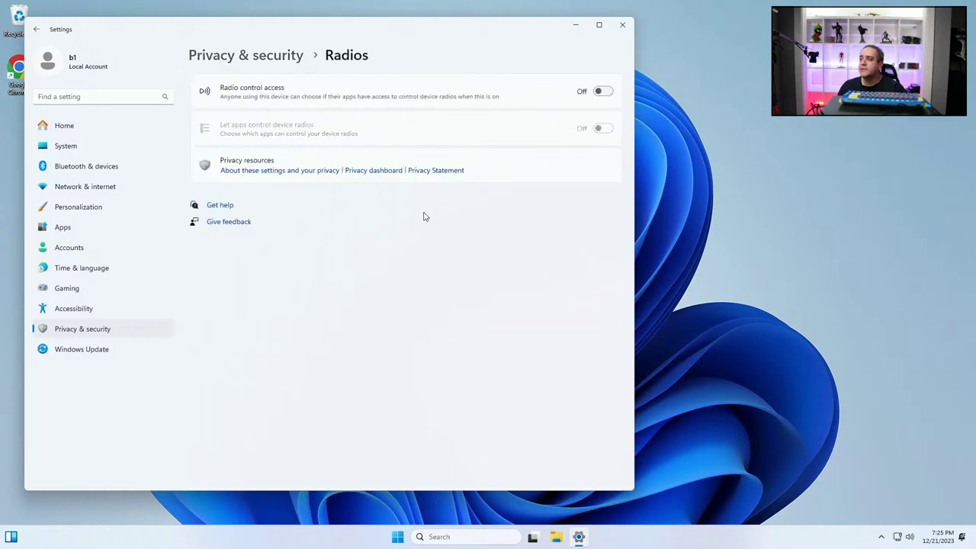
key("alt+Left")
Review the Other devices and Automatic file downloads permissions
scroll(275, 367, "down", 10)
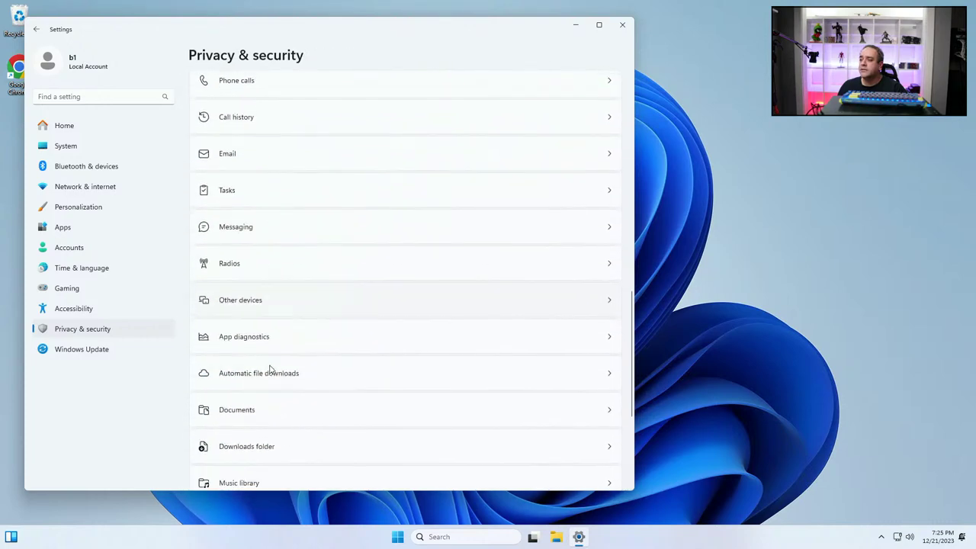
scroll(256, 368, "down", 3)
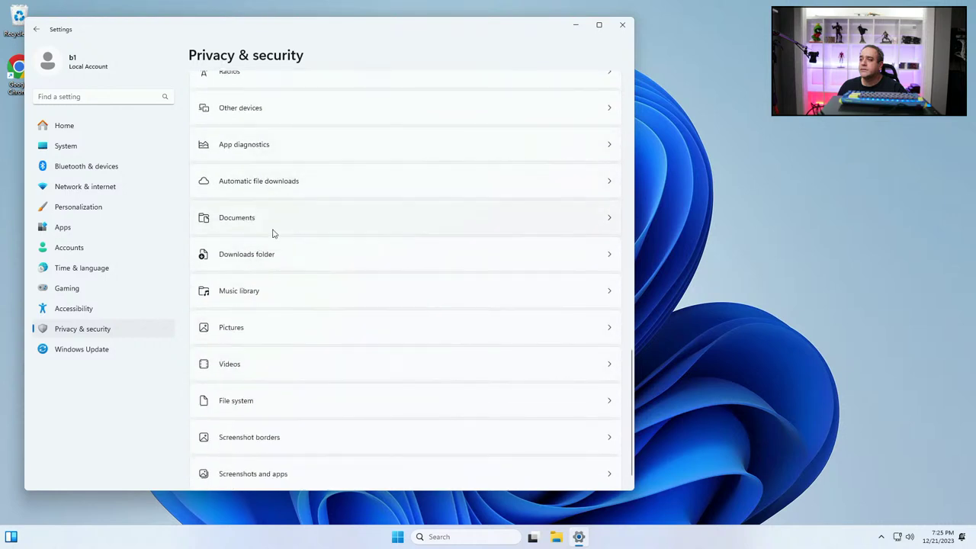
scroll(278, 354, "up", 2)
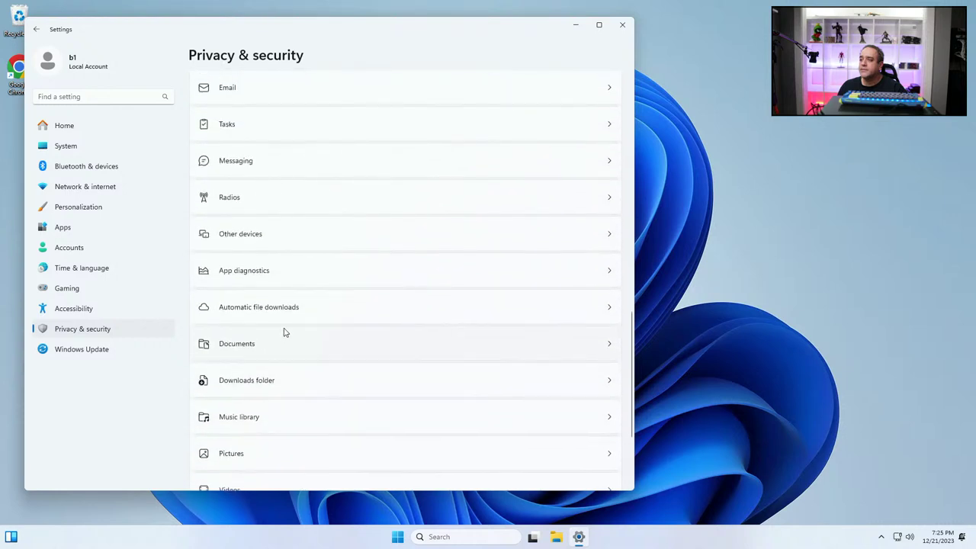
left_click(264, 237)
key("alt+Left")
scroll(288, 347, "down", 3)
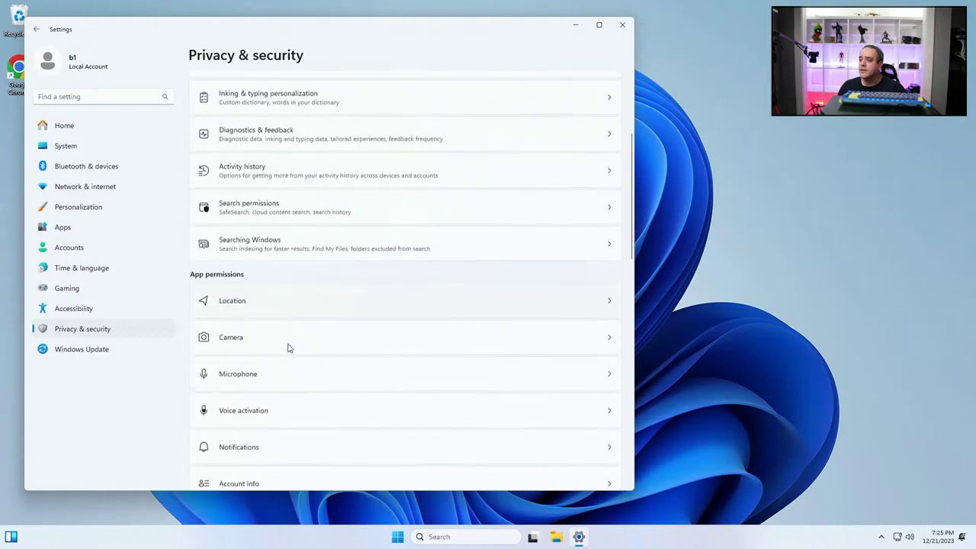
scroll(288, 348, "down", 10)
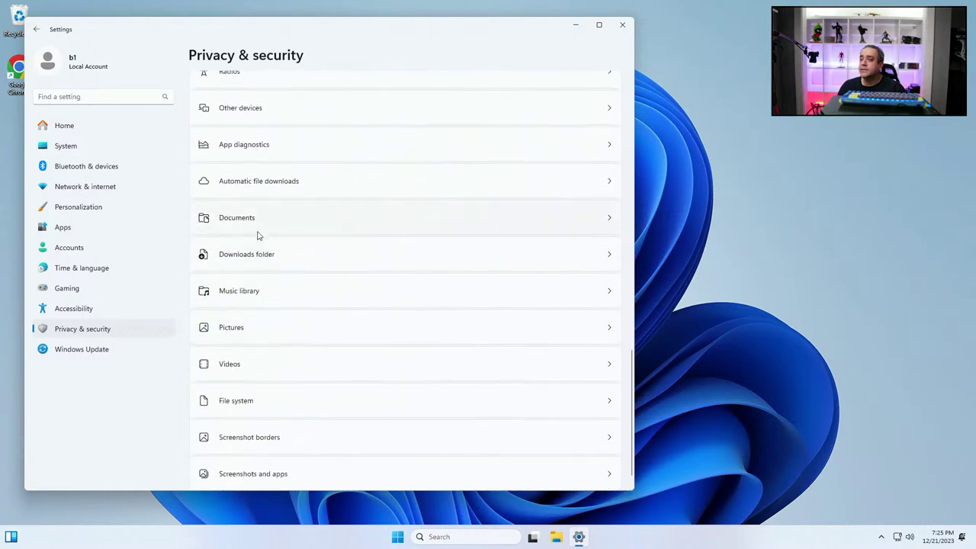
left_click(244, 186)
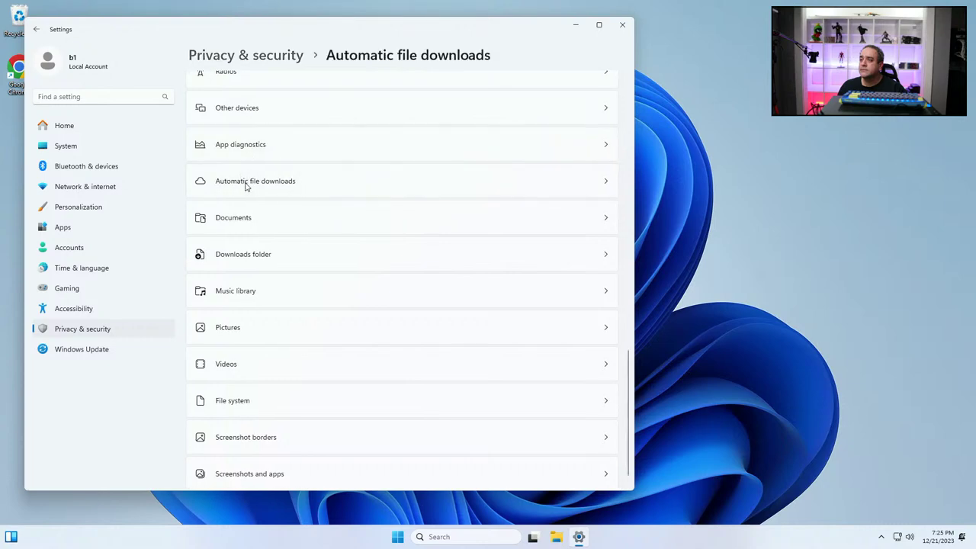
key("alt+Left")
Turn off documents library access for apps and for the whole device
scroll(252, 349, "down", 8)
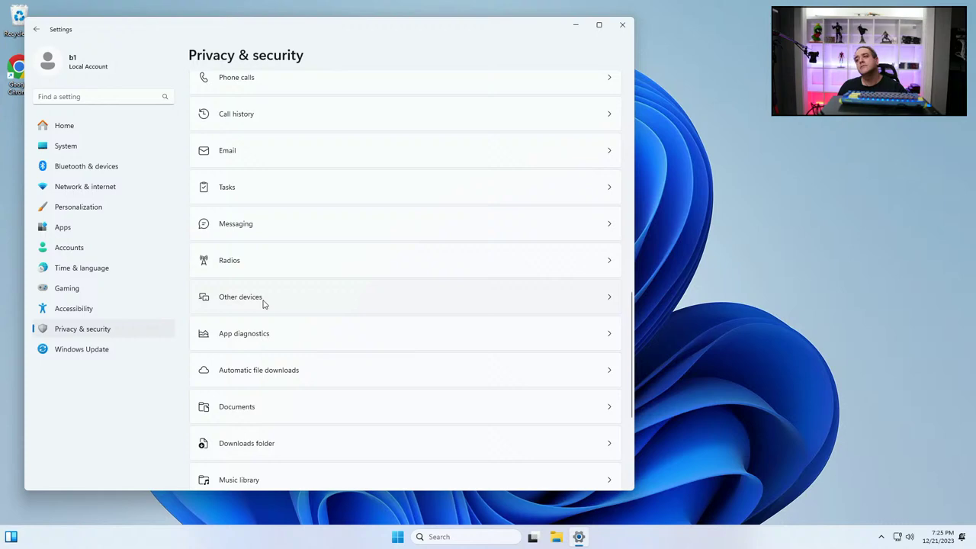
scroll(268, 331, "down", 2)
left_click(255, 342)
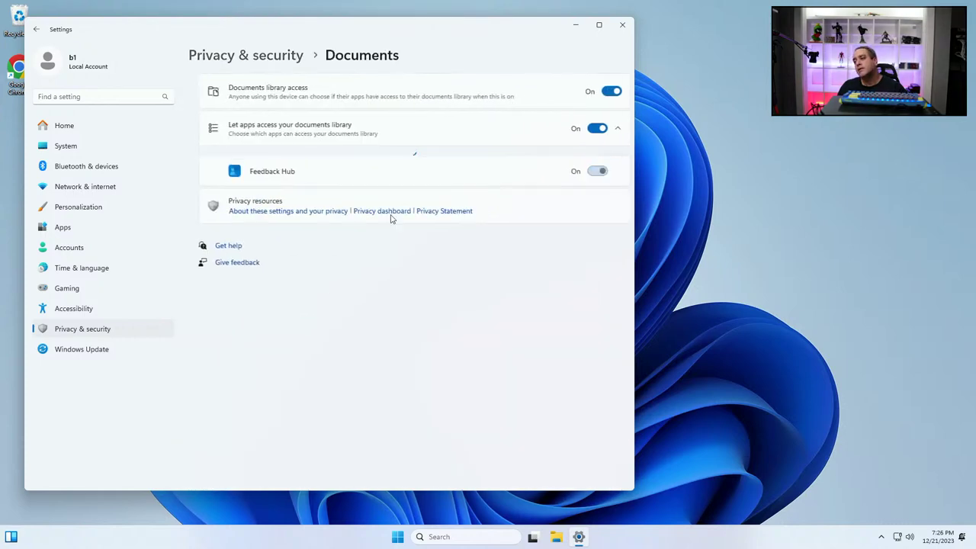
left_click(589, 128)
left_click(603, 90)
key("alt+Left")
Turn off downloads folder access for apps and for the whole device
scroll(333, 335, "down", 8)
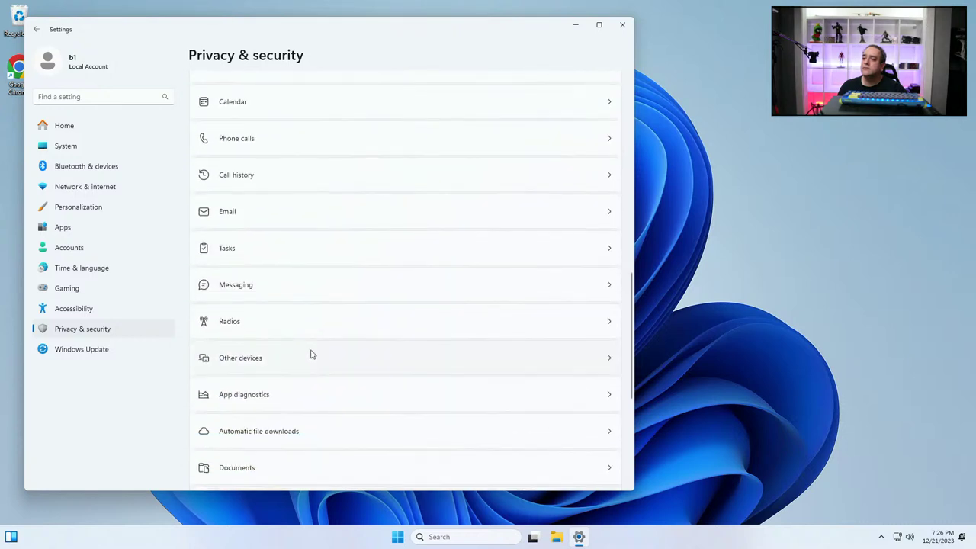
scroll(313, 357, "down", 3)
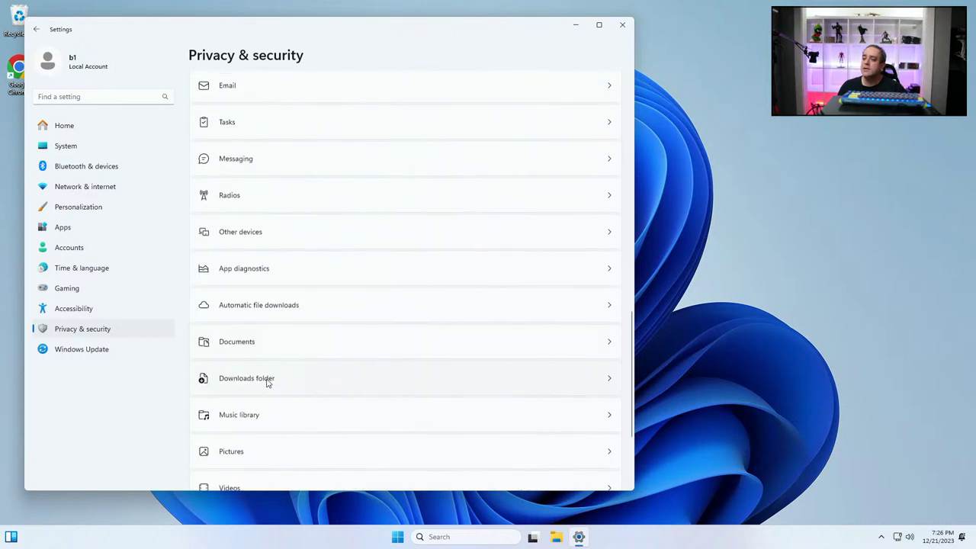
left_click(267, 383)
left_click(603, 92)
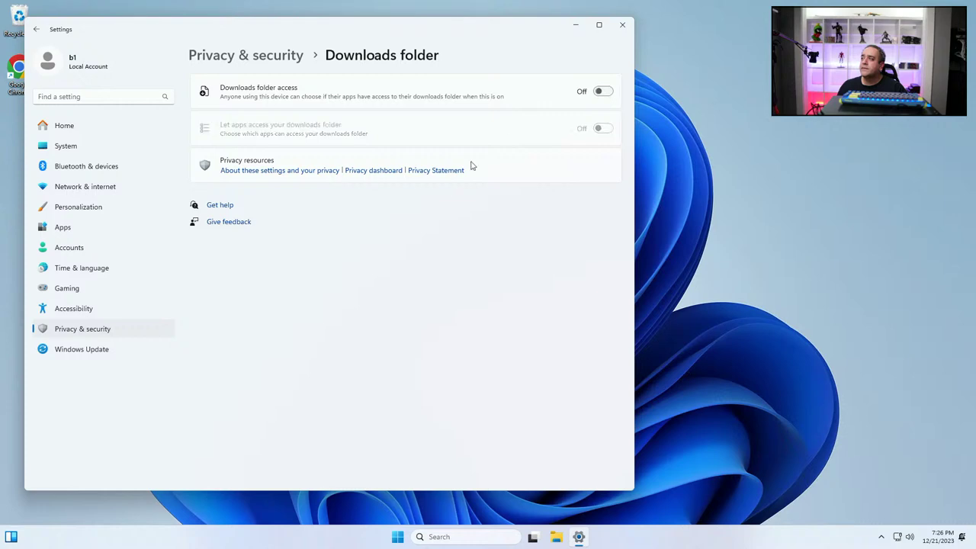
key("alt+Left")
Turn off music library access for apps and for the whole device
scroll(317, 377, "down", 12)
scroll(312, 369, "down", 4)
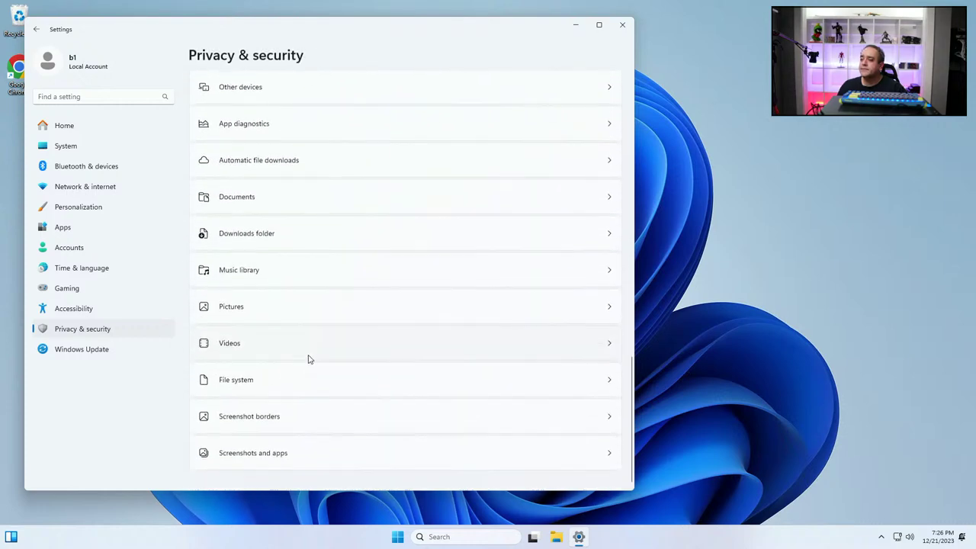
left_click(241, 276)
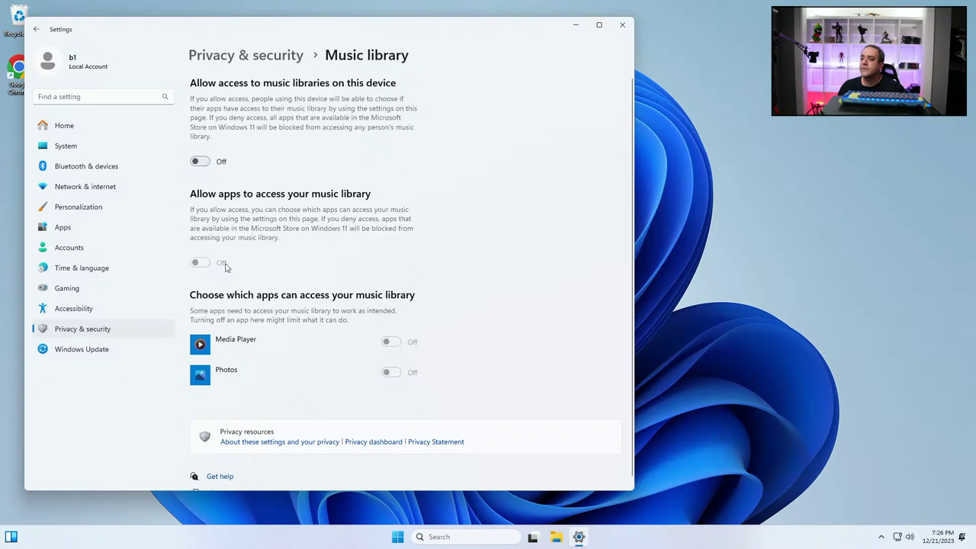
key("alt+Left")
Turn off pictures library access for apps and for the whole device
scroll(394, 388, "down", 15)
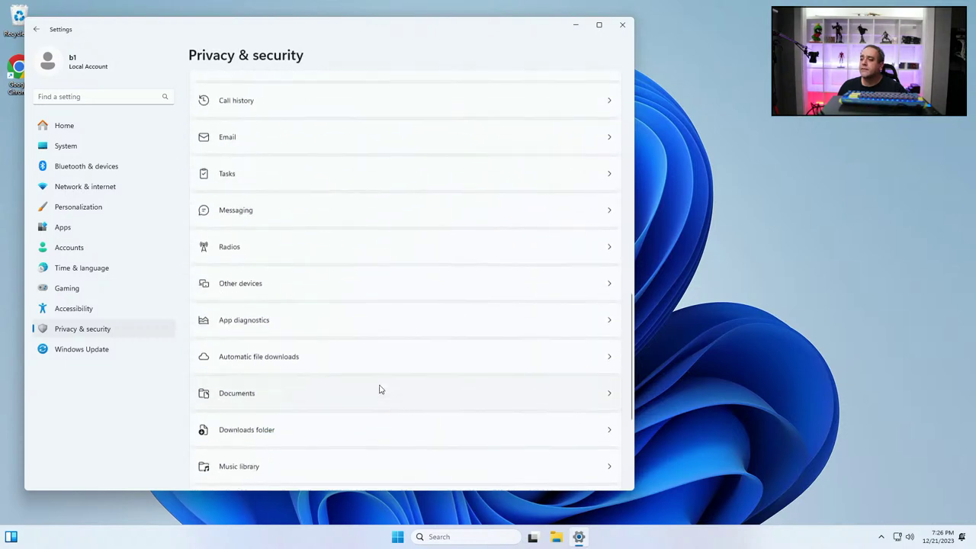
left_click(247, 313)
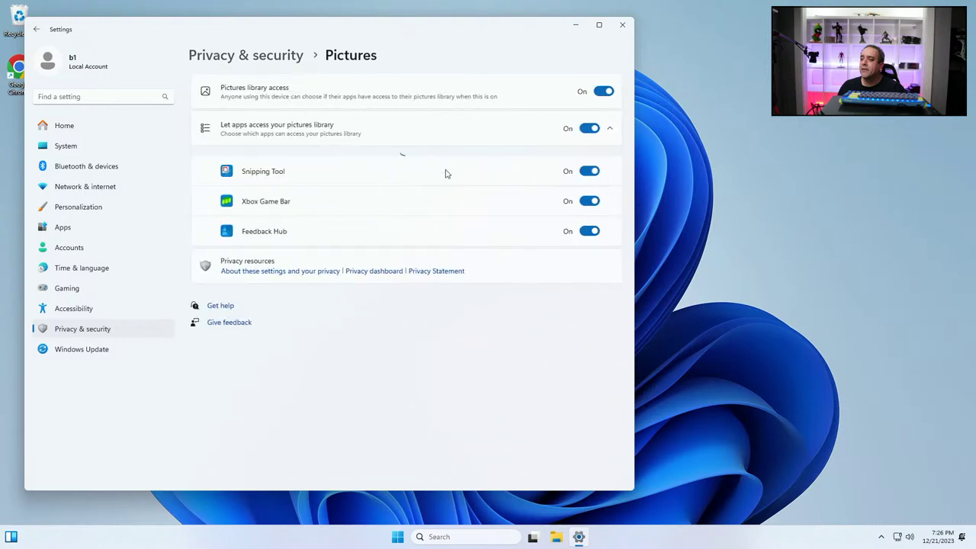
left_click(588, 129)
left_click(603, 92)
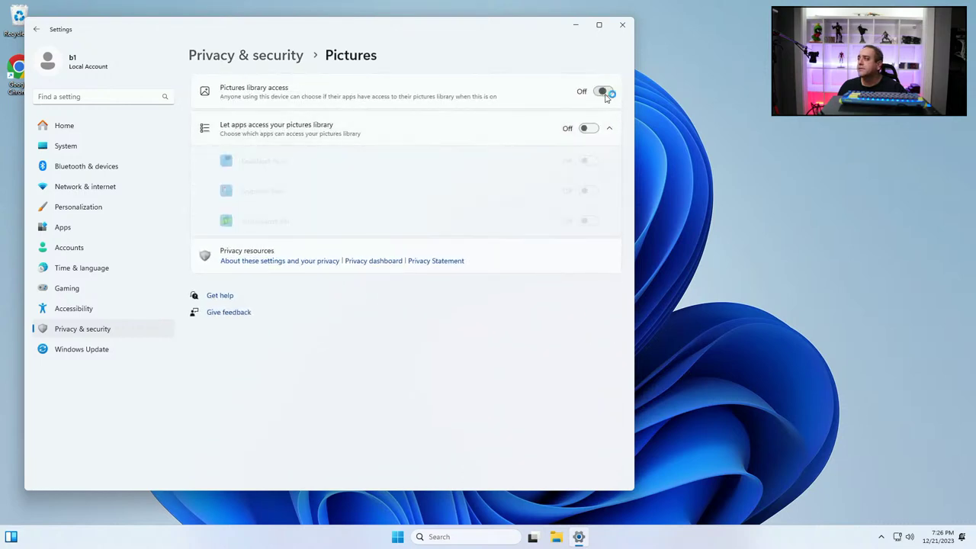
key("alt+Left")
scroll(278, 407, "down", 12)
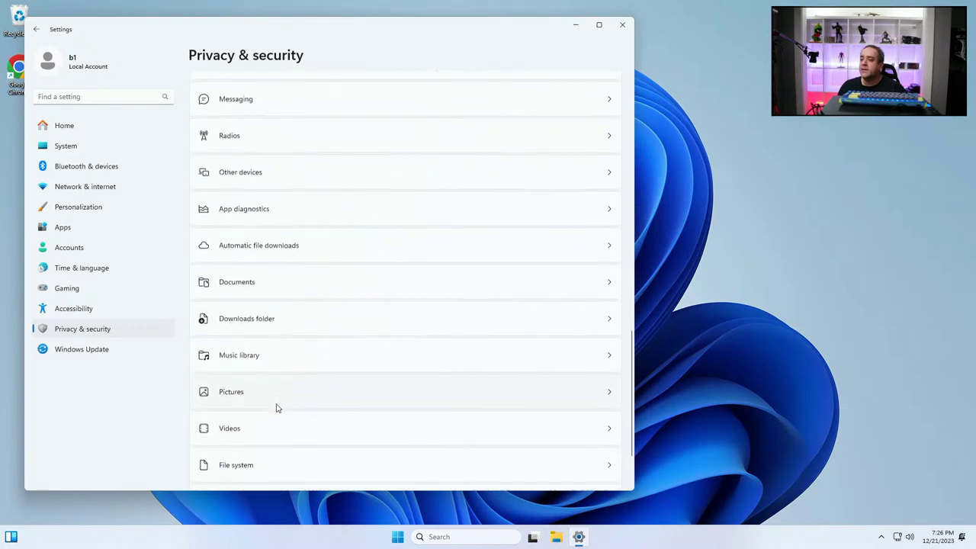
Turn off videos library access for apps and for the whole device
left_click(218, 344)
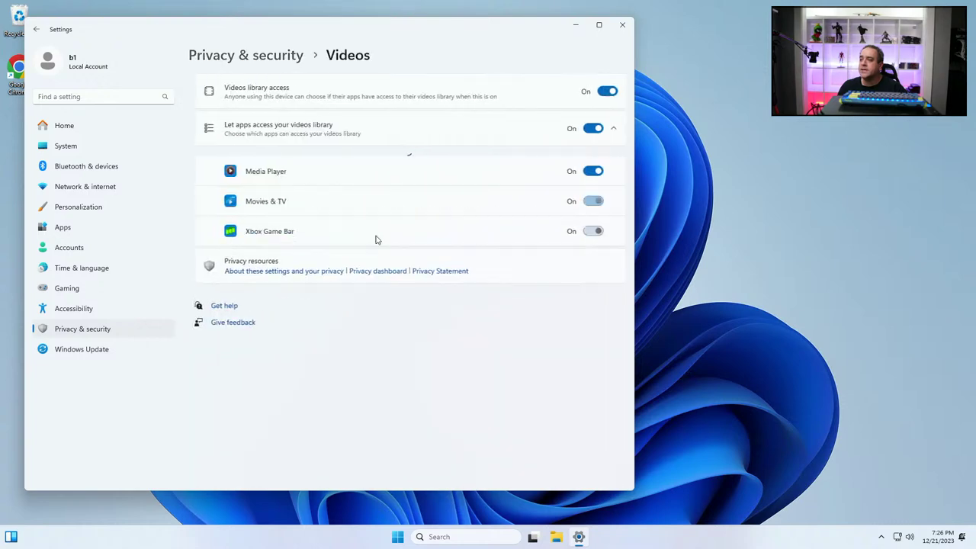
left_click(589, 128)
left_click(603, 92)
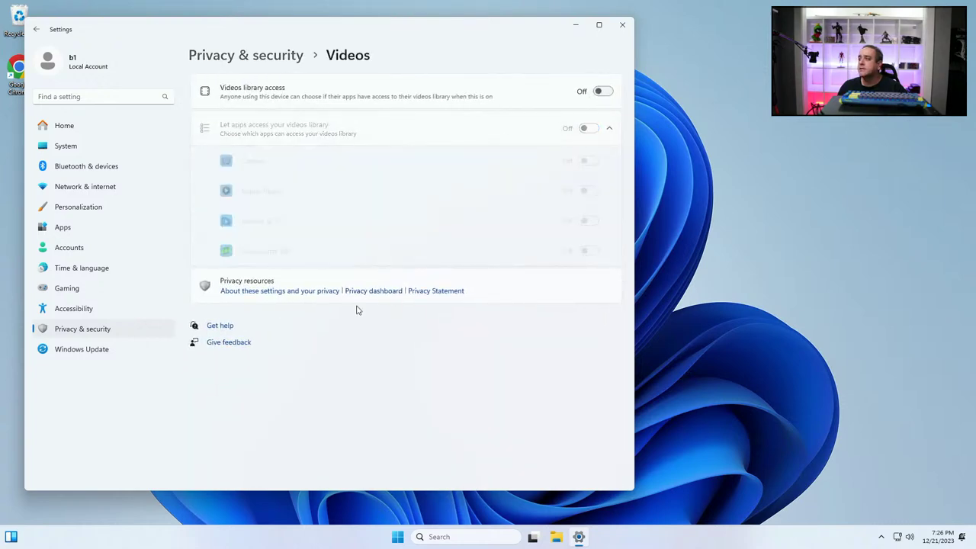
key("alt+Left")
Turn off file system access for apps and for the whole device
scroll(286, 450, "down", 10)
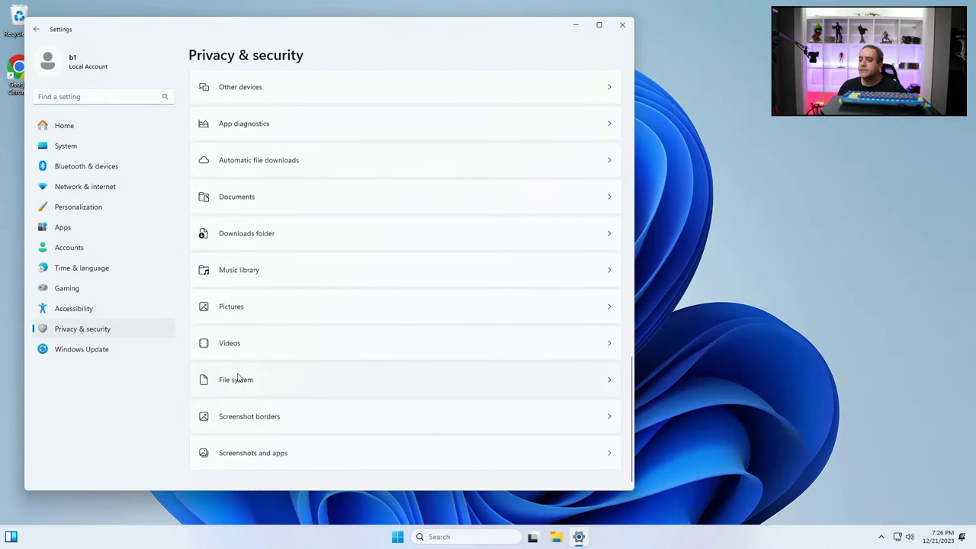
left_click(236, 379)
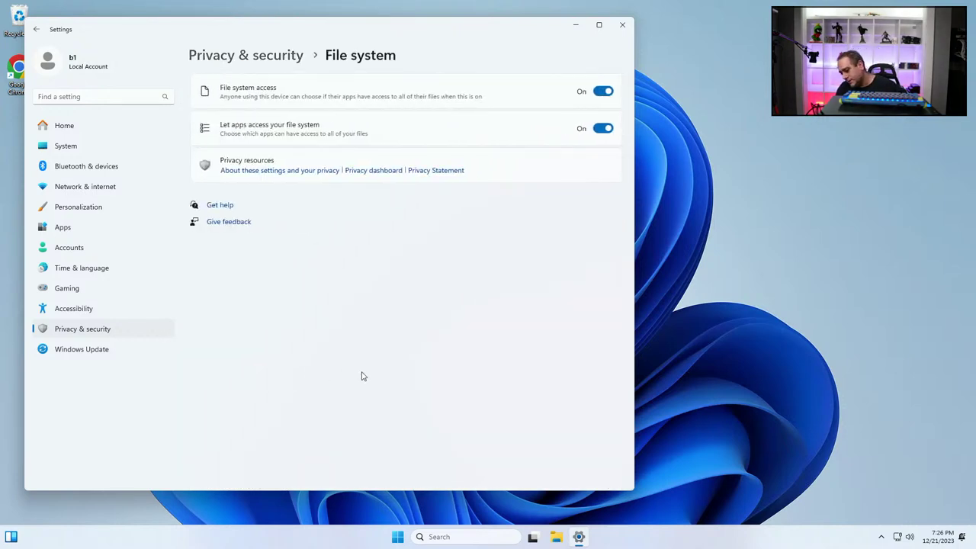
left_click(601, 130)
left_click(602, 95)
key("alt+Left")
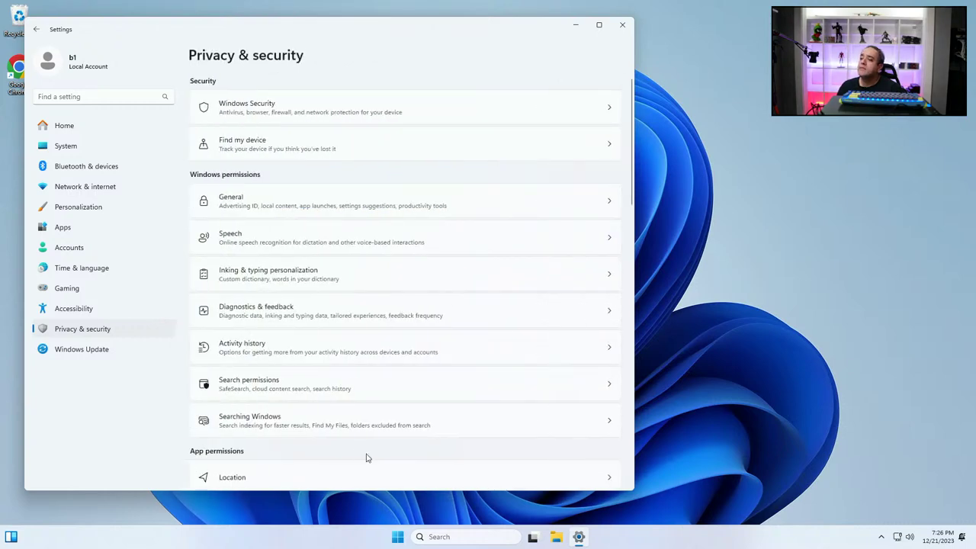
Turn off screenshot border settings access for apps and for the whole device
scroll(366, 427, "down", 15)
scroll(341, 407, "down", 1)
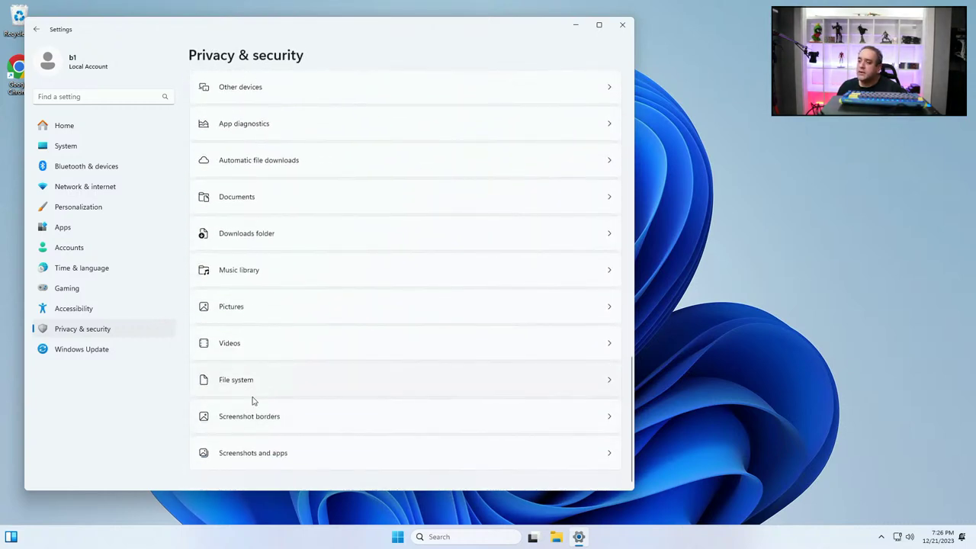
left_click(247, 421)
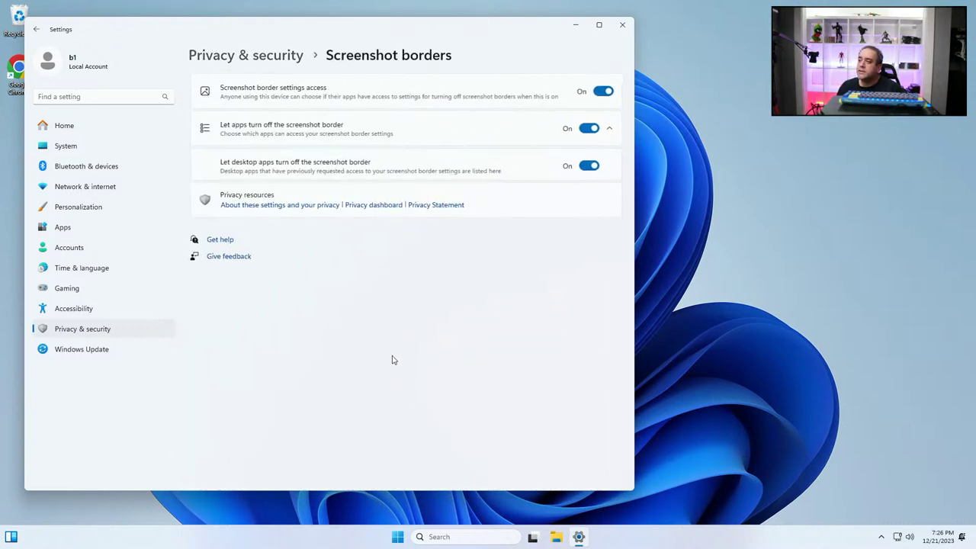
left_click(587, 129)
left_click(603, 91)
key("alt+Left")
Turn off screenshots access for apps and for the whole device, and close Settings
scroll(331, 363, "down", 10)
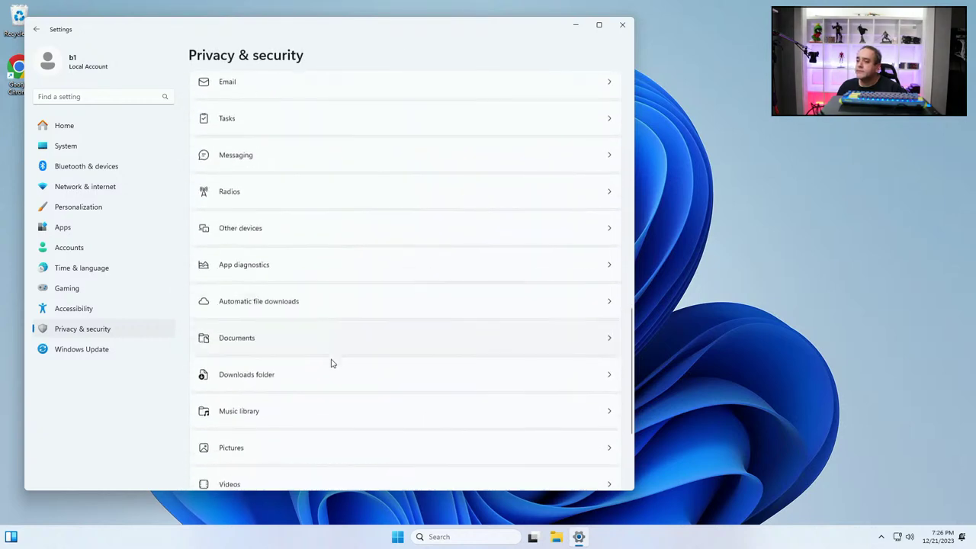
scroll(311, 420, "down", 3)
left_click(289, 457)
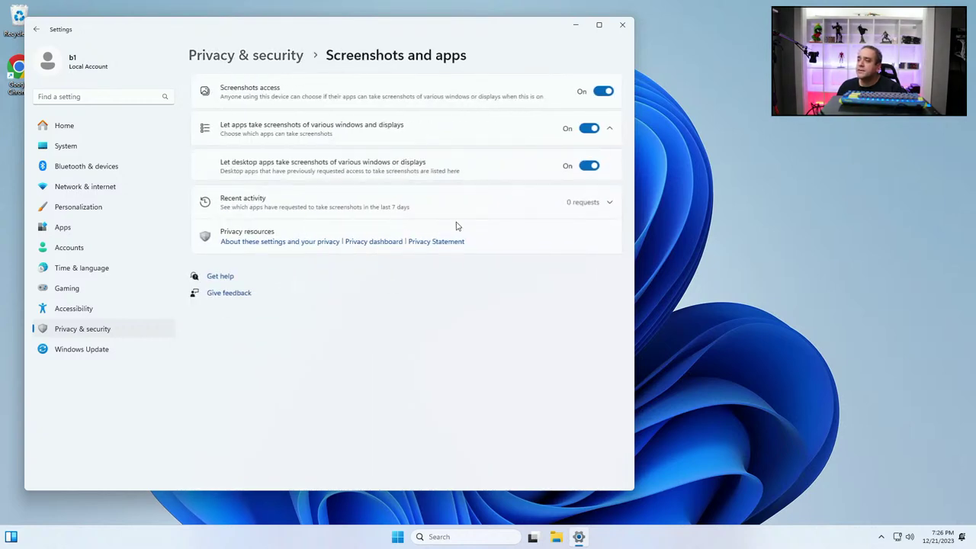
left_click(589, 128)
left_click(603, 91)
key("alt+Left")
scroll(373, 355, "down", 2)
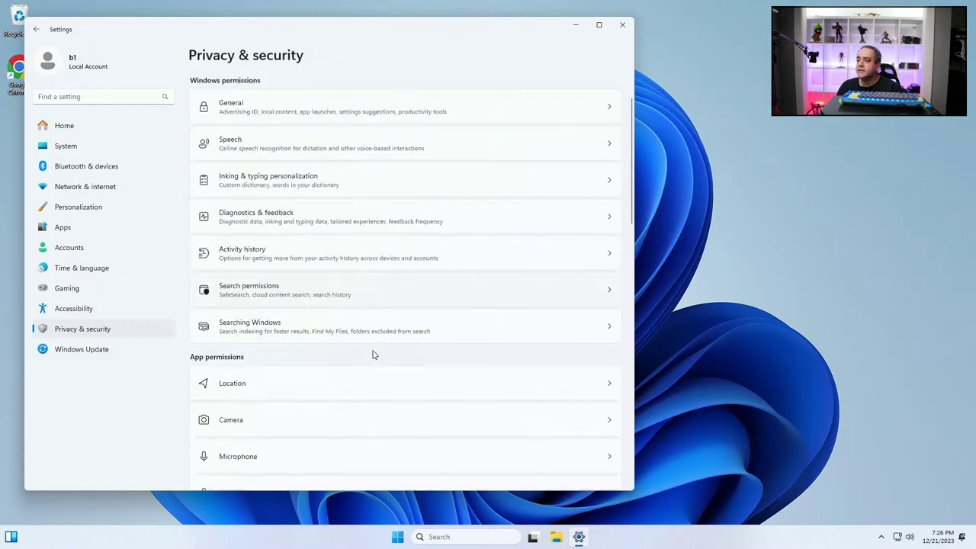
scroll(374, 354, "down", 10)
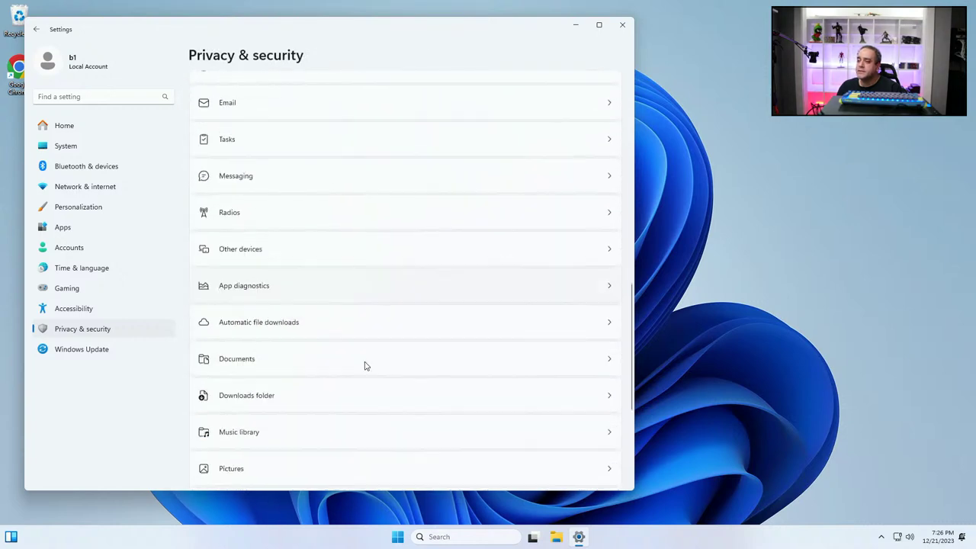
left_click(622, 25)
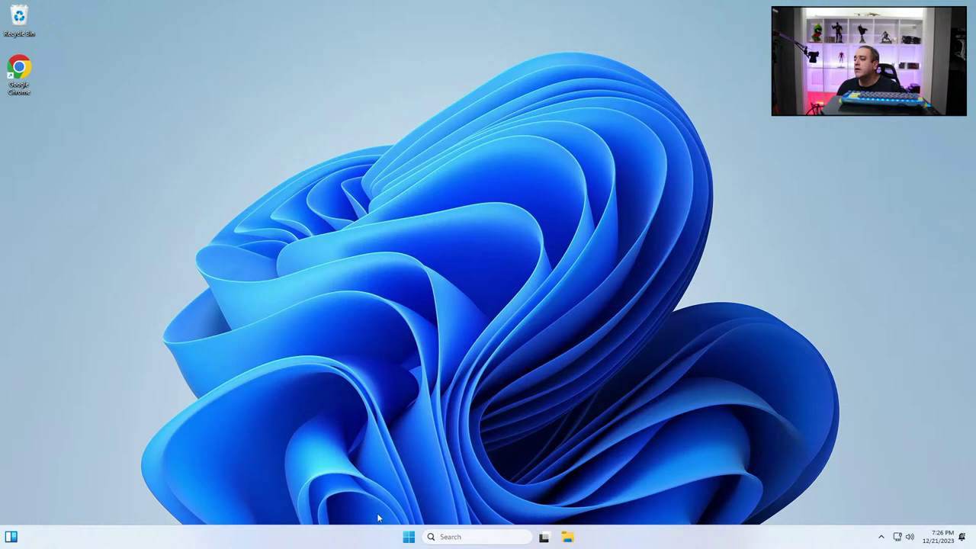
Reopen Settings to check the Windows Update status, and look through the system notifications
left_click(409, 537)
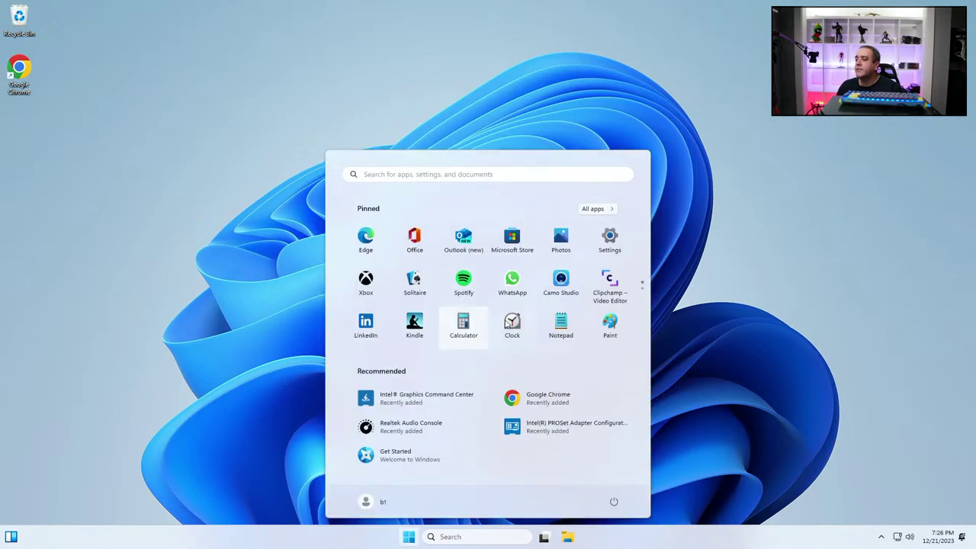
left_click(611, 239)
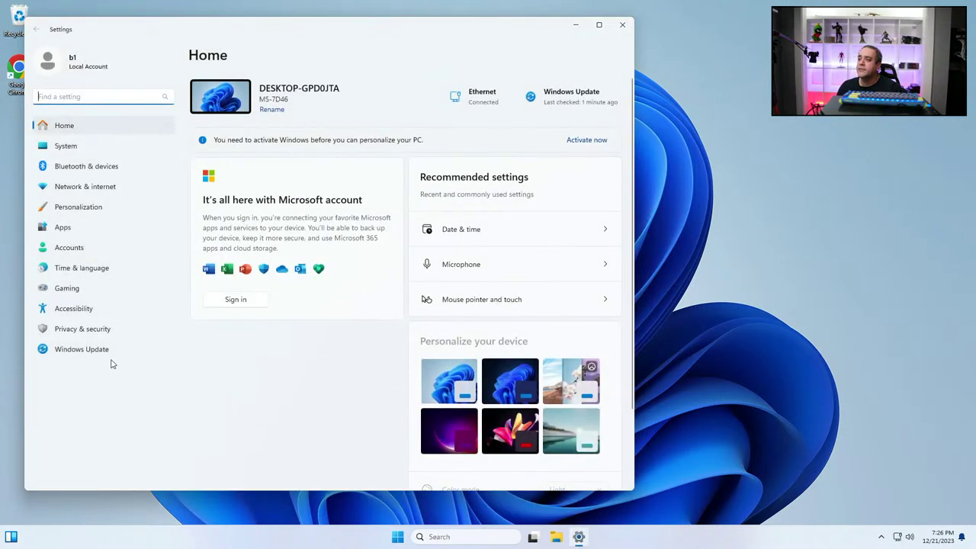
left_click(106, 353)
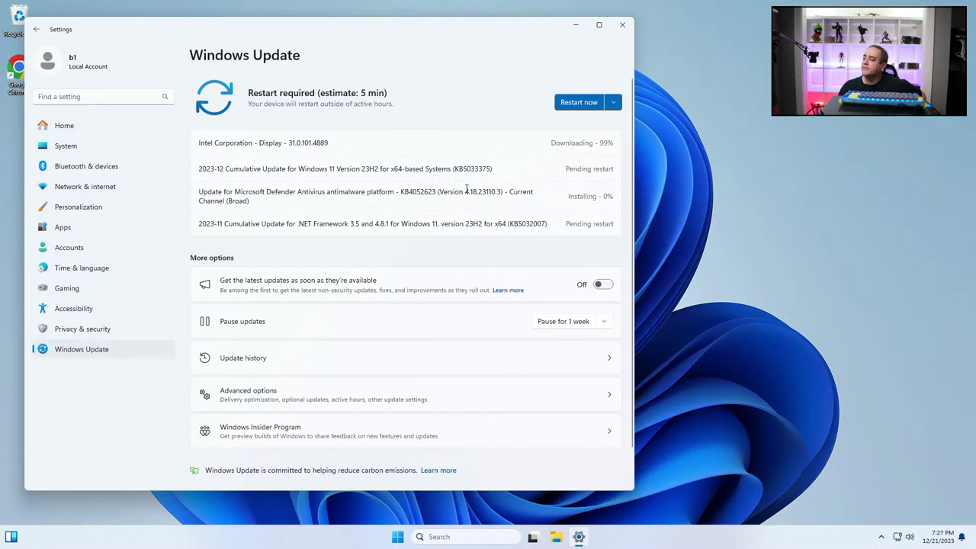
left_click(937, 537)
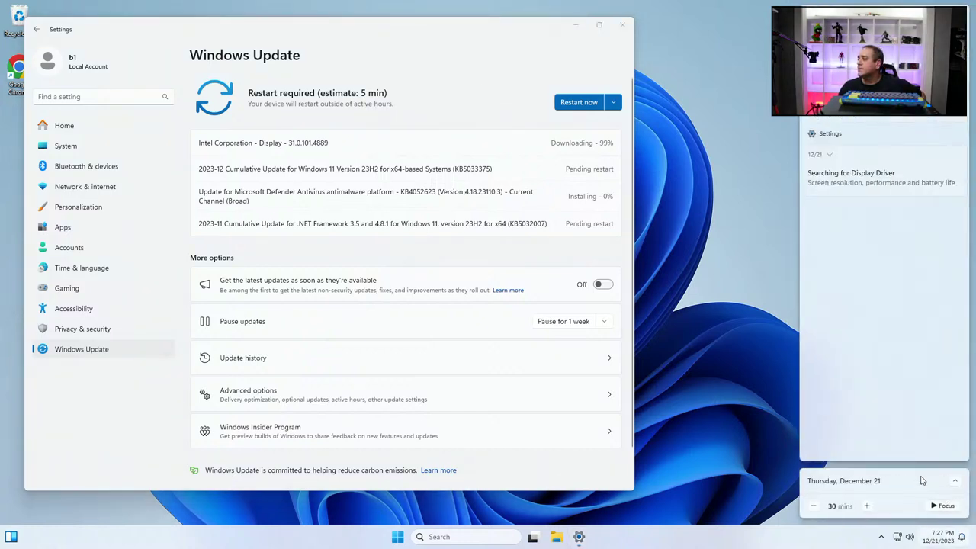
left_click(747, 280)
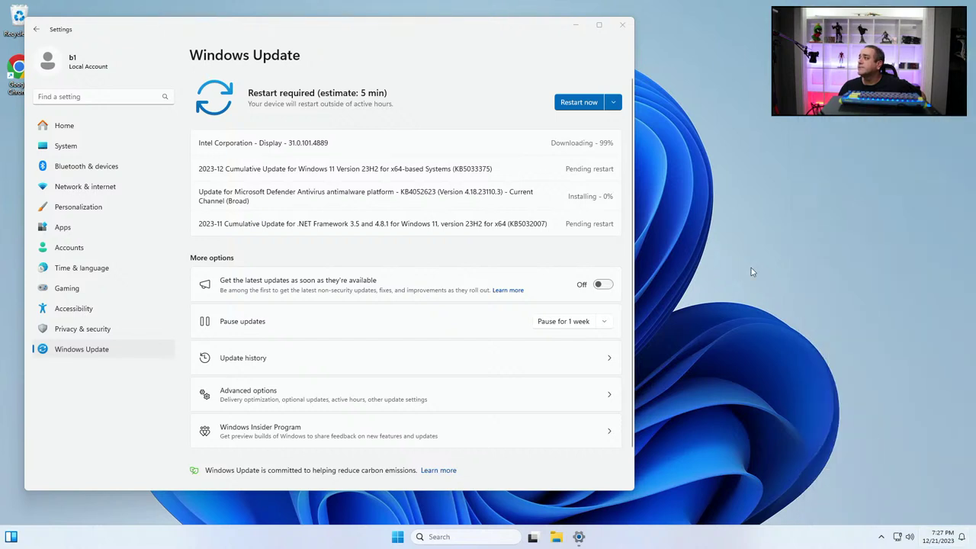
Permanently delete the Microsoft Edge shortcut from the desktop and move the Settings window clear of the desktop icons
right_click(14, 17)
left_click(45, 64)
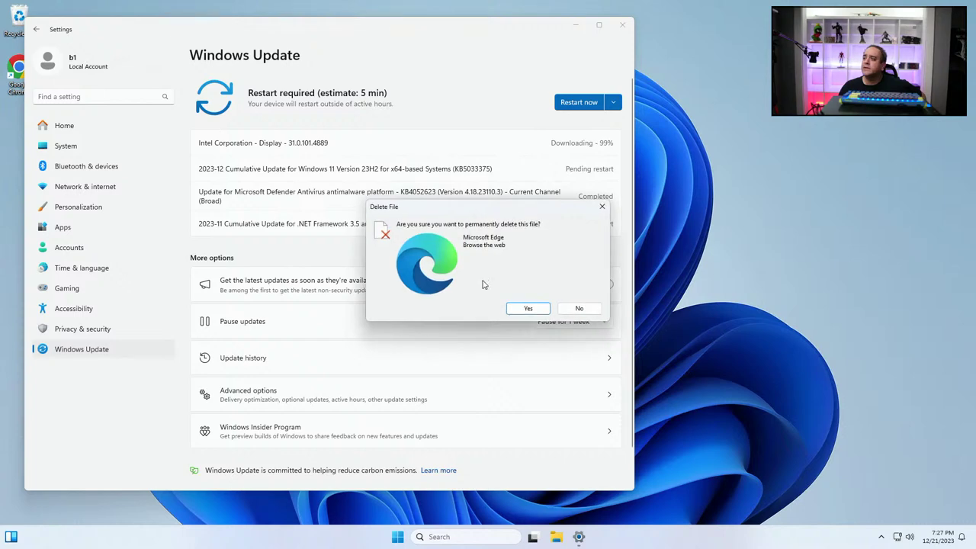
left_click(526, 308)
left_click_drag(289, 35, 393, 35)
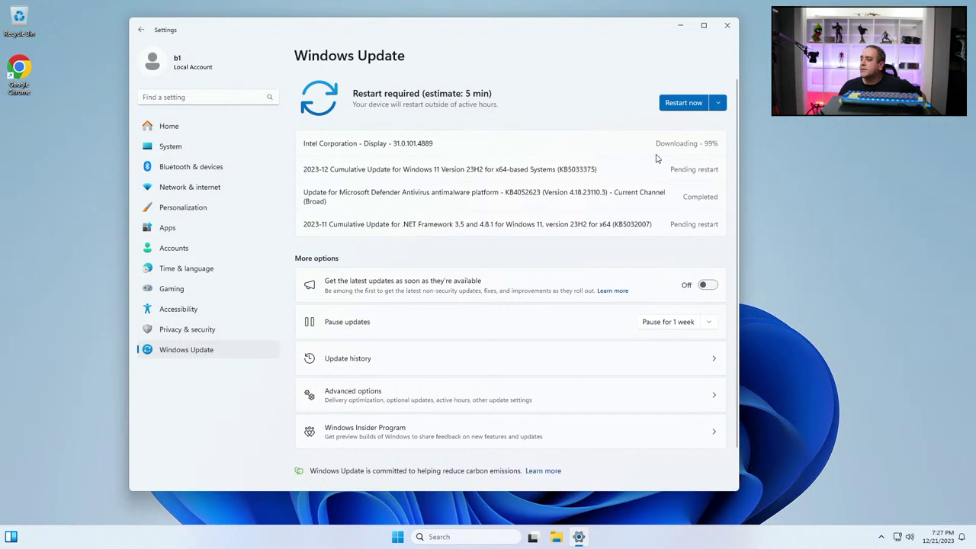
Turn off Widgets and set Search to Hide in the taskbar settings, and close Settings
right_click(649, 546)
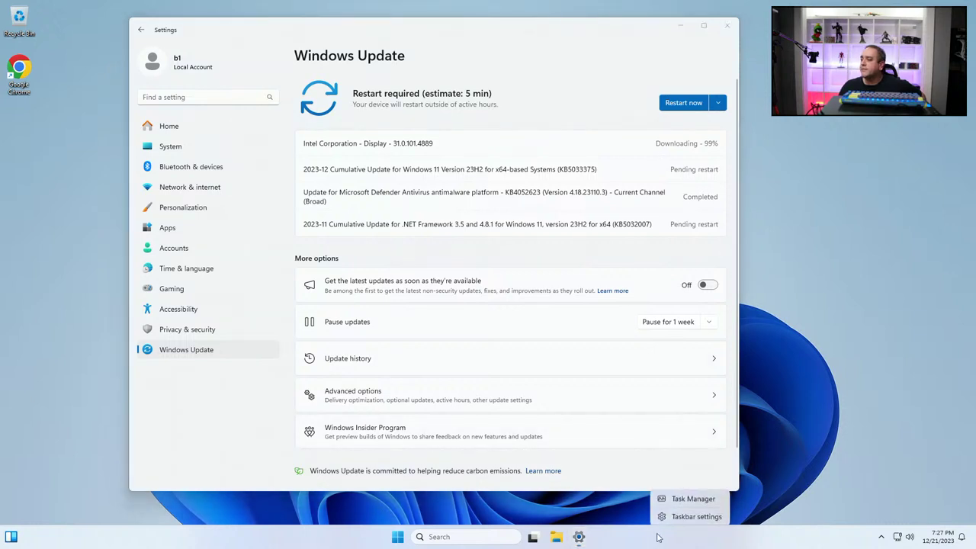
left_click(415, 227)
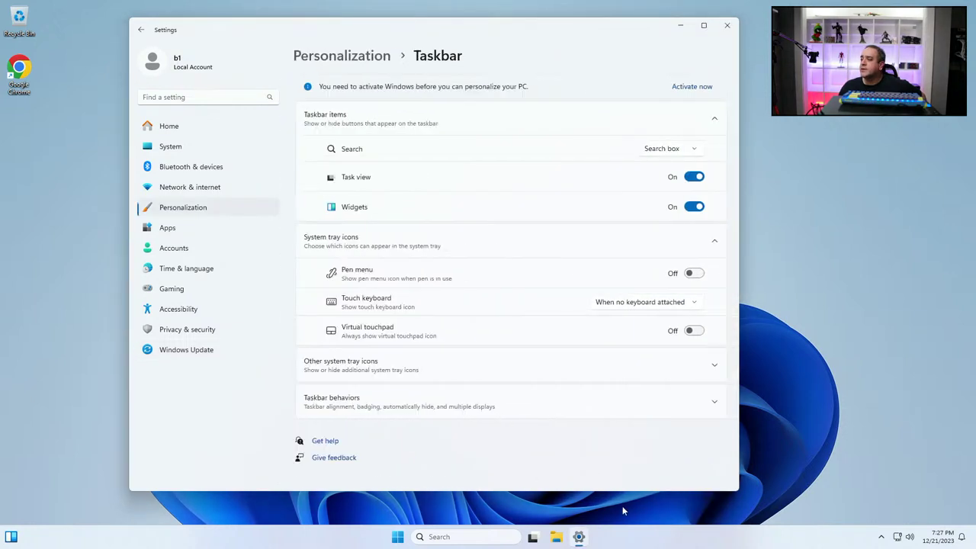
left_click(694, 207)
left_click(670, 149)
left_click(660, 94)
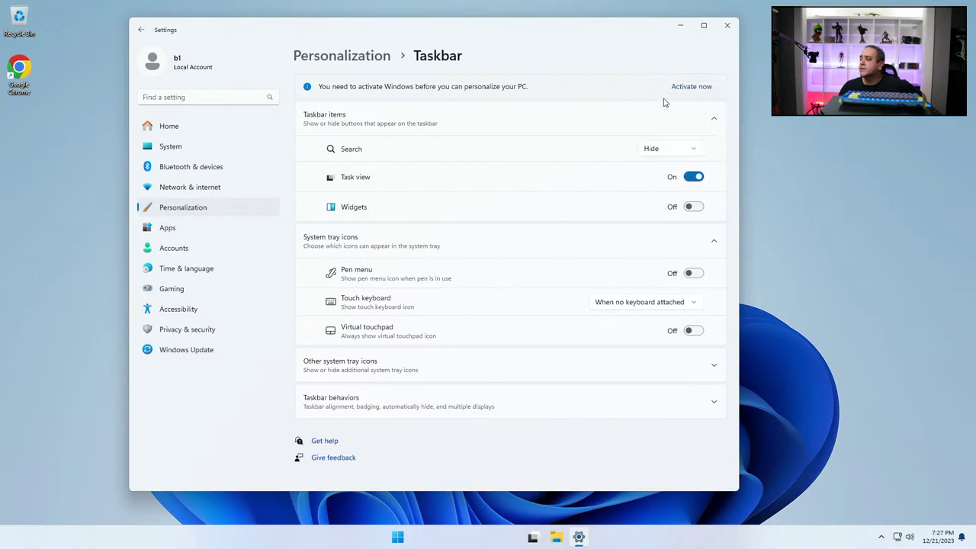
left_click(726, 26)
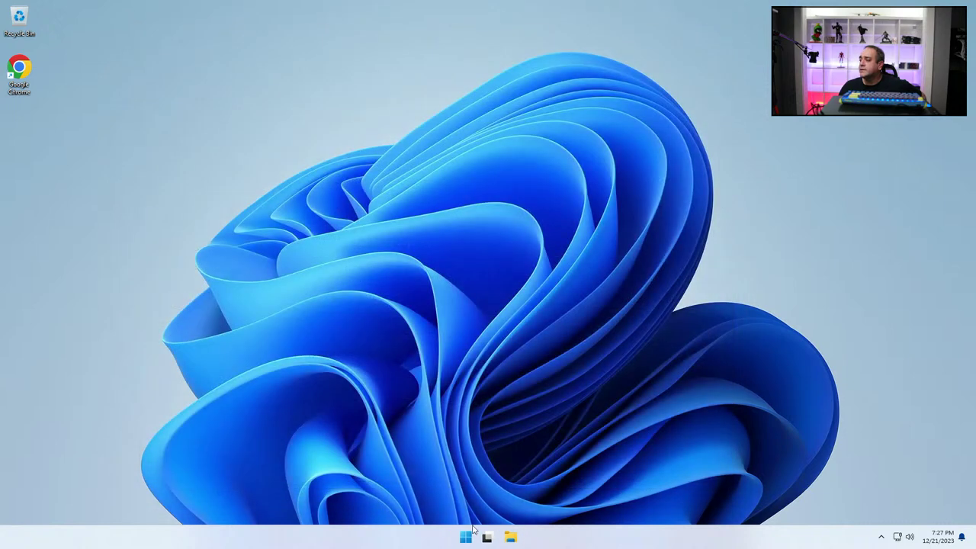
Check the progress of the pending updates in Windows Update
left_click(465, 537)
left_click(608, 238)
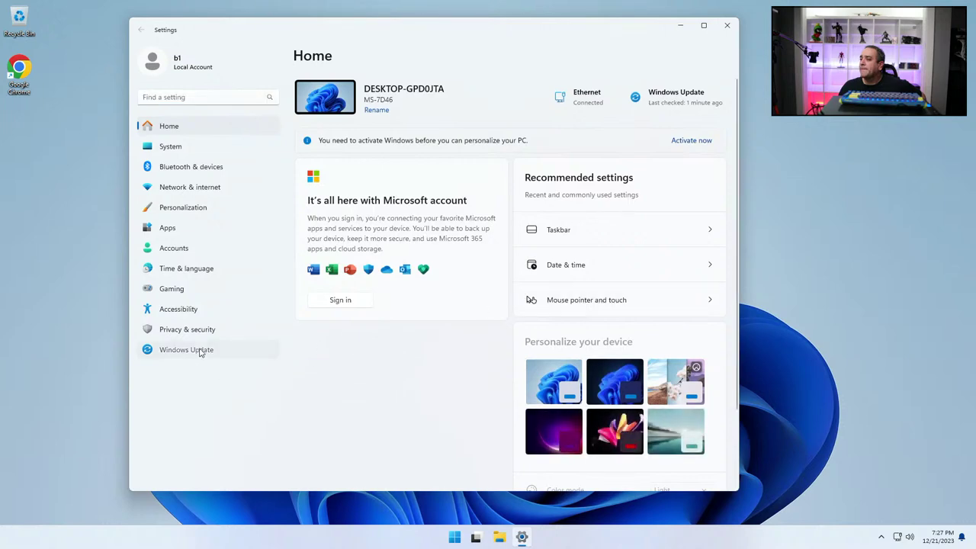
left_click(199, 351)
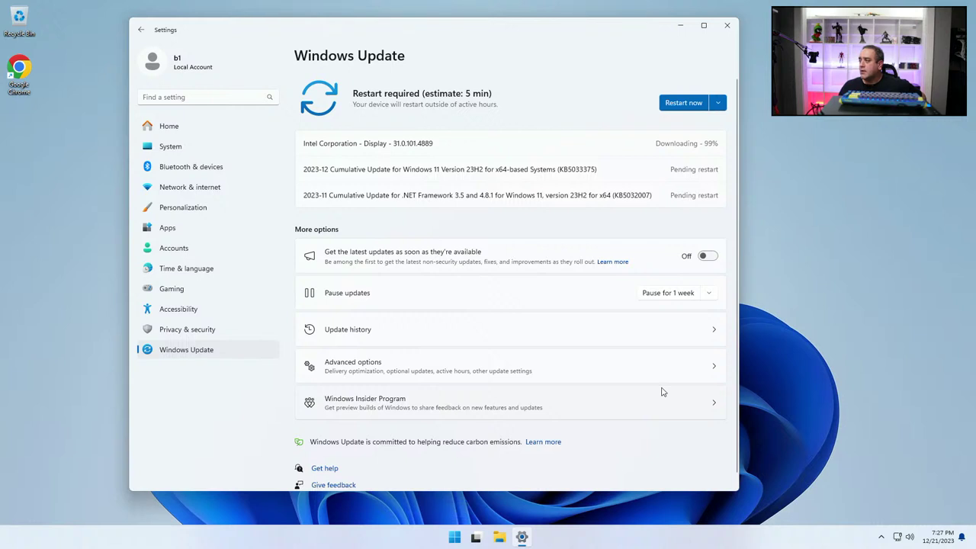
Find Windows PowerShell (x86) and run it as administrator, allowing it to make changes to the device
left_click(454, 537)
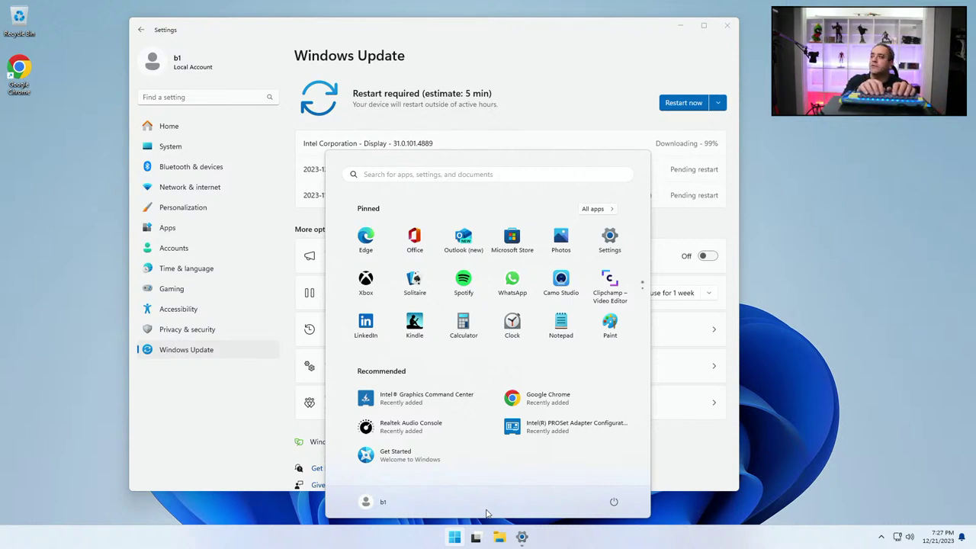
type("windows")
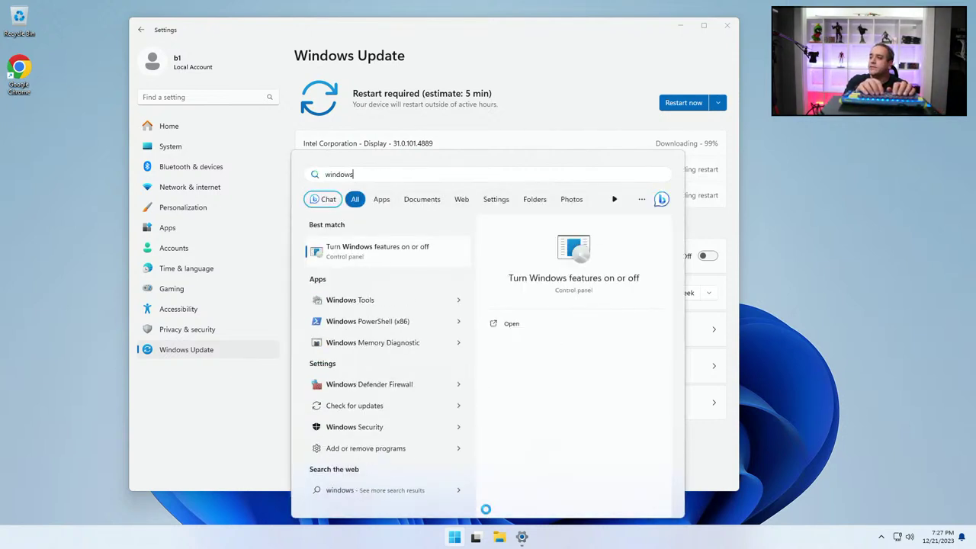
type(" power")
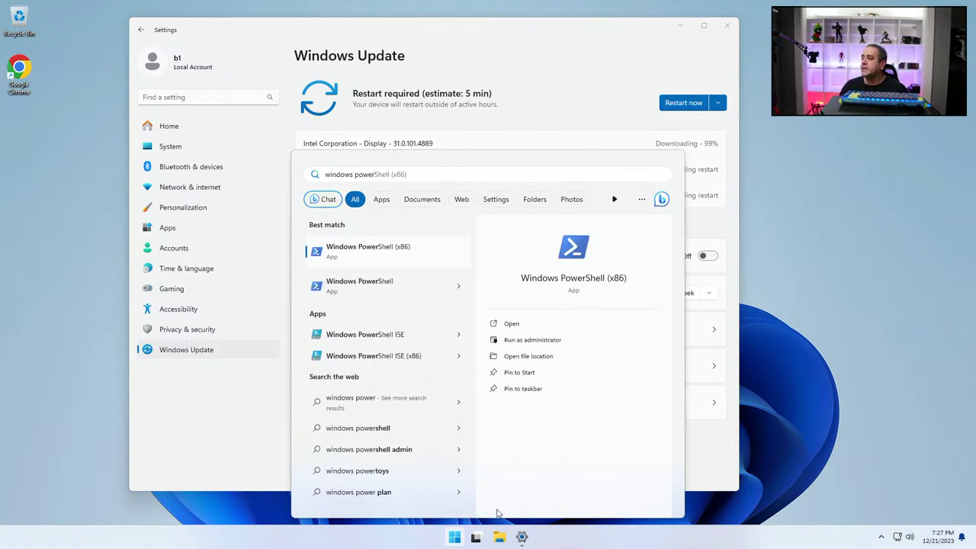
left_click(536, 341)
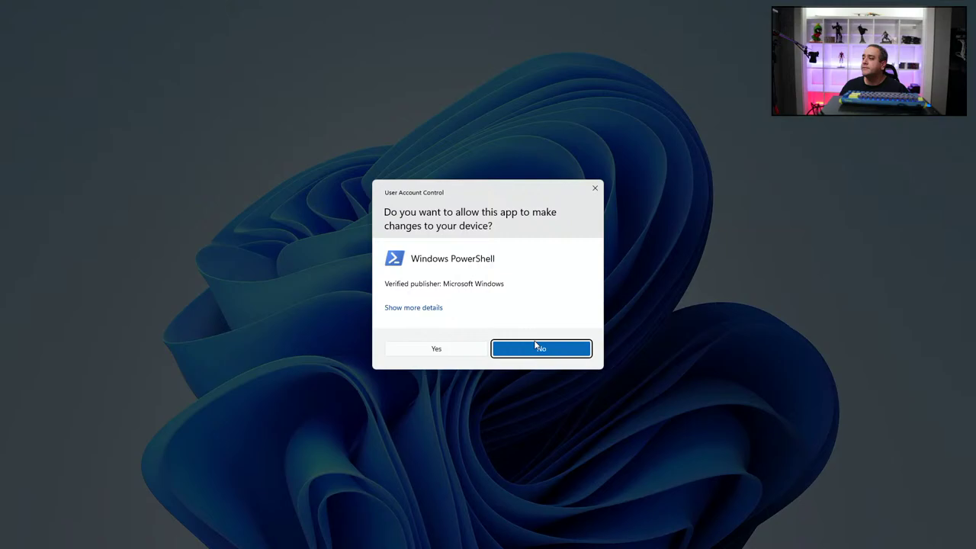
left_click(446, 347)
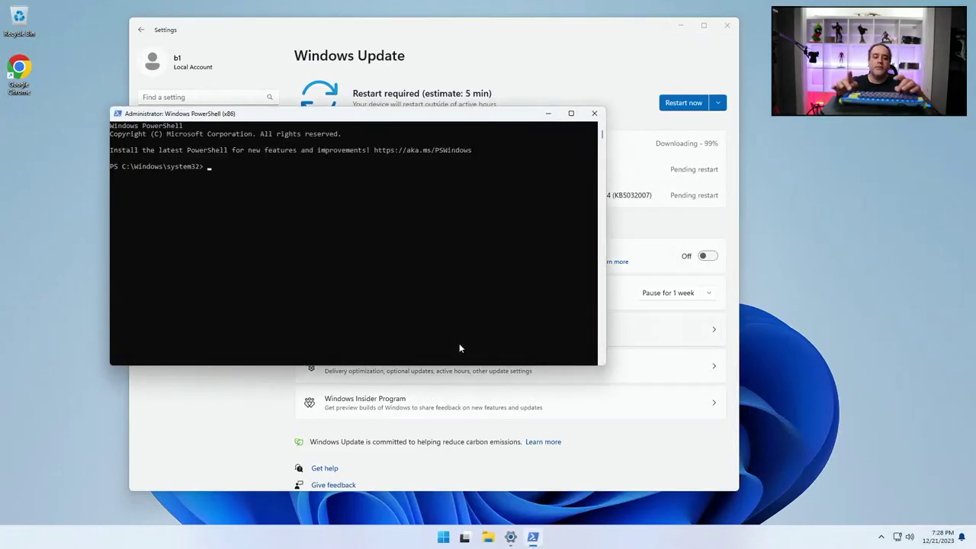
Change to the C:\b1 folder in PowerShell and list its contents
type("cd\\")
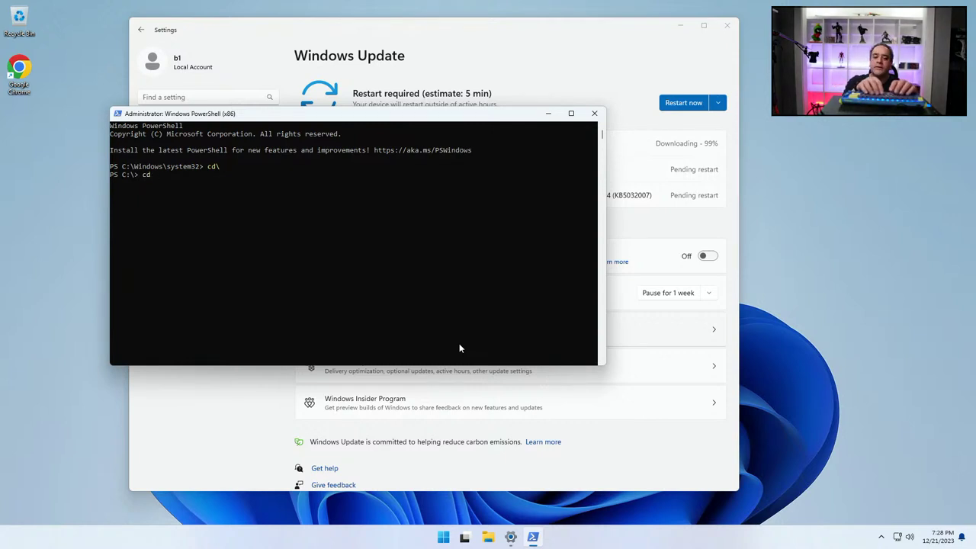
key("Return")
type("dir")
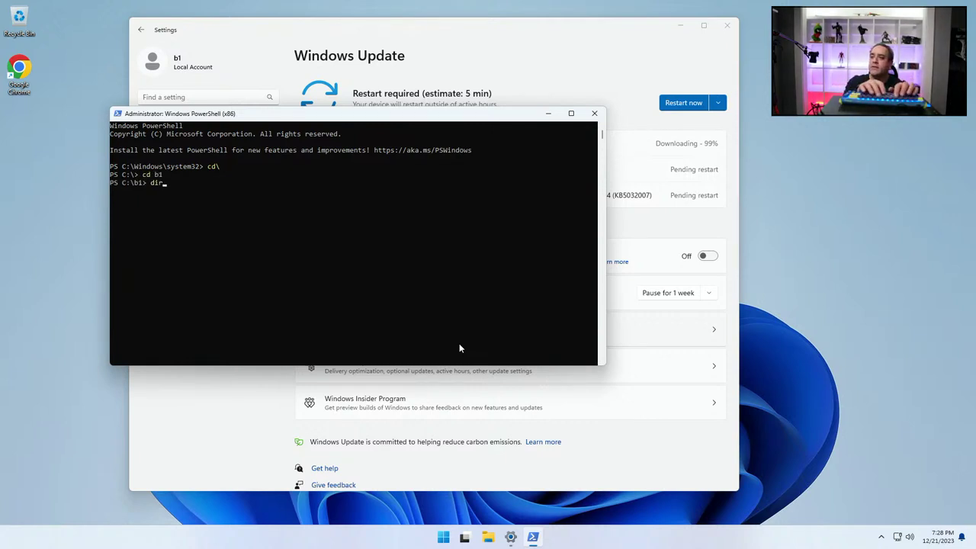
key("Return")
Change to the drivers subfolder and list its contents
type("cd driv")
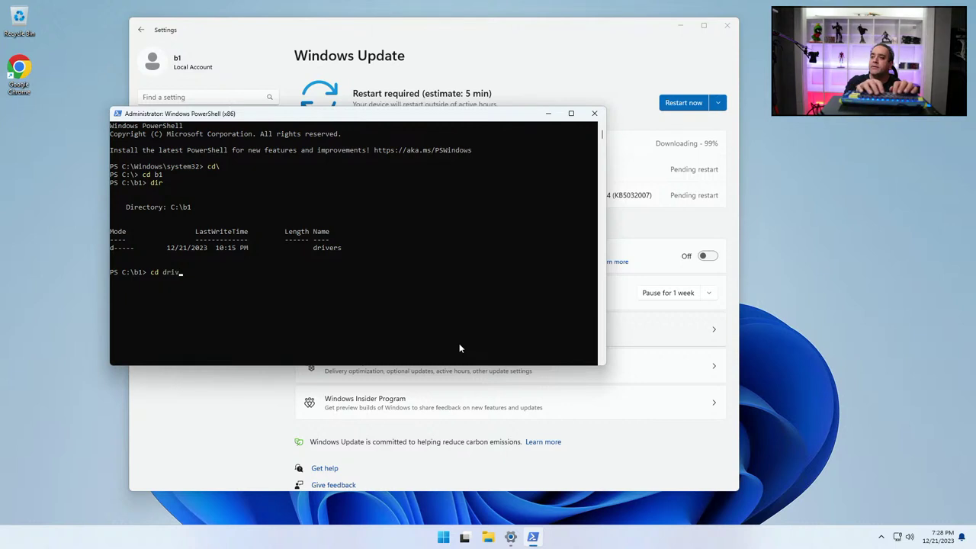
type("ers")
key("Return")
type("dir")
key("Return")
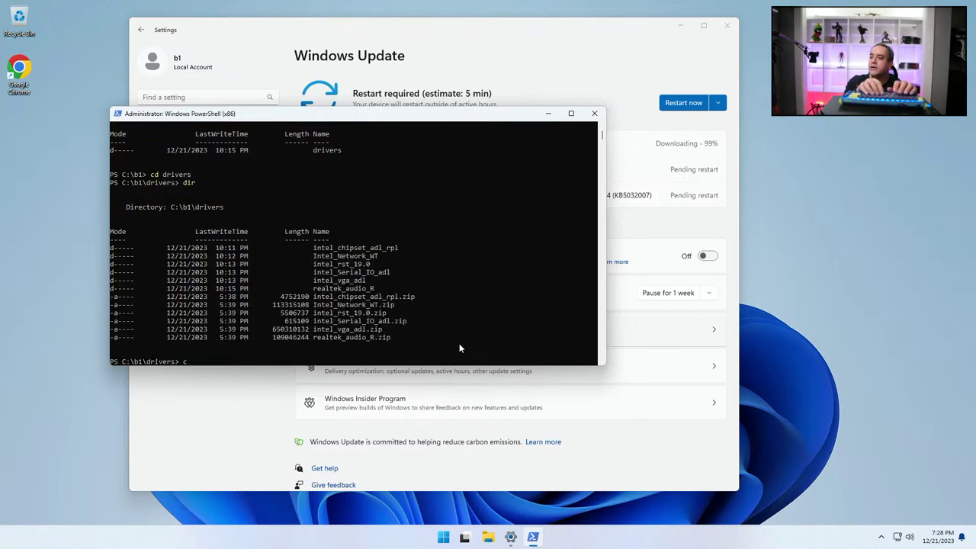
Go back up to the C:\b1 folder in PowerShell and list its contents
type("cd")
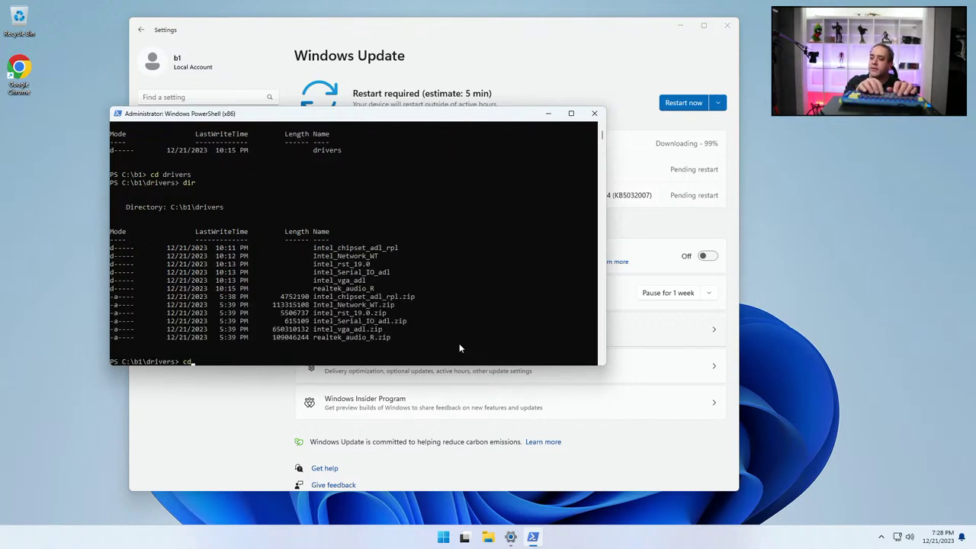
type(" ..")
key("Return")
type("dir")
key("Return")
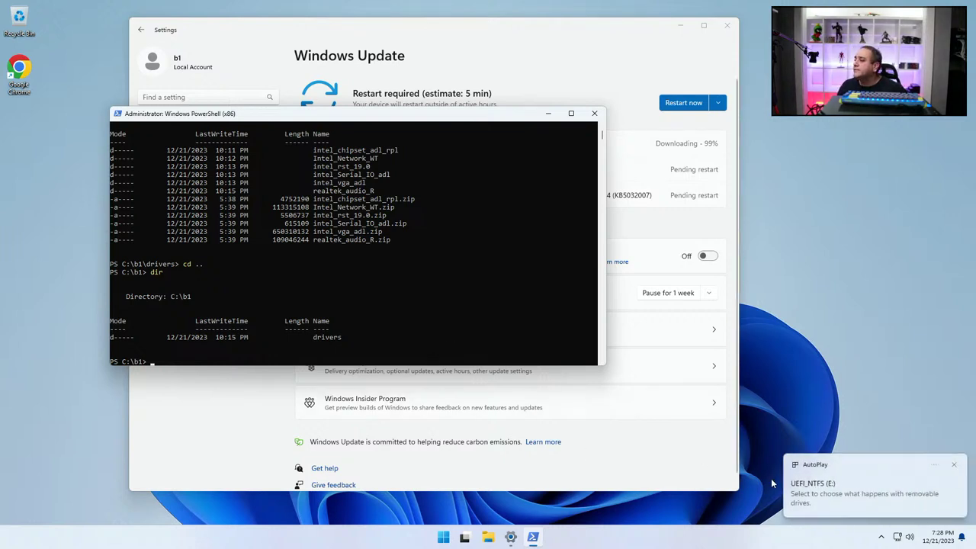
Dismiss the AutoPlay prompt for the removable drive and view the contents of drive D: in File Explorer
left_click(793, 488)
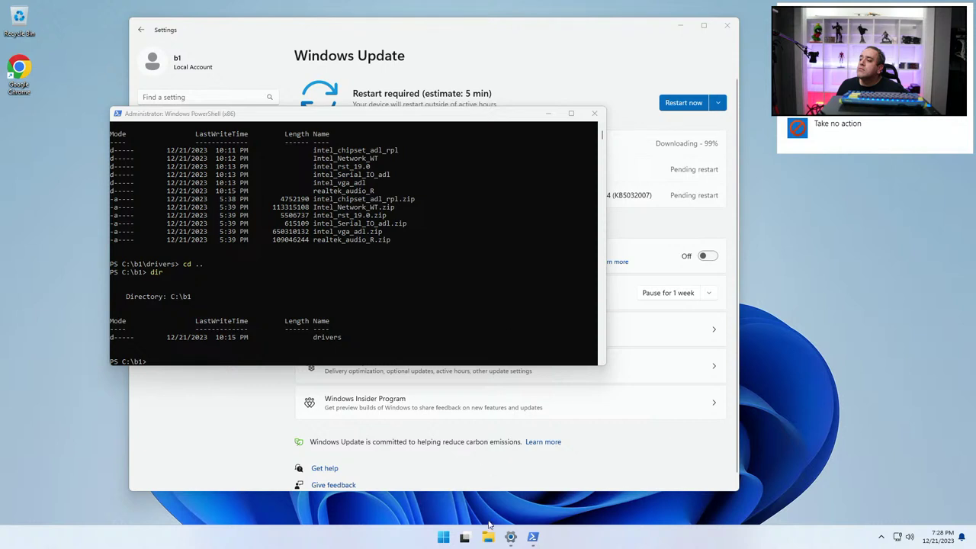
key("Escape")
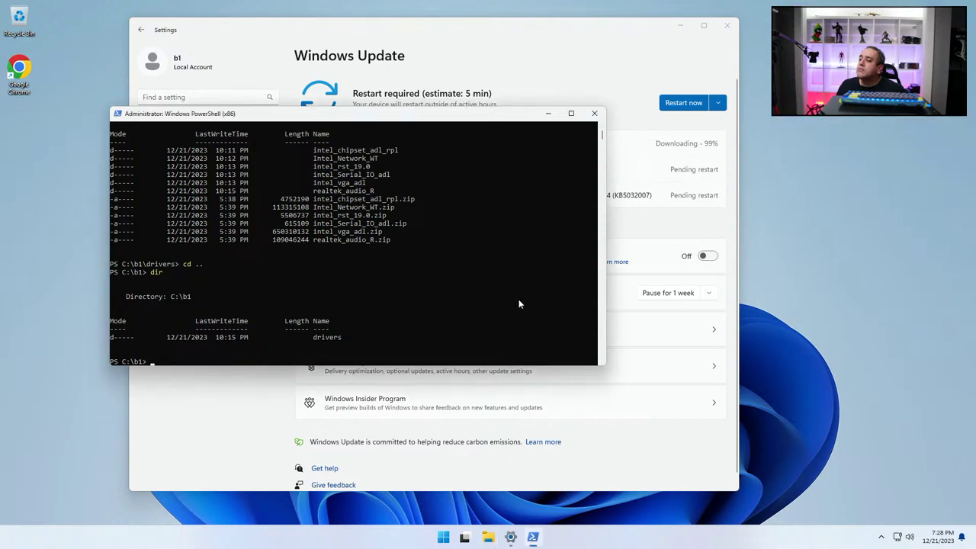
left_click(489, 537)
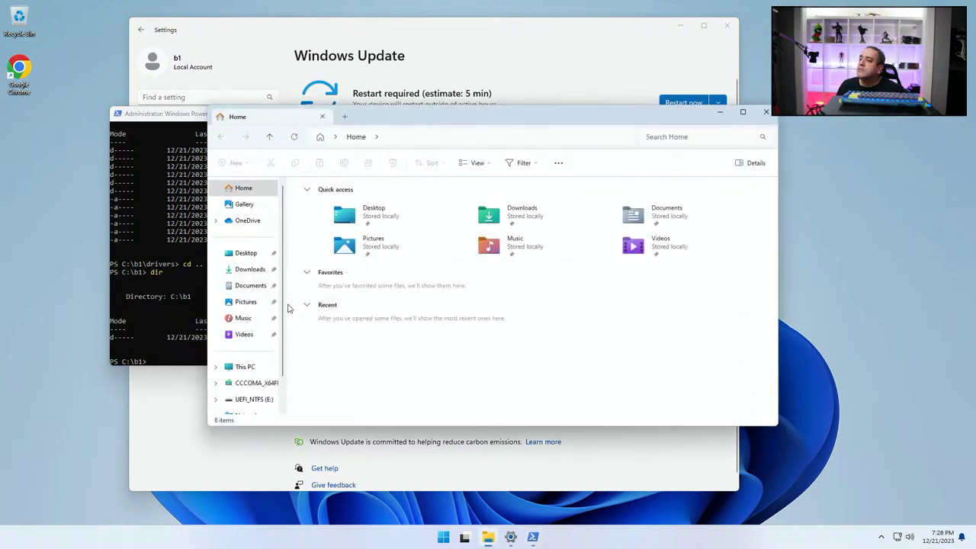
left_click(254, 383)
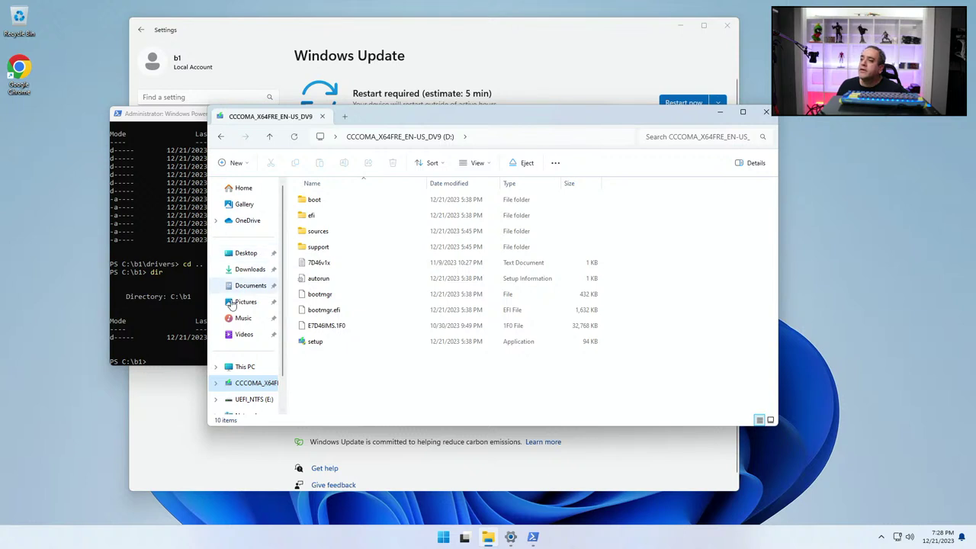
Browse to C:\b1\drivers in File Explorer to view the driver folders, and close File Explorer and PowerShell
left_click(238, 366)
double_click(335, 209)
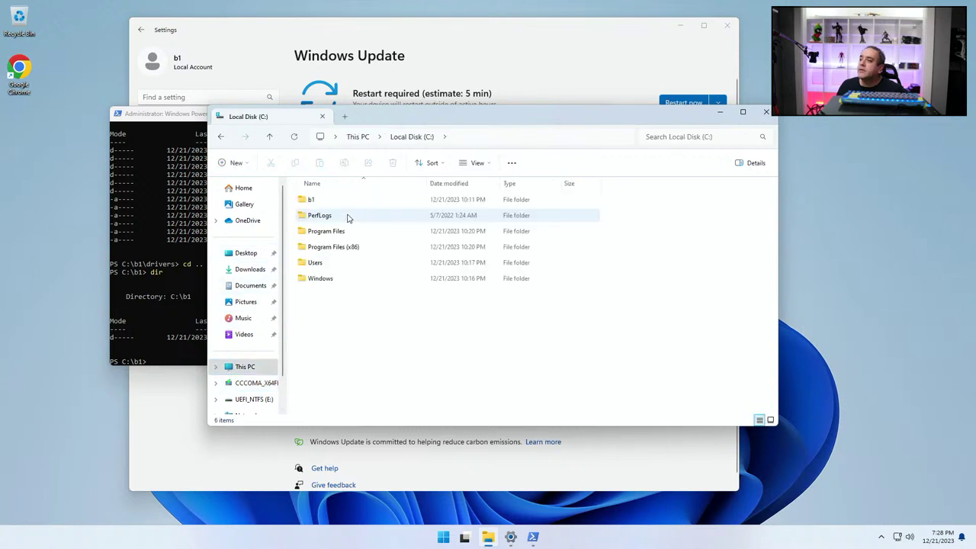
double_click(333, 201)
double_click(316, 199)
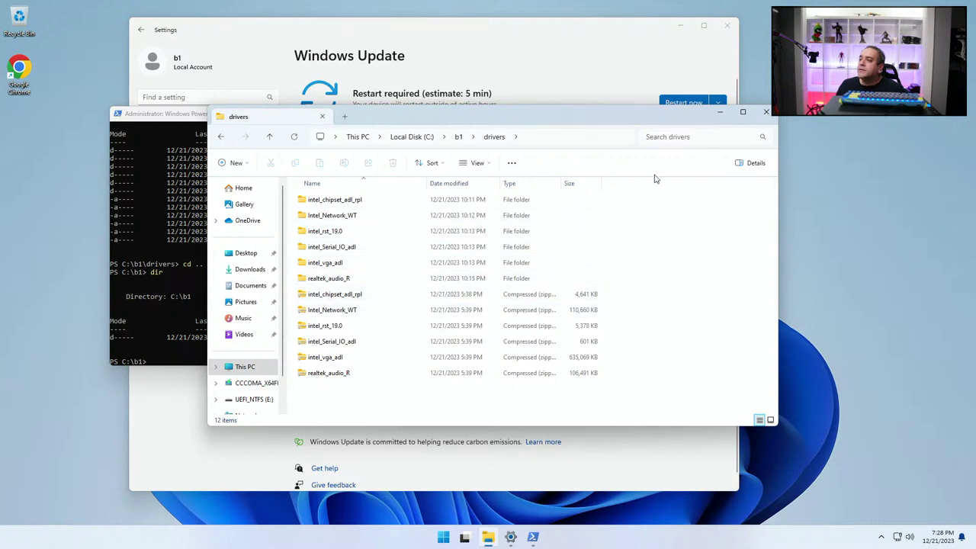
left_click(767, 112)
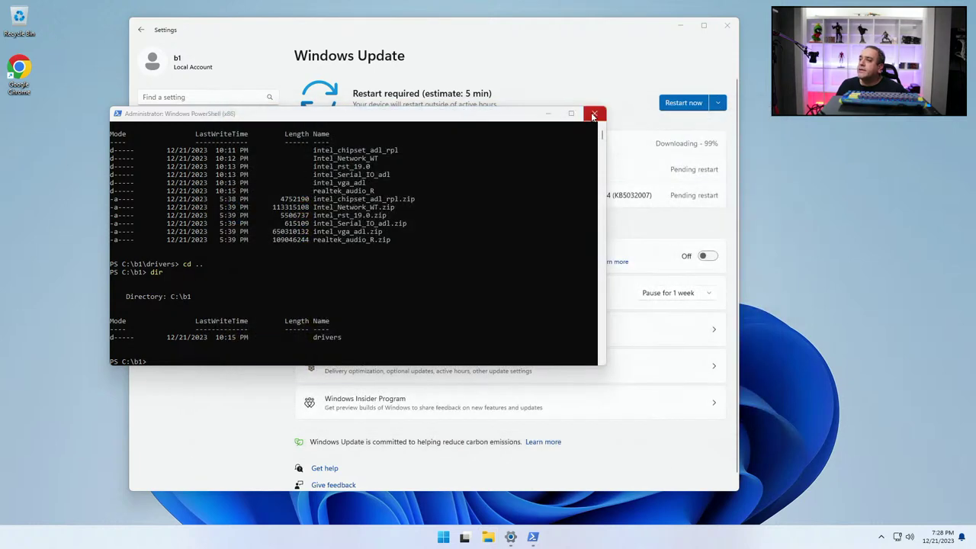
left_click(599, 110)
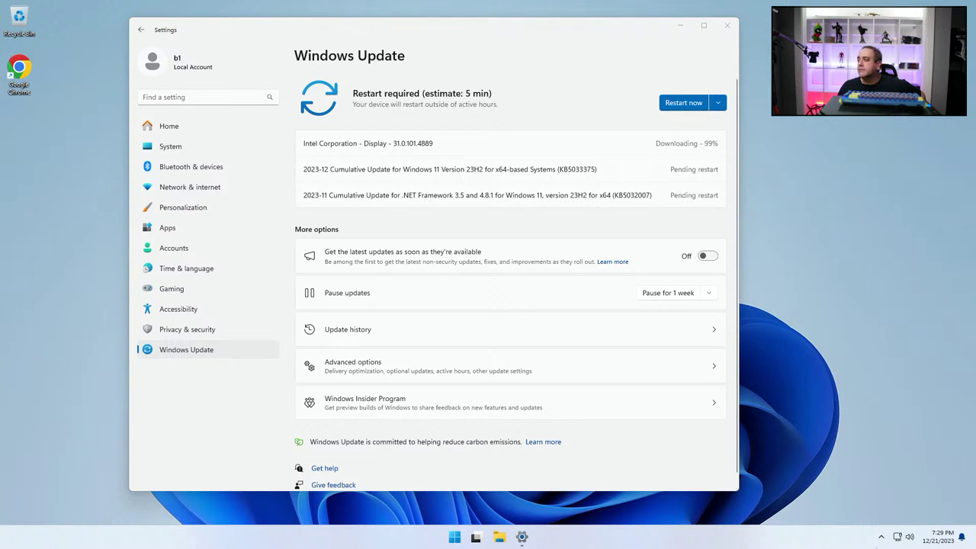
Dismiss the Account protection and Virus & threat protection recommendations in Windows Security, and close it
left_click(882, 537)
left_click(893, 508)
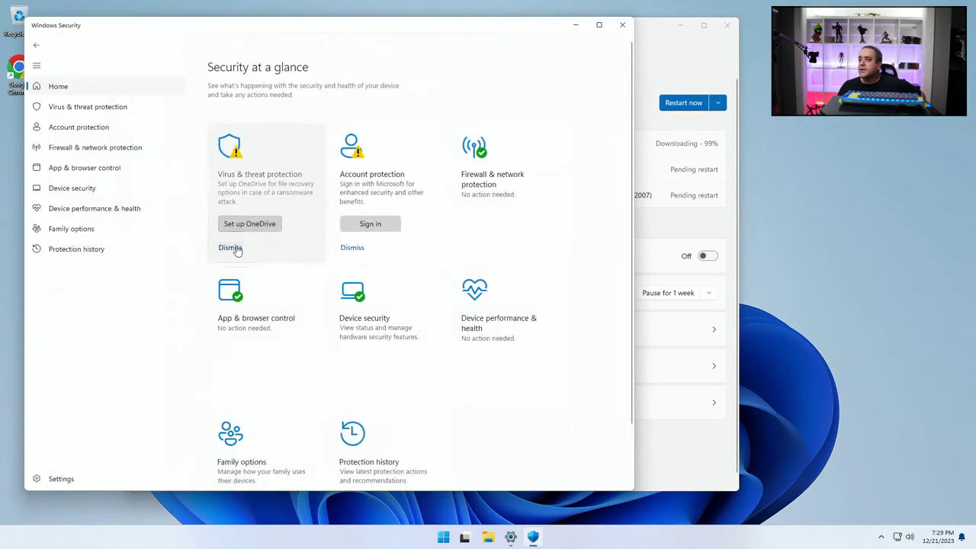
left_click(352, 248)
left_click(228, 248)
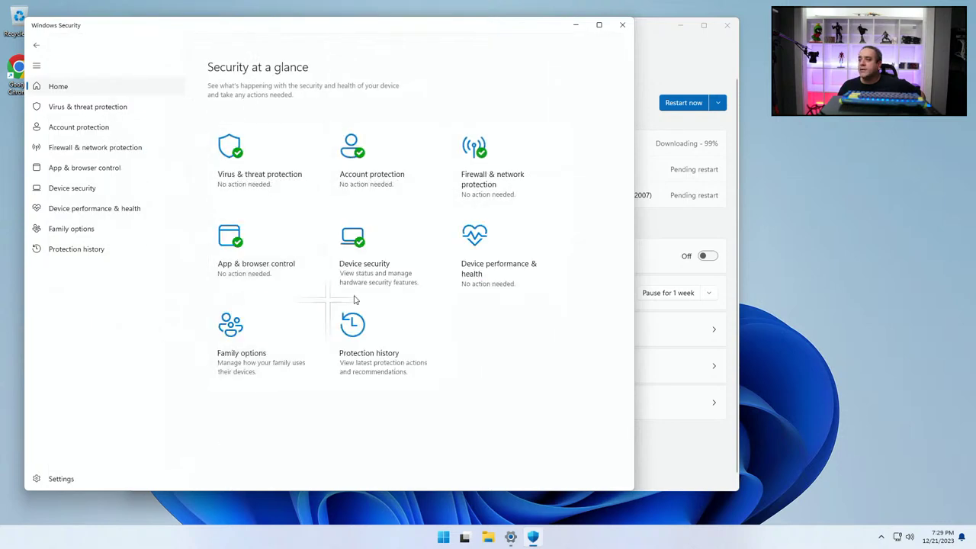
left_click(623, 25)
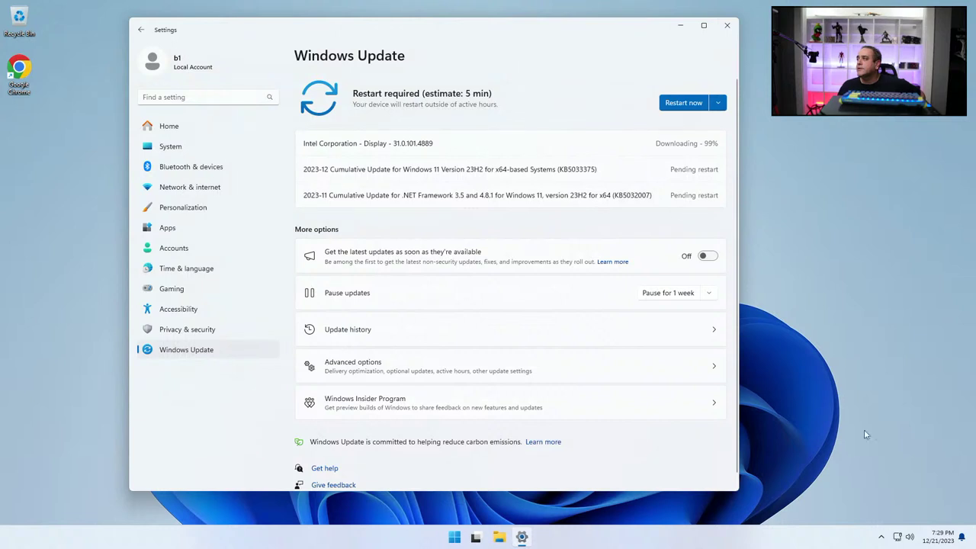
Clear the Settings notification about the display driver from the notification center
left_click(962, 538)
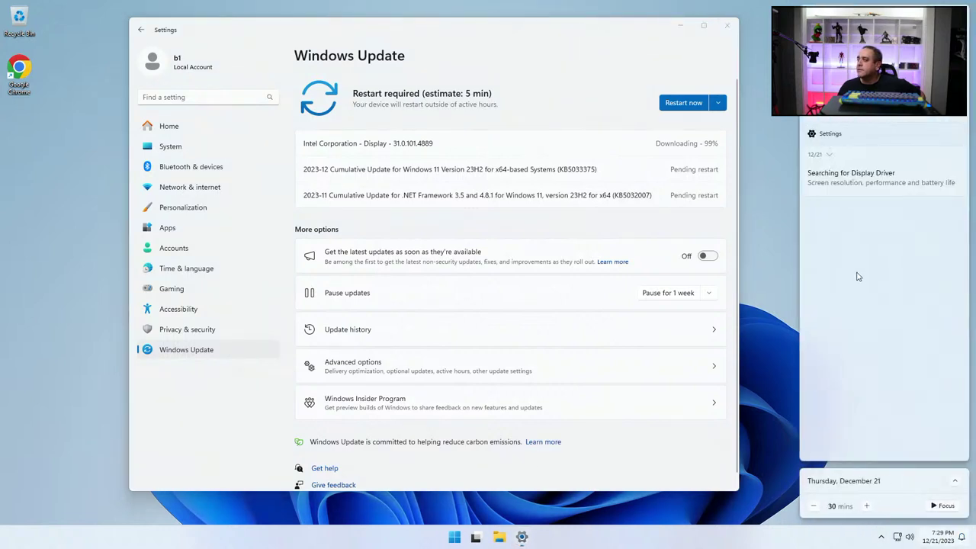
left_click(958, 154)
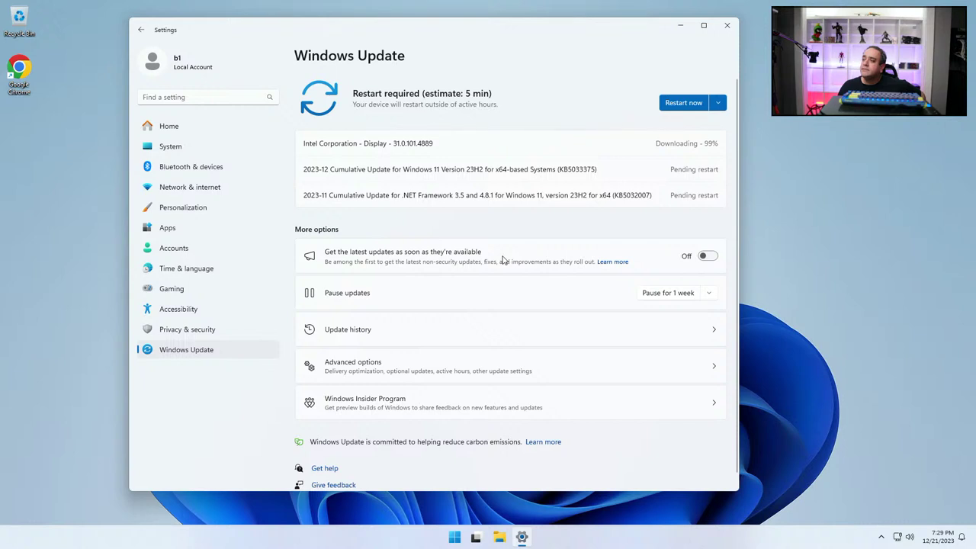
left_click(844, 362)
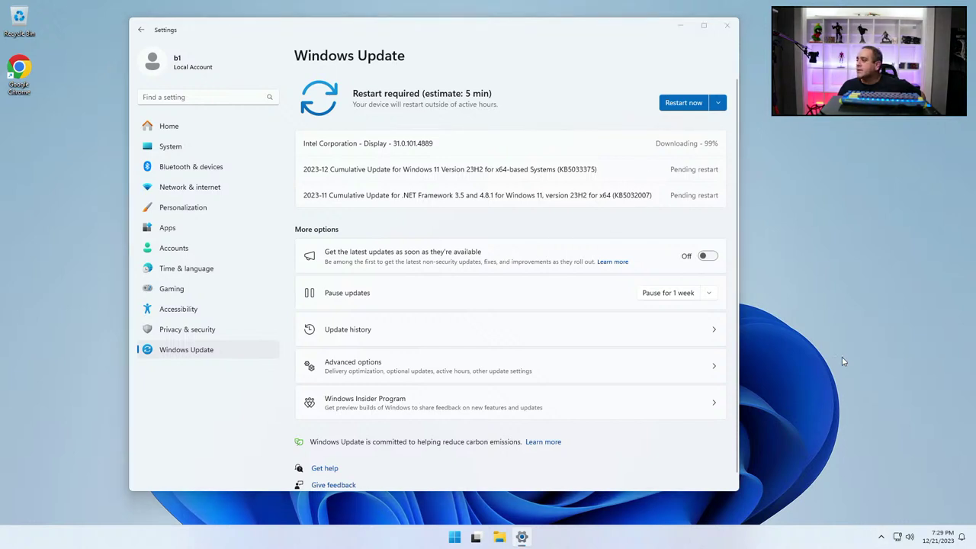
Open the Personalization settings from the desktop
right_click(843, 362)
left_click(869, 374)
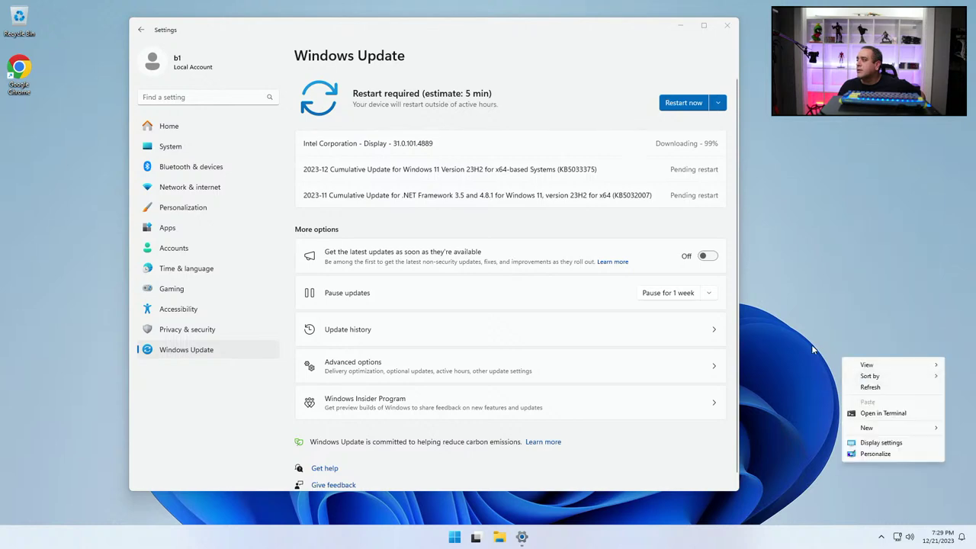
left_click(876, 453)
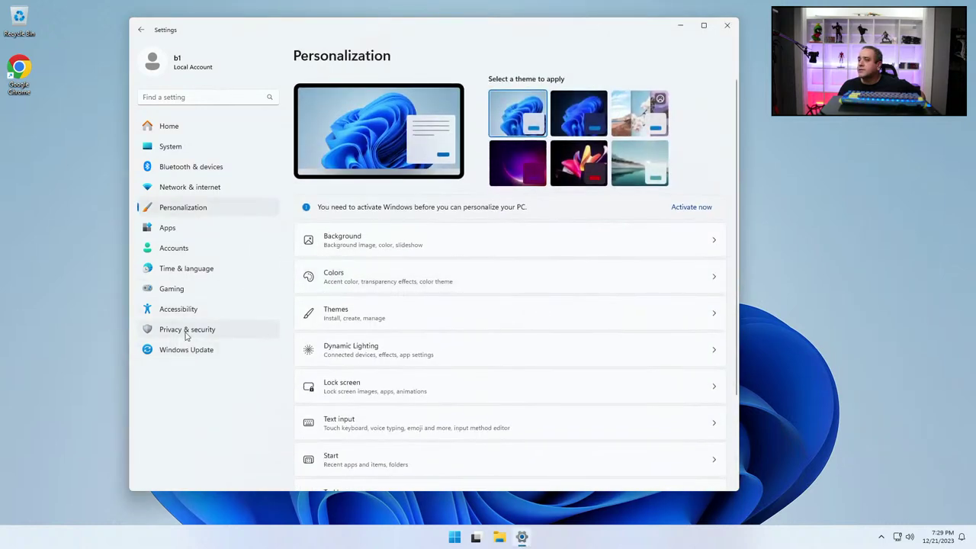
Check the Advanced display information in the desktop's display settings, and close Settings
right_click(817, 274)
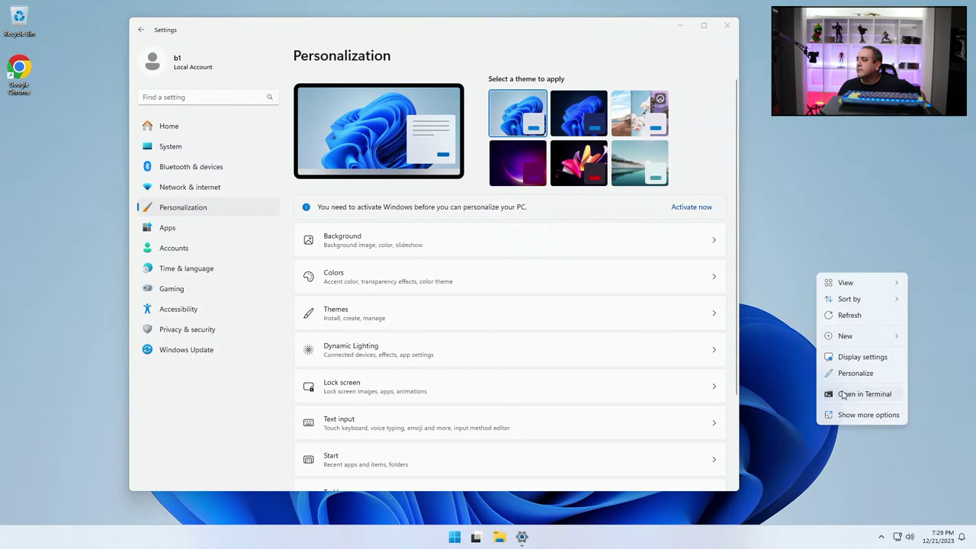
left_click(847, 356)
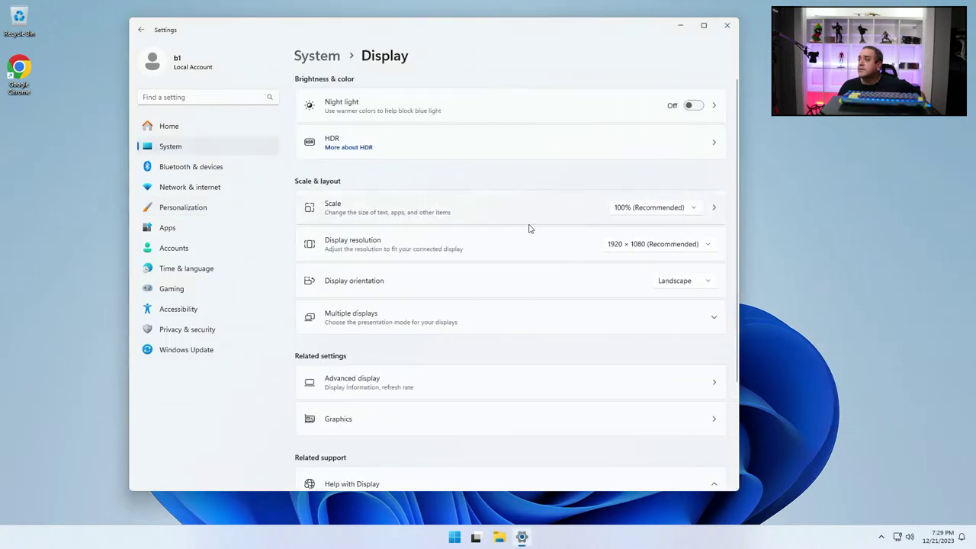
scroll(496, 259, "down", 3)
left_click(478, 266)
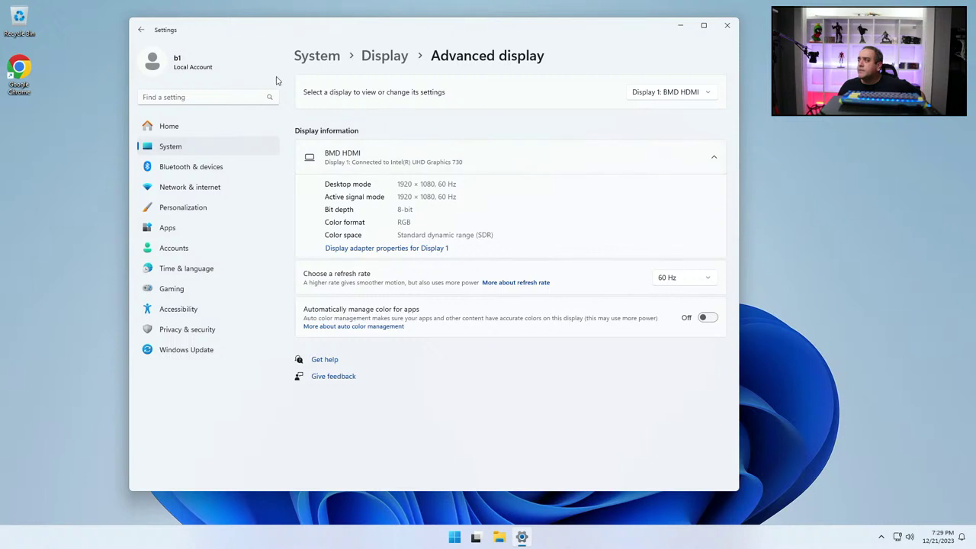
left_click(141, 31)
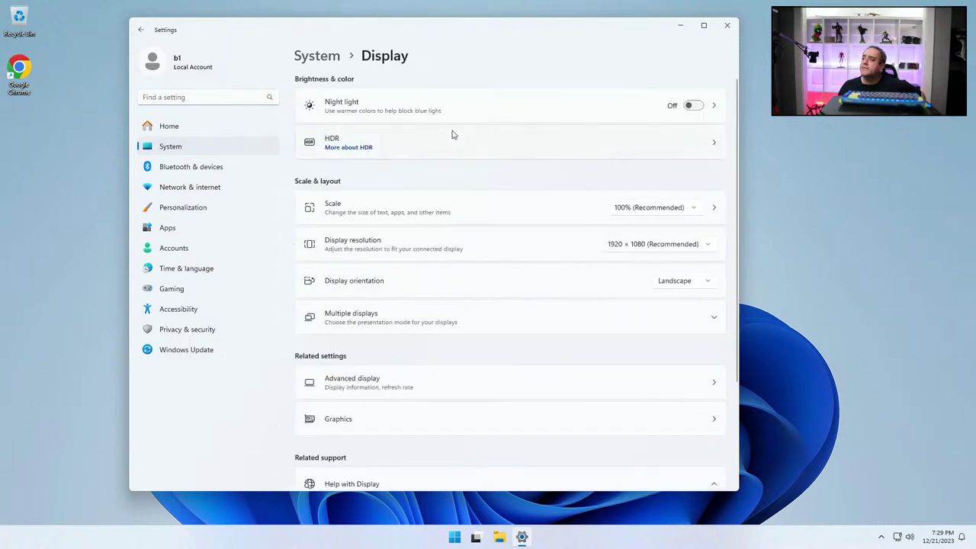
left_click(141, 31)
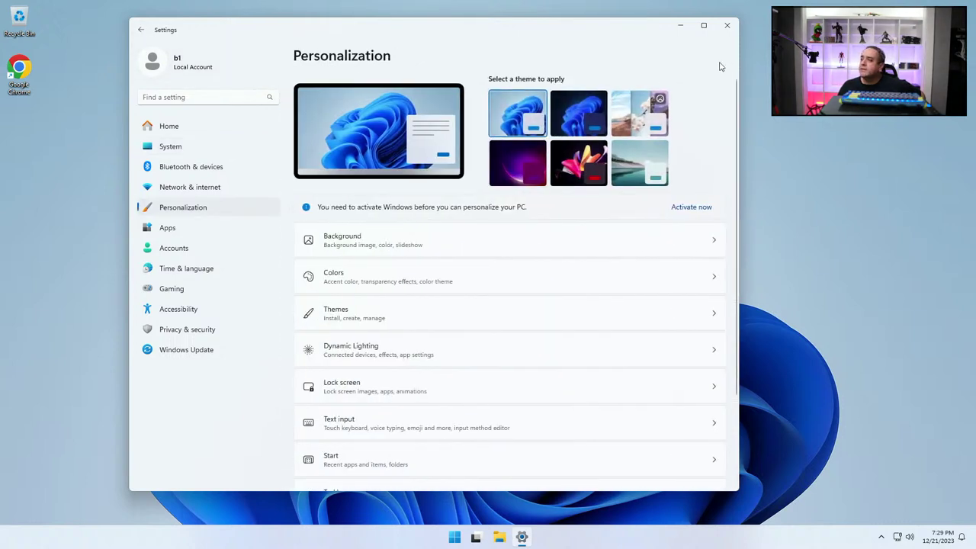
left_click(727, 25)
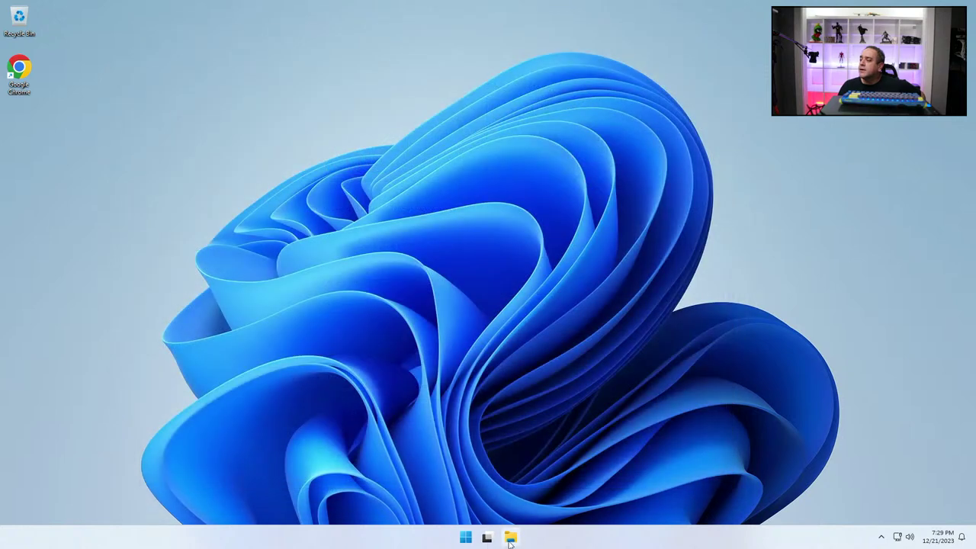
Reopen Settings and check the status of the pending updates in Windows Update
left_click(466, 538)
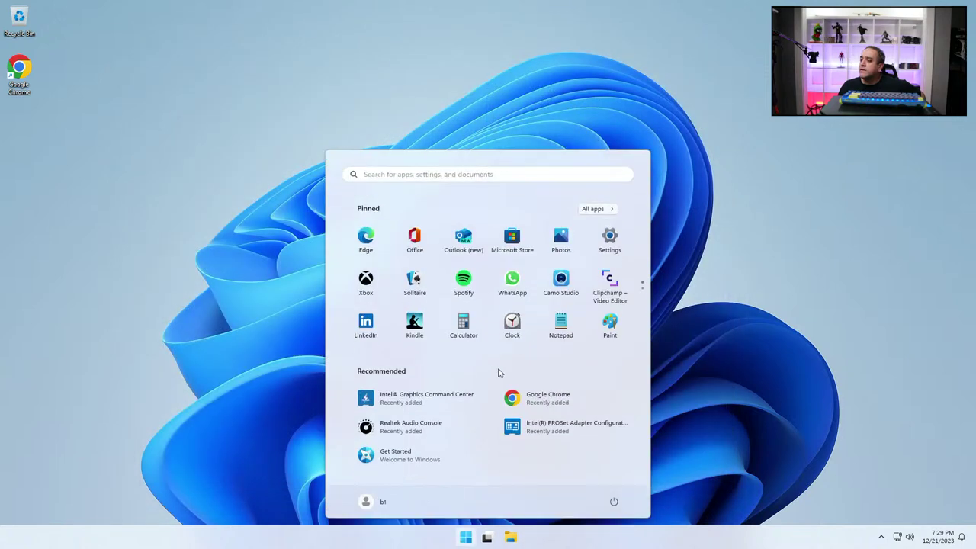
left_click(609, 236)
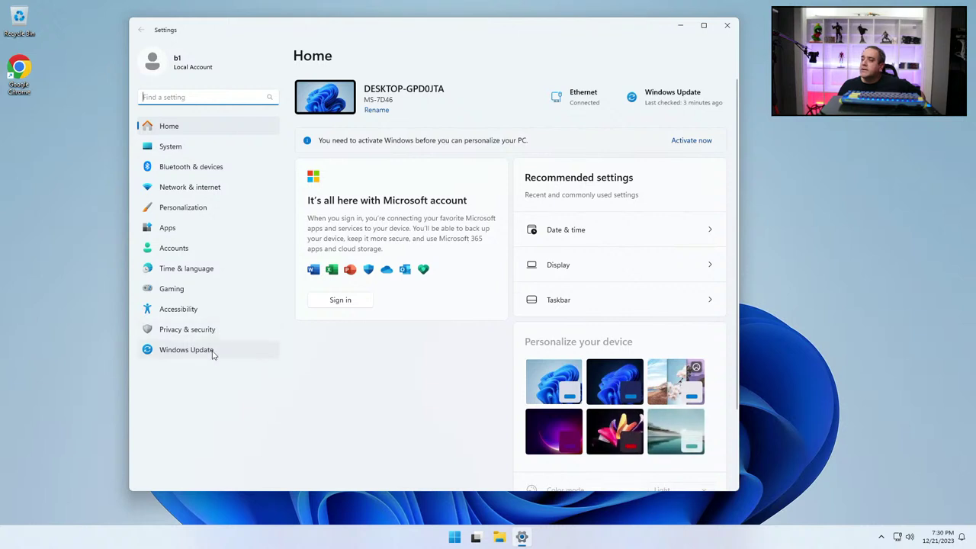
left_click(212, 351)
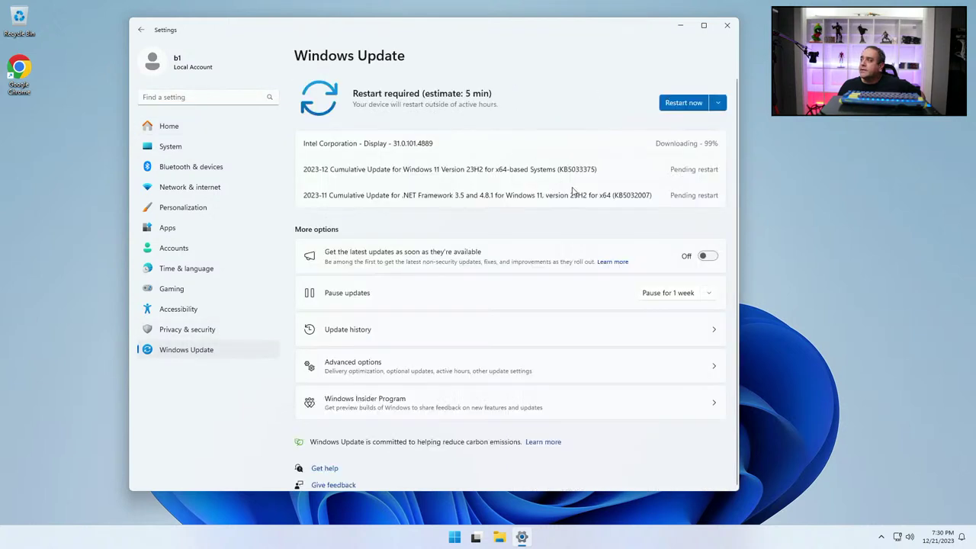